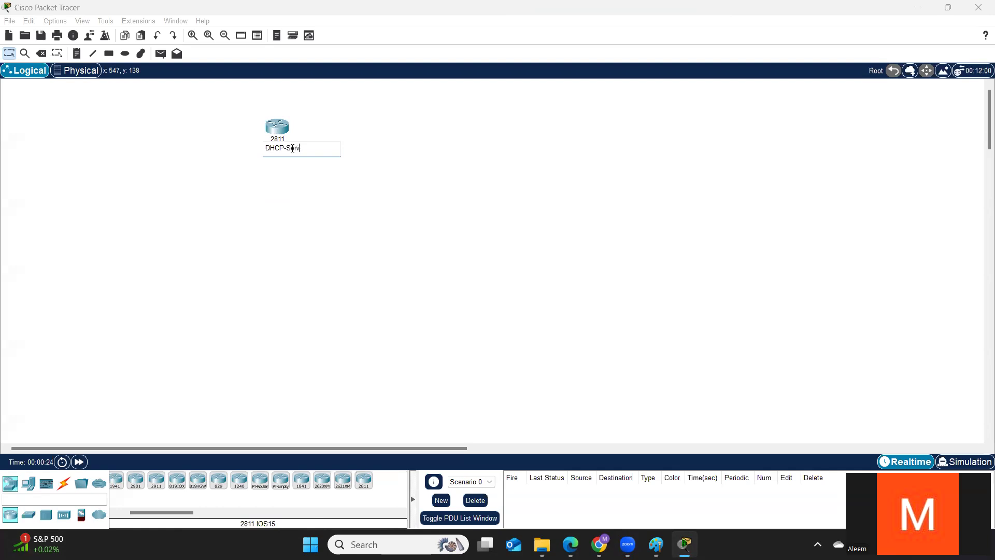
Finish naming the router DHCP-Server and place a 2960 switch a short distance below it
click(419, 141)
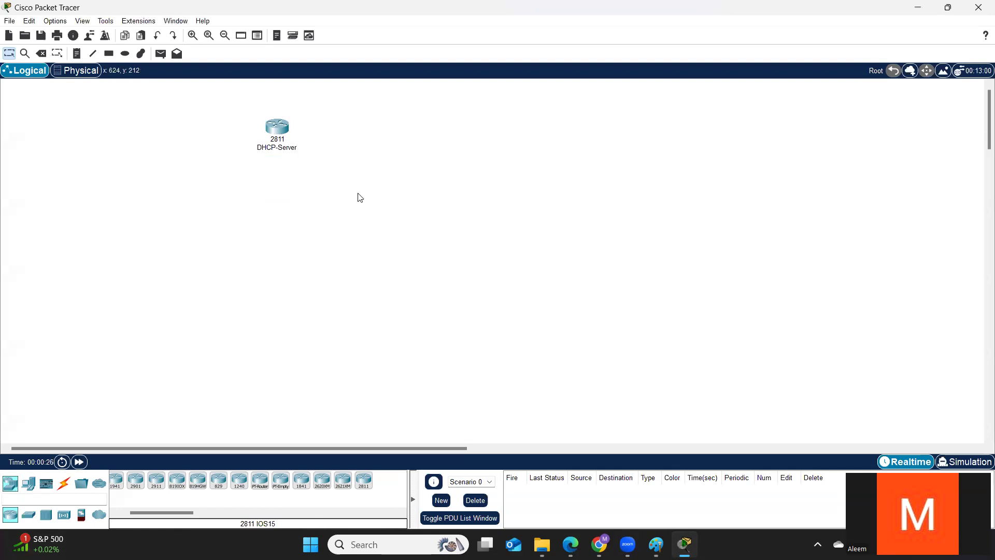
click(28, 514)
click(119, 480)
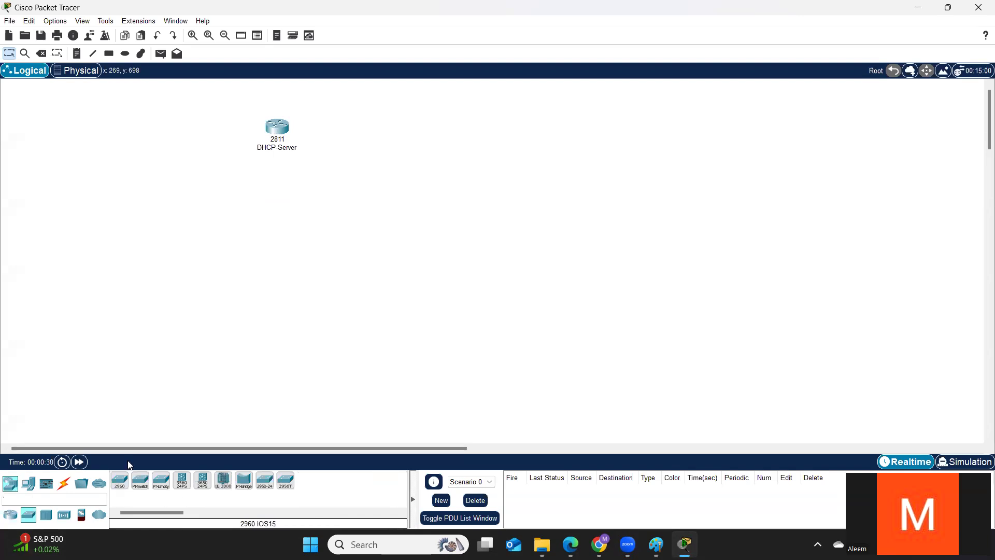
click(269, 261)
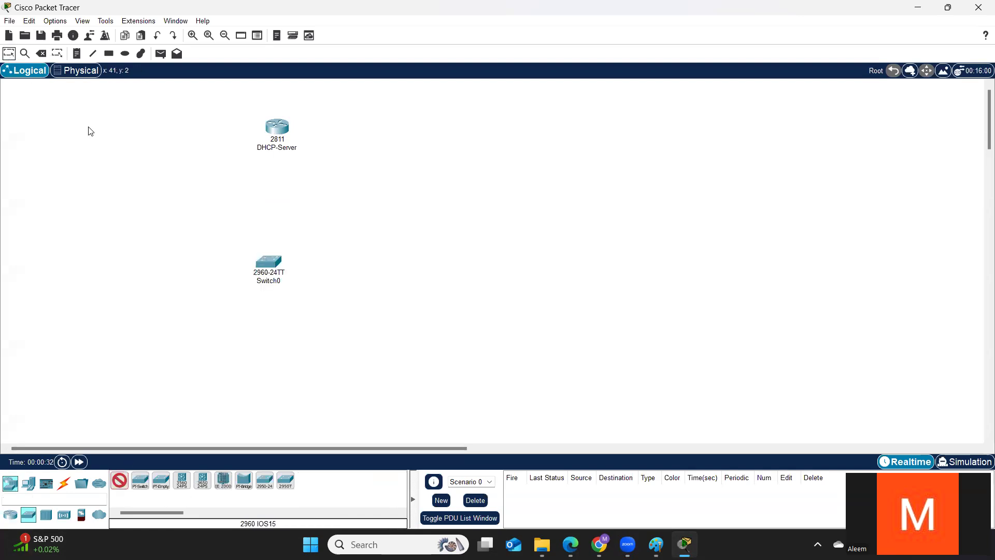
drag(263, 261, 268, 230)
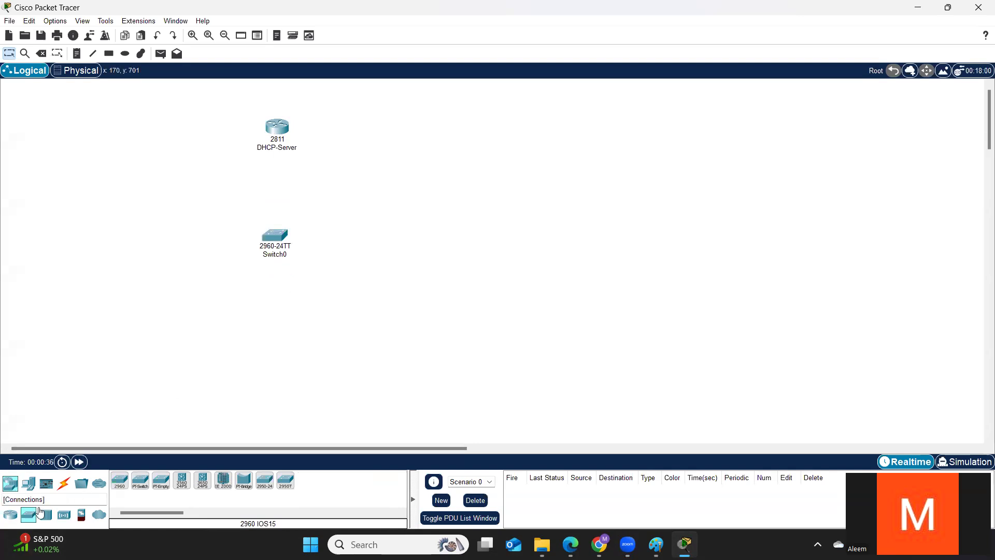
Place six PCs in a horizontal row below the switch
click(30, 485)
click(120, 481)
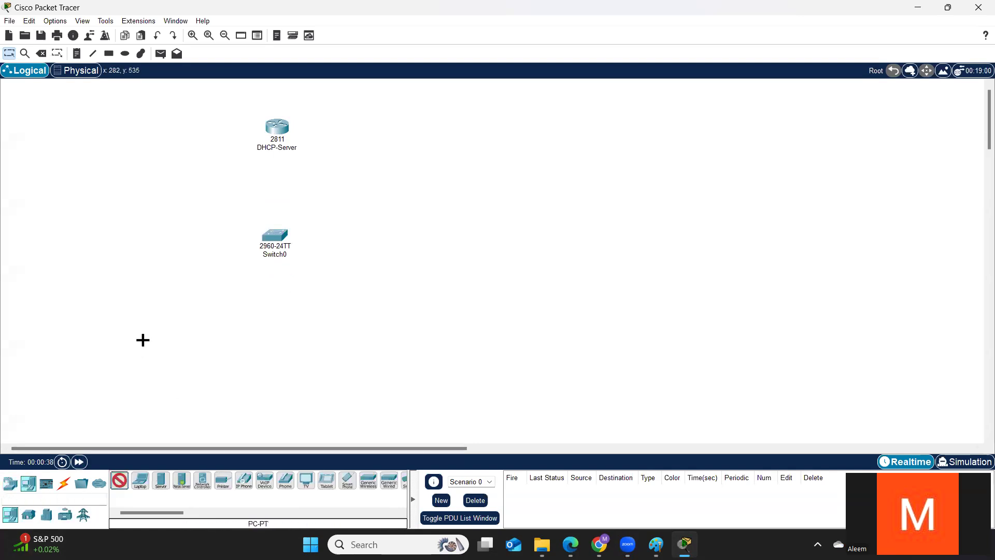
click(157, 332)
click(217, 333)
click(274, 333)
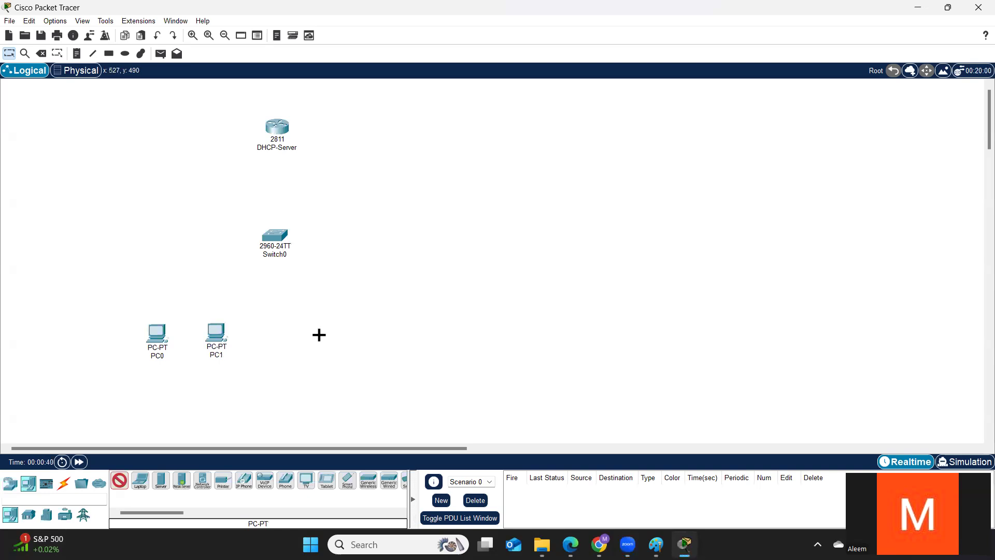
click(325, 333)
click(370, 332)
click(414, 330)
click(8, 54)
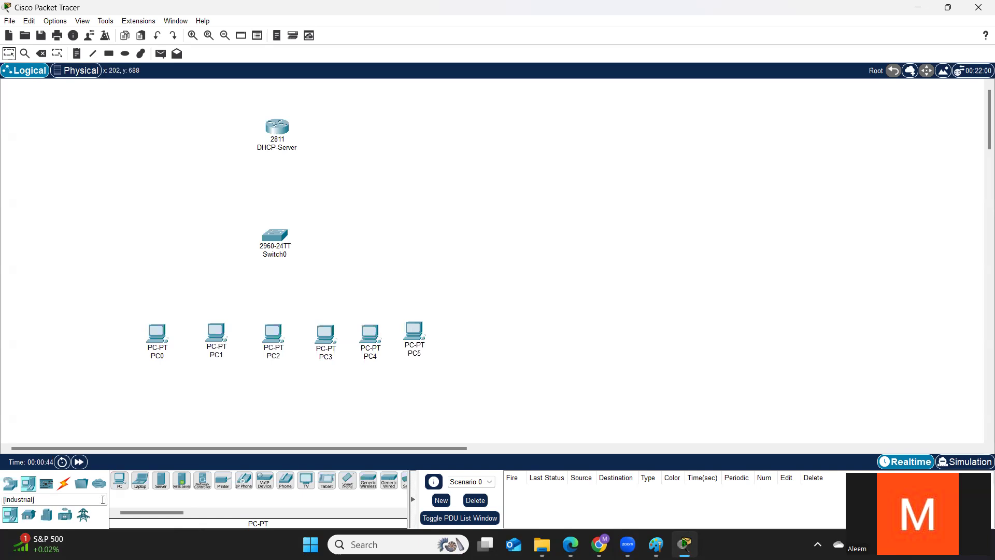
Place a server to the left of the switch and rename it DNS
click(161, 480)
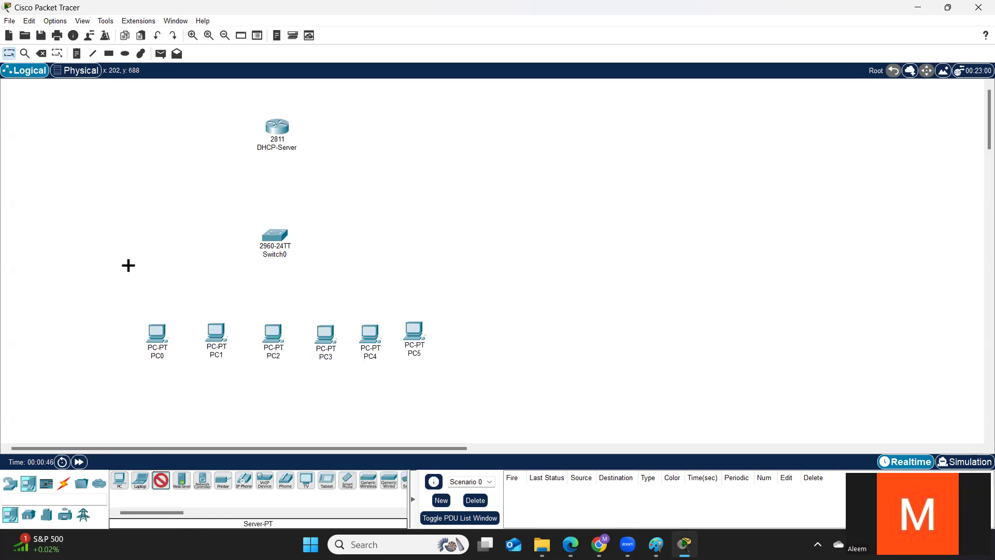
click(116, 226)
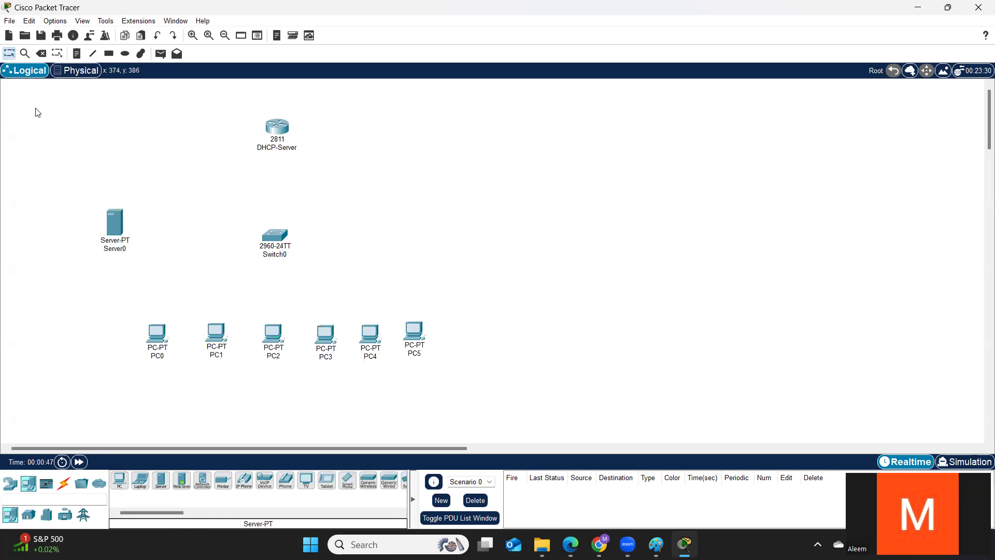
click(118, 250)
double_click(144, 253)
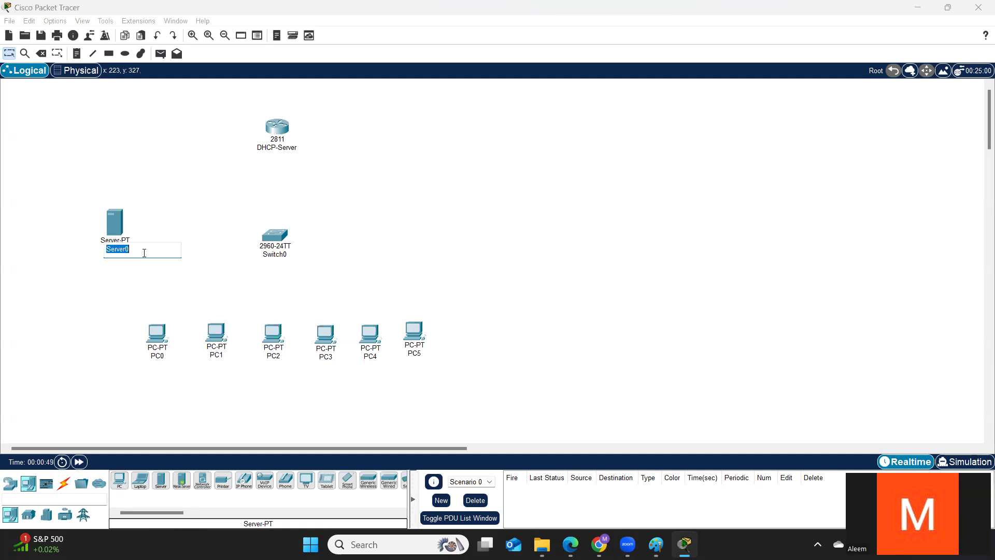
text(DNS)
key(Return)
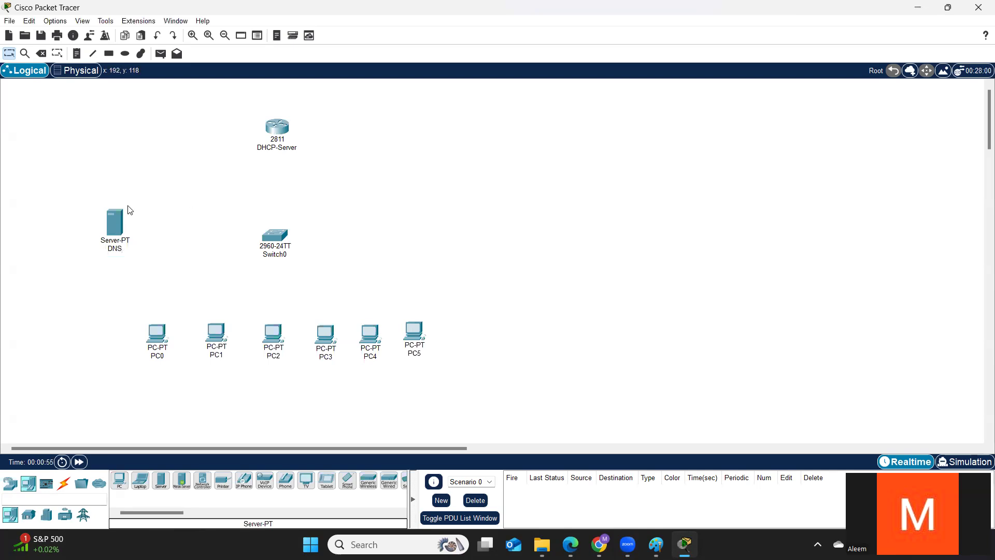
Shift the switch and the router slightly upward and link them with an automatically chosen connection
drag(277, 240, 275, 217)
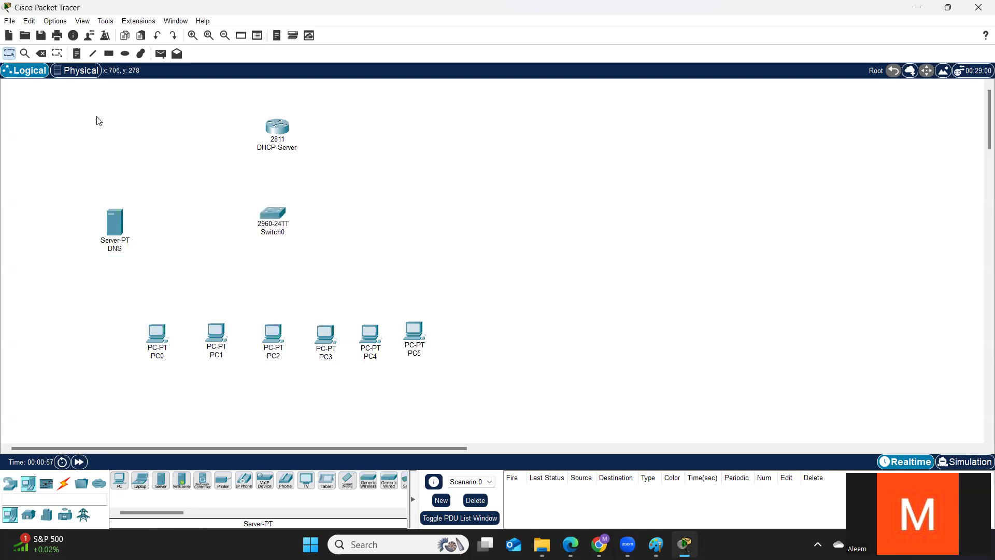
drag(286, 125, 283, 112)
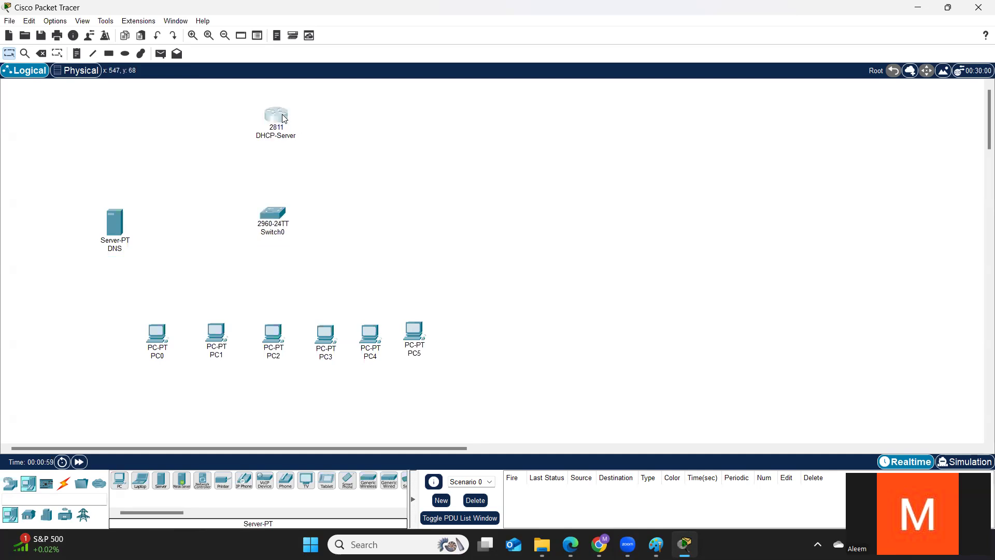
click(64, 483)
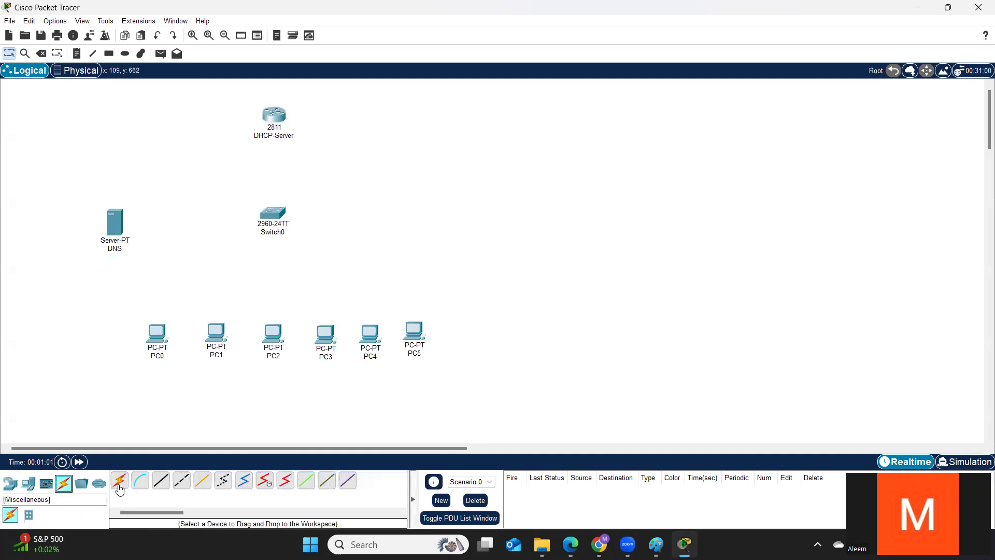
click(274, 116)
click(273, 215)
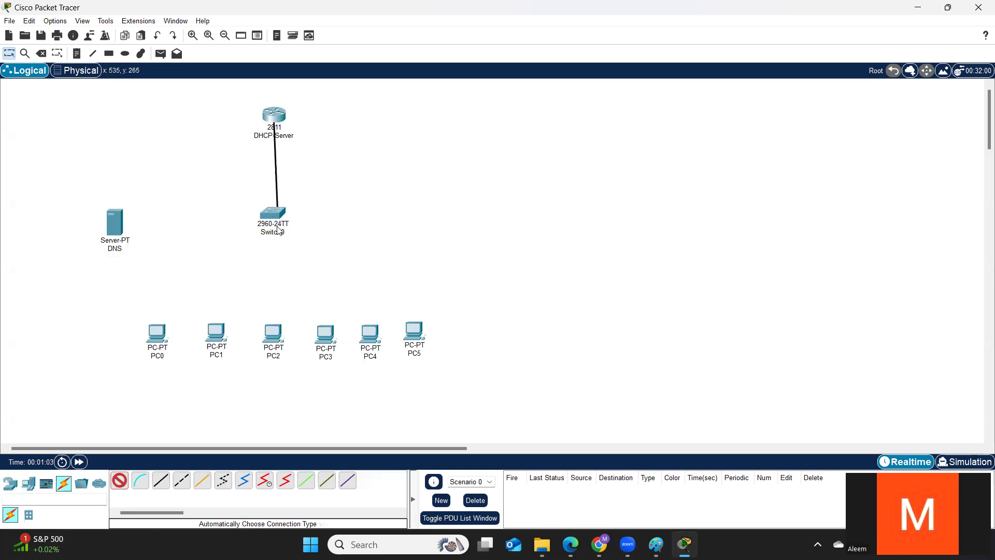
Connect PC0, PC1, PC2 and the DNS server to the switch with automatically chosen connections
click(119, 480)
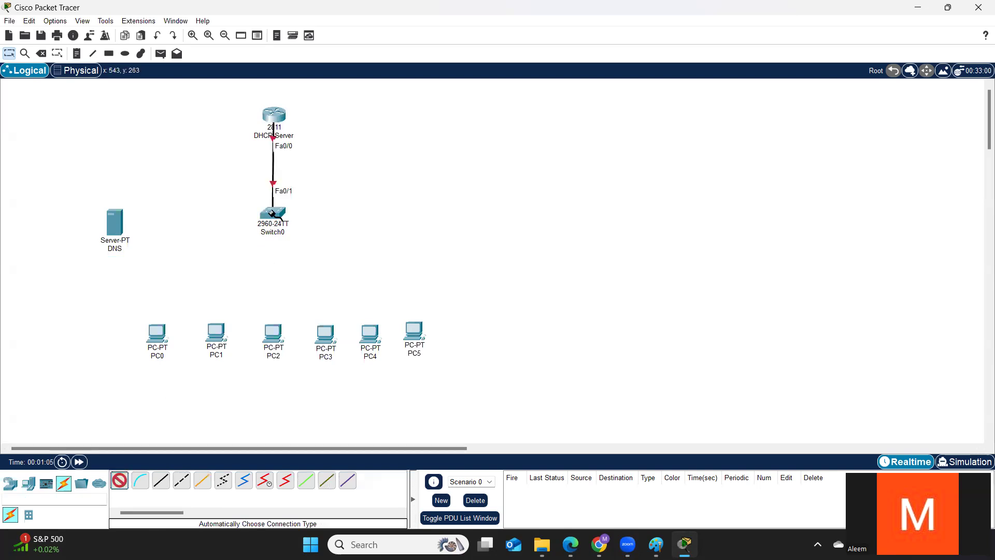
click(164, 333)
click(269, 216)
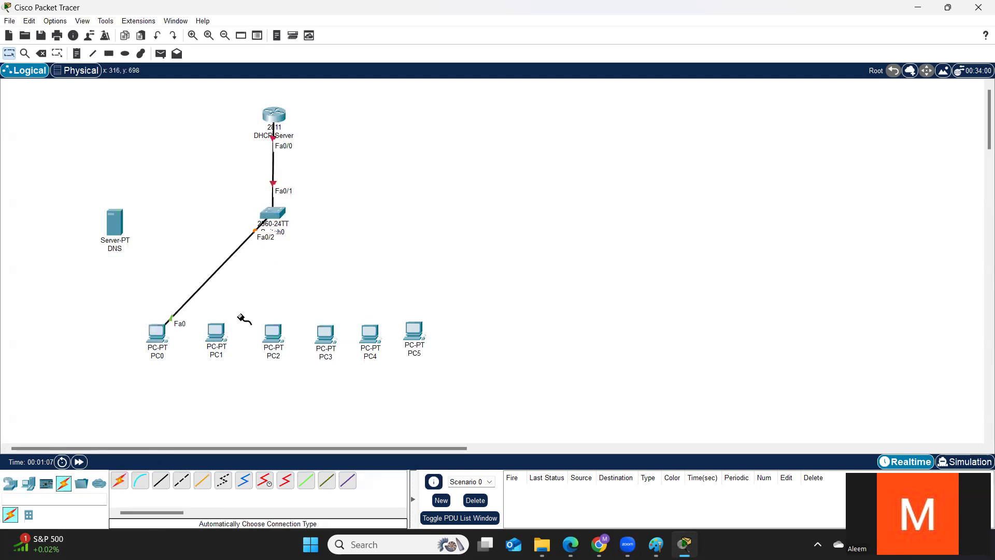
click(220, 330)
click(273, 217)
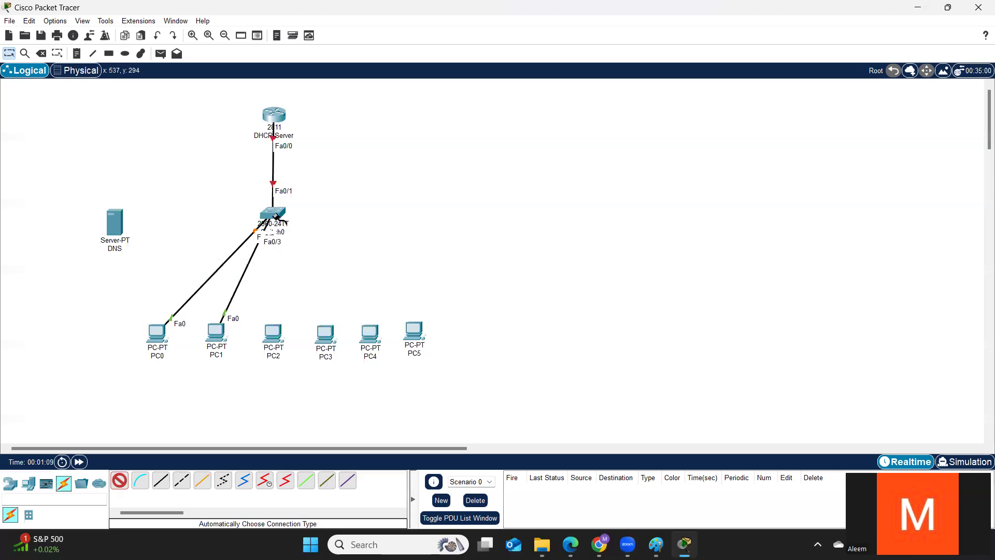
click(271, 331)
click(270, 213)
click(270, 214)
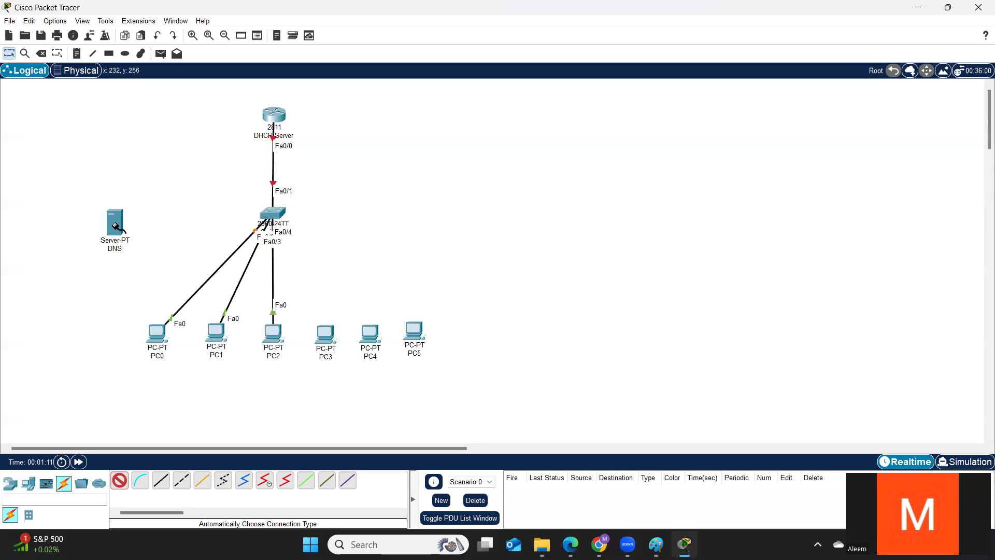
click(114, 222)
click(7, 56)
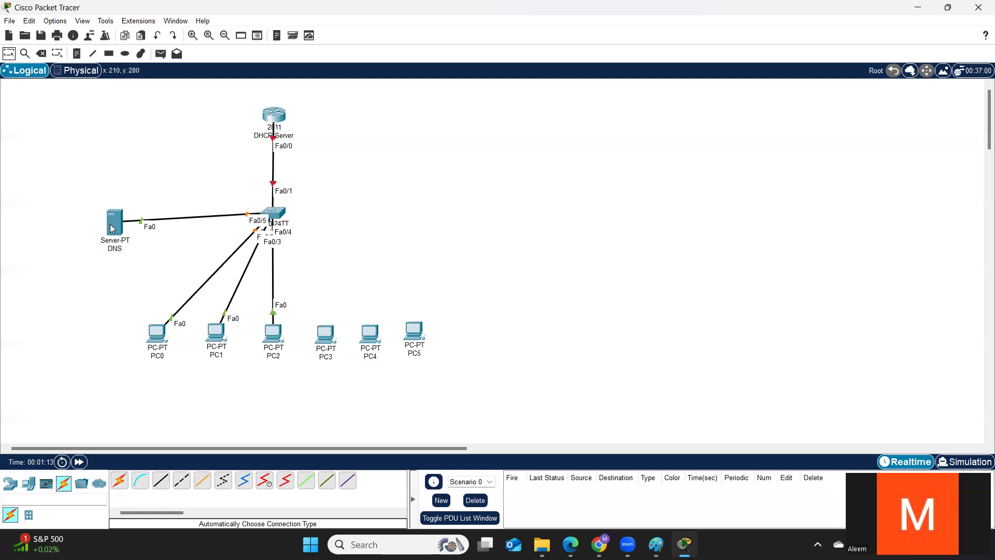
Nudge the DNS server and the DHCP-Server router slightly upward in the topology
drag(111, 224, 111, 220)
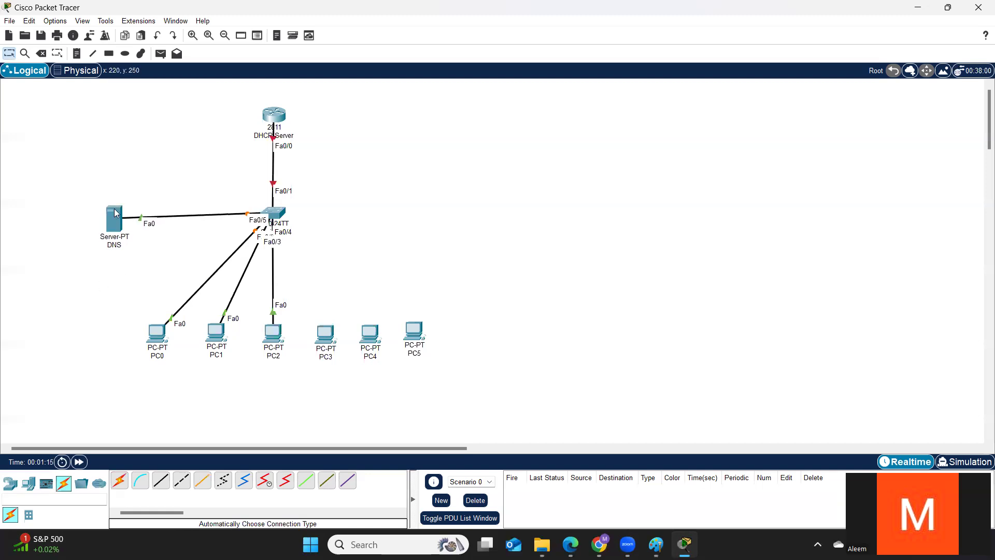
click(114, 214)
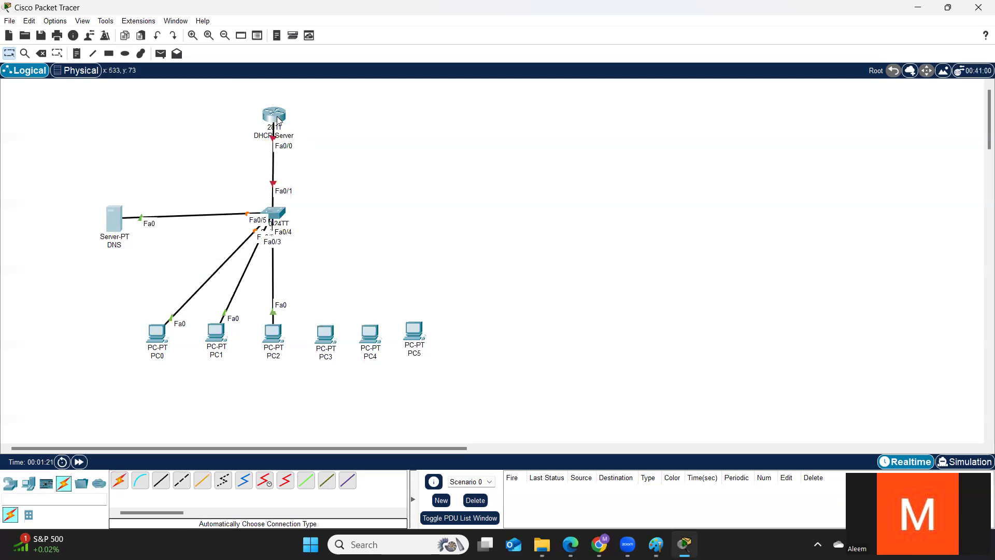
mouse_move(116, 217)
mouse_down()
mouse_move(94, 214)
mouse_move(117, 216)
mouse_up()
drag(271, 124, 272, 122)
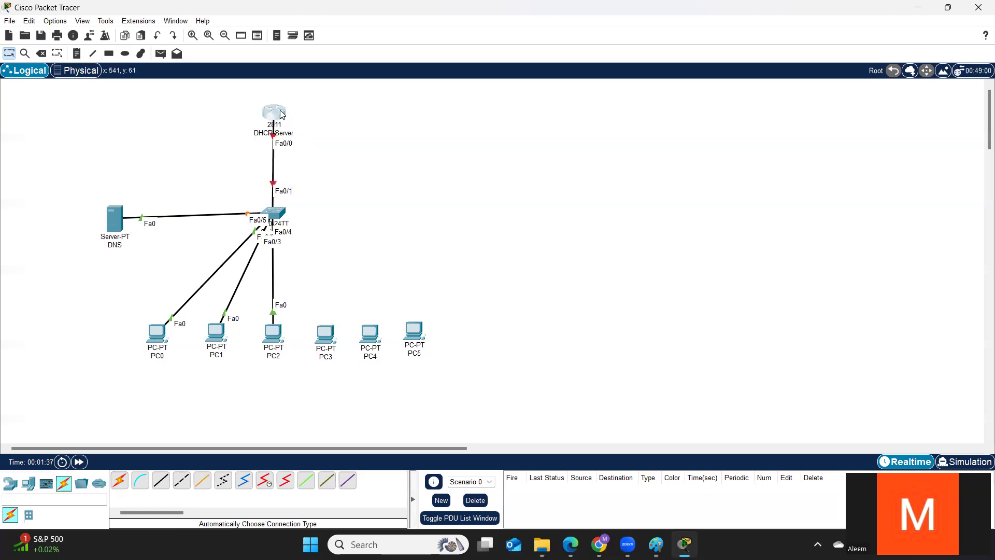
Open the DHCP-Server router's command line and answer no to the initial configuration dialog
click(283, 116)
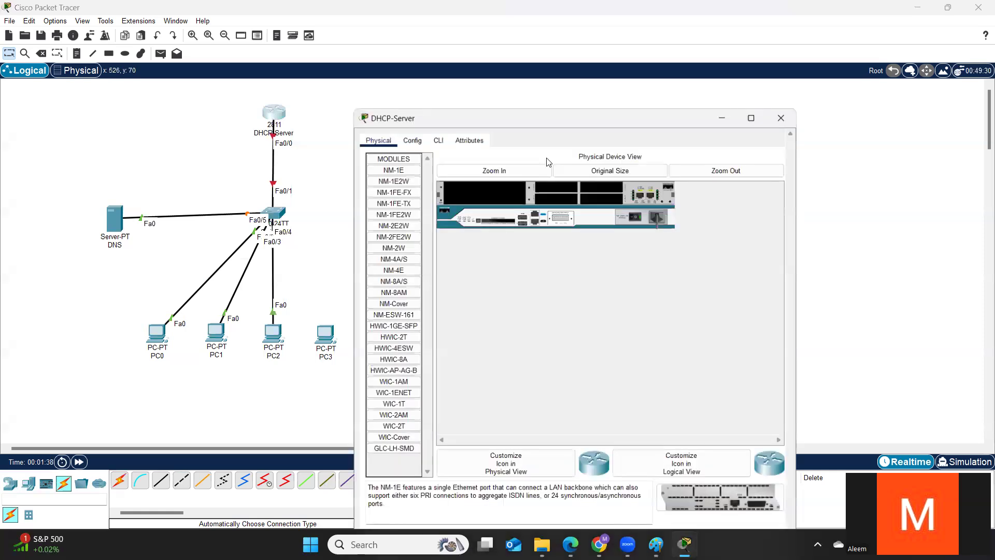
drag(457, 83, 501, 81)
click(478, 103)
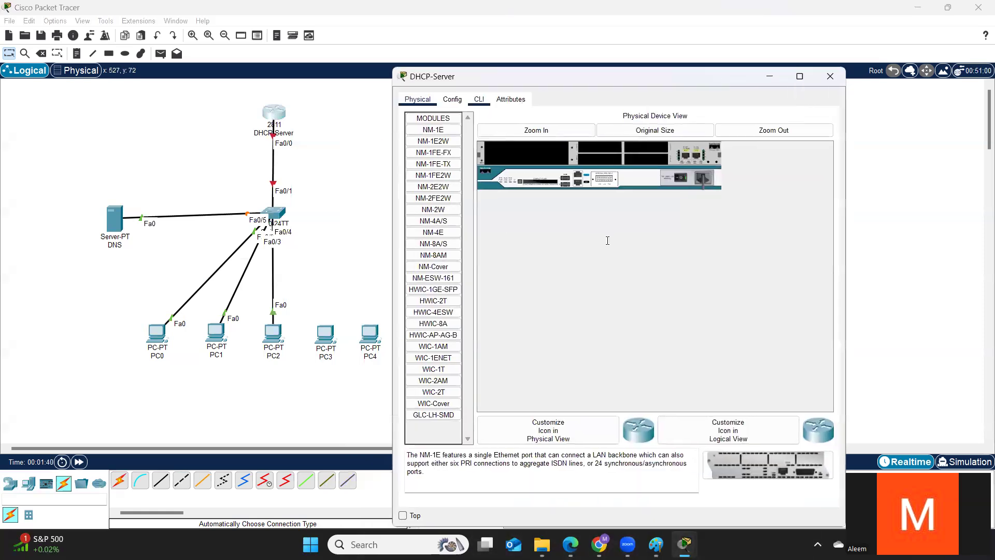
key(Return)
text(no)
key(Return)
key(Return)
key(Return)
key(Return)
Enter privileged mode with en and global configuration mode with conf t on the router
text(en)
key(Return)
key(Return)
key(Return)
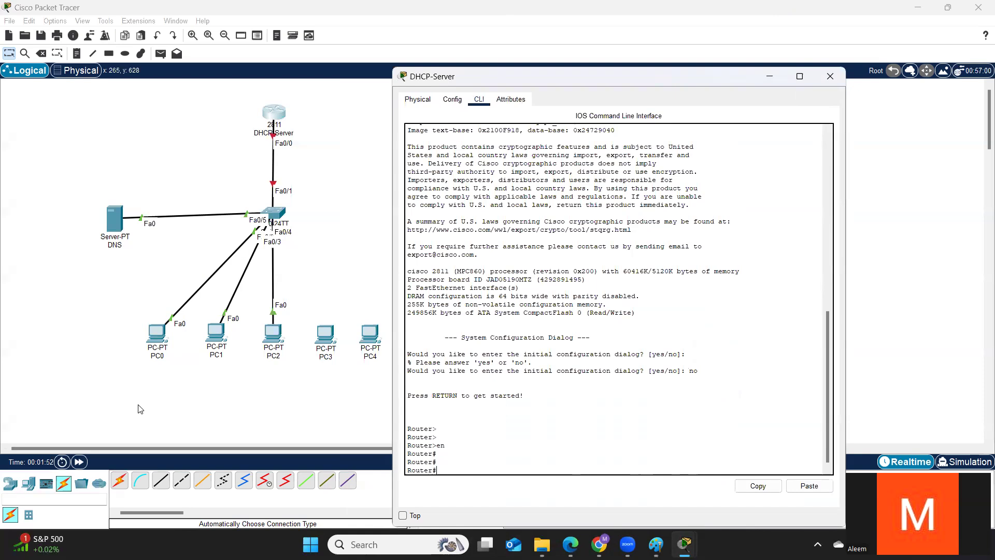
text(conf t)
key(Return)
key(Return)
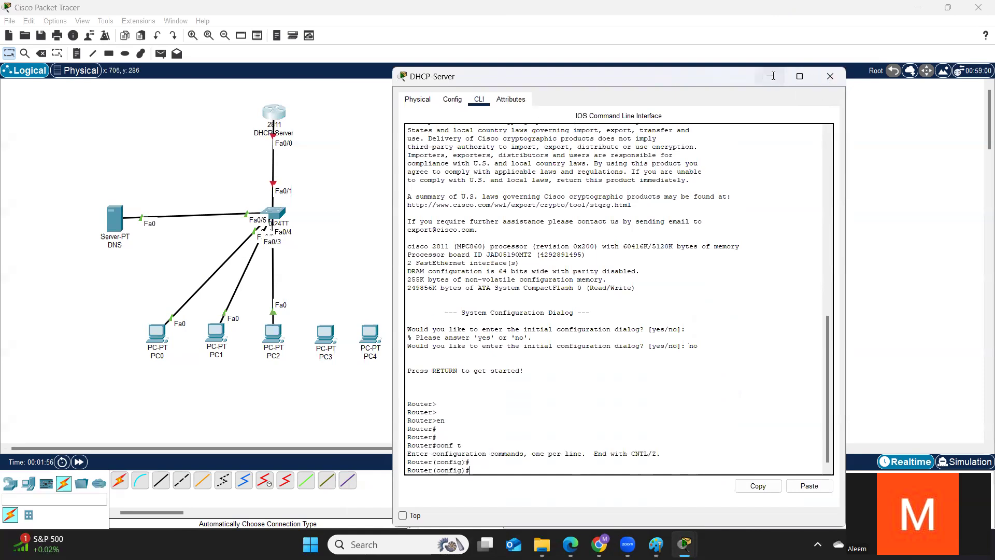
Minimise the router window and add a note reading 192.168.10.1/24 on the link between router and switch
click(771, 76)
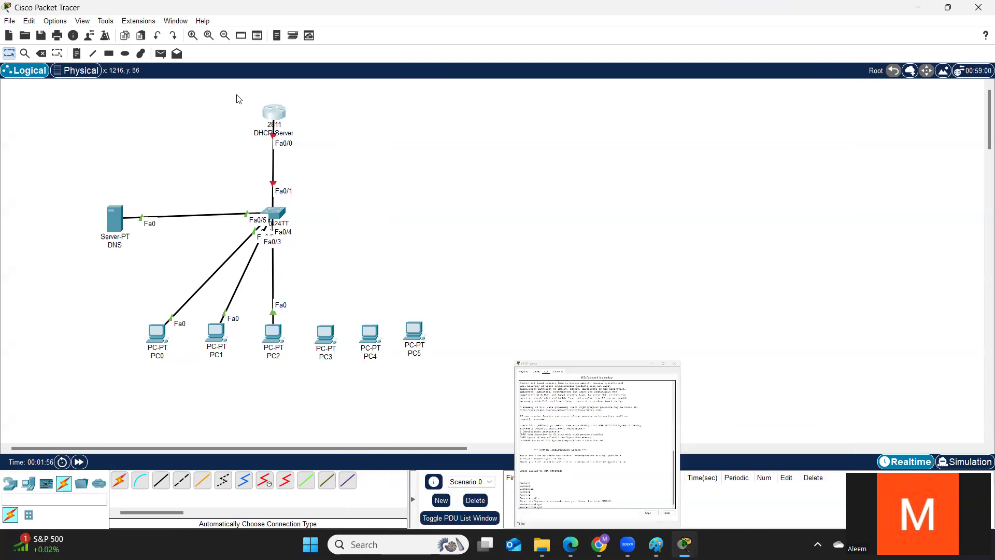
click(259, 155)
text(192.168.10.)
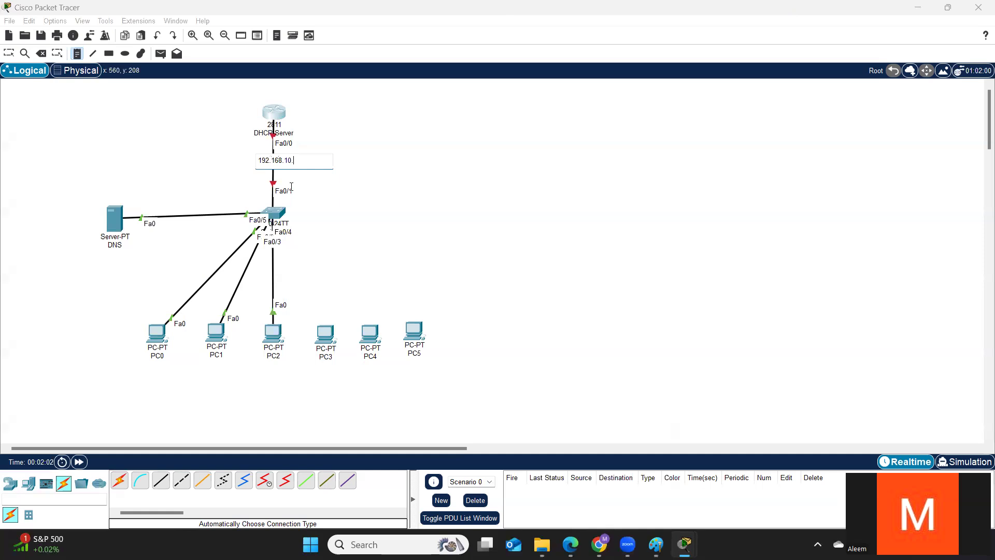
text(1/24)
click(9, 54)
Reopen the router's command line and begin an ip dhcp pool command, consulting the help for ip dhcp and ip dhcp pool
click(273, 124)
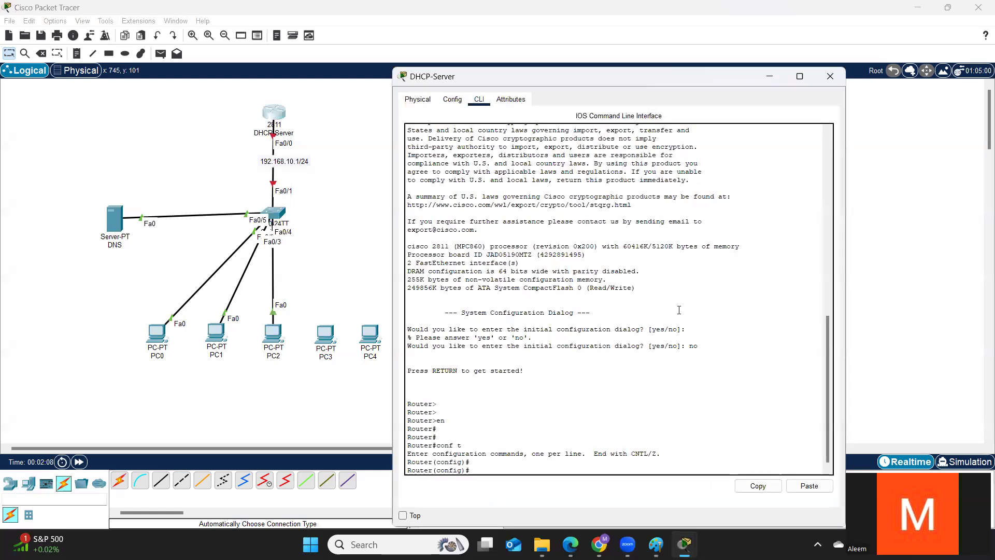
key(Return)
key(Return)
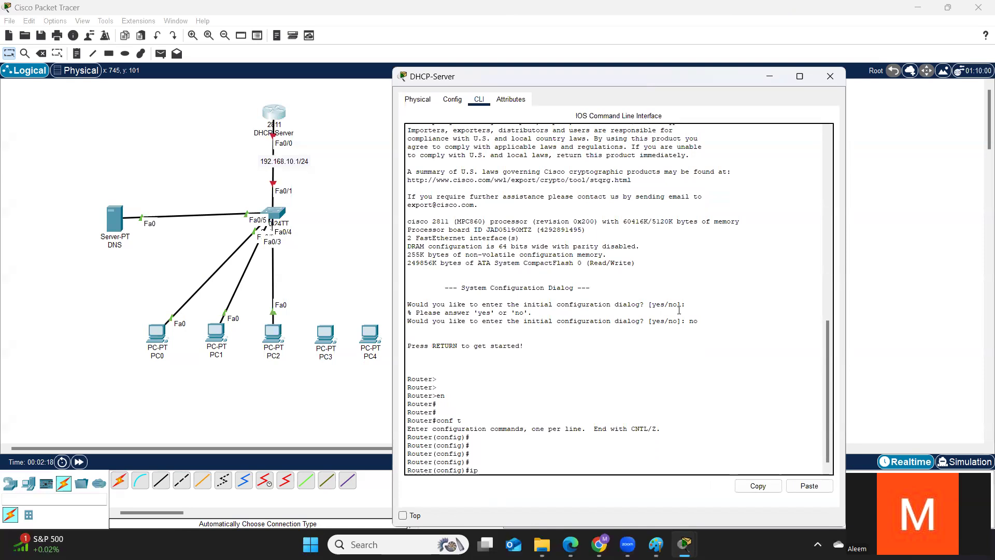
key(Tab)
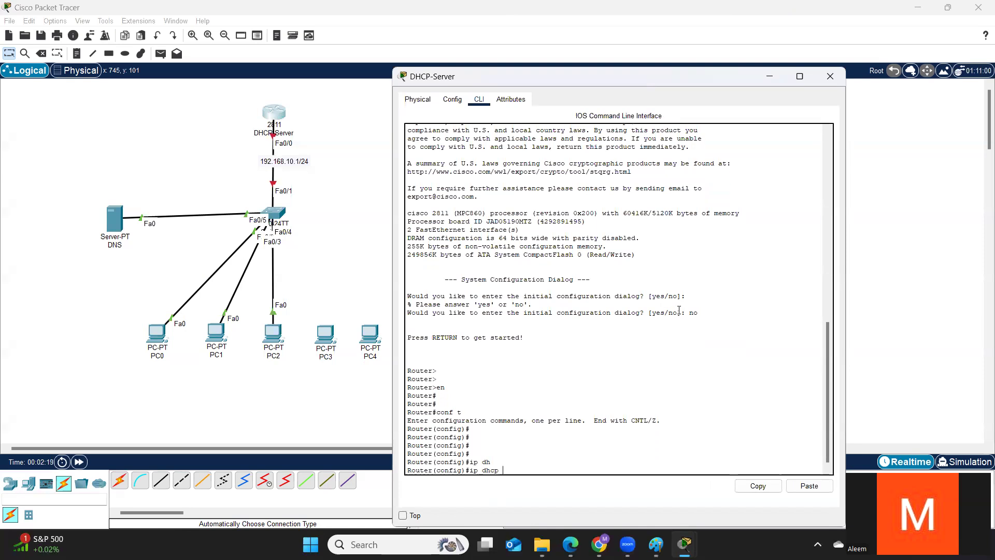
text(?po)
key(Tab)
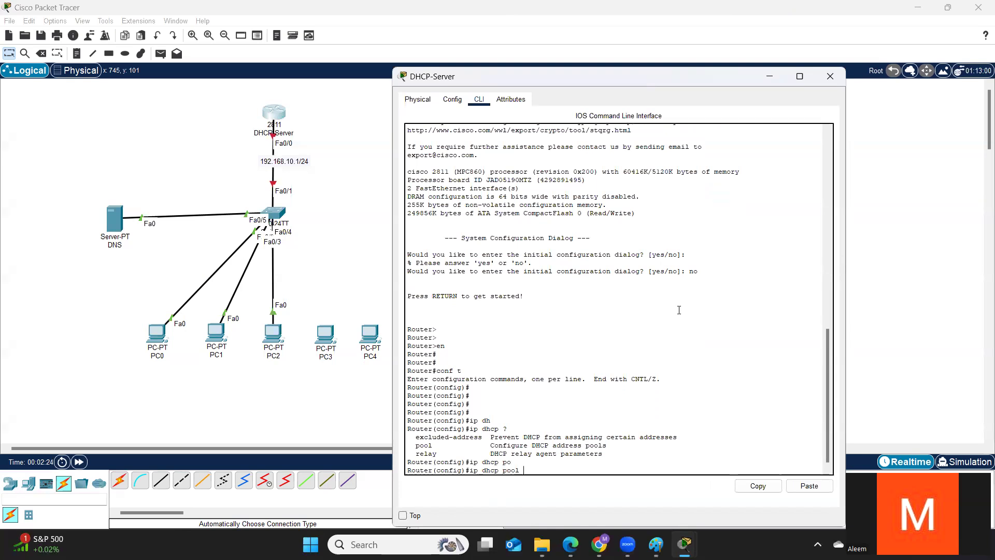
text(?)
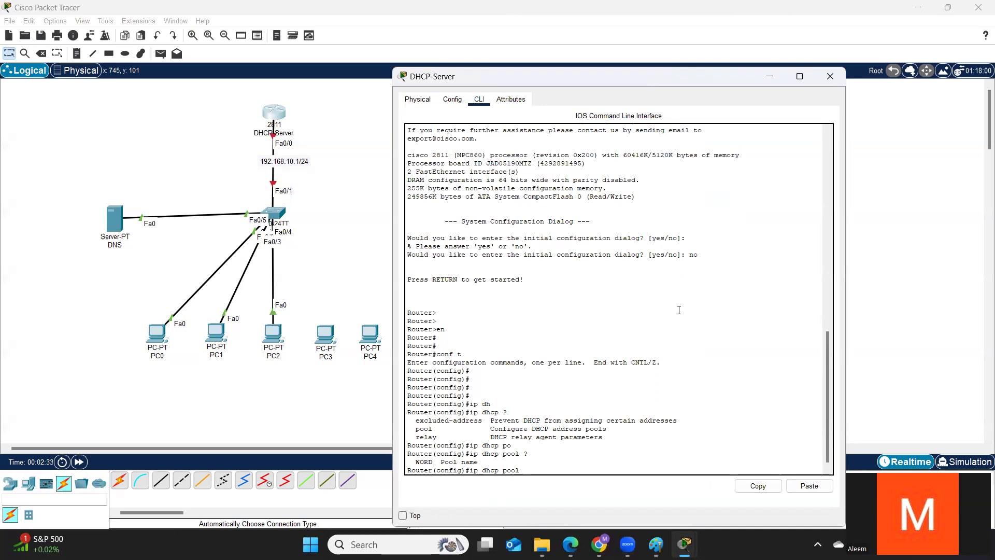
Create a DHCP pool named LAN on the router and enter its configuration mode
text(la)
key(BackSpace)
key(BackSpace)
key(BackSpace)
text(LAN)
key(Return)
key(Return)
key(Return)
key(Return)
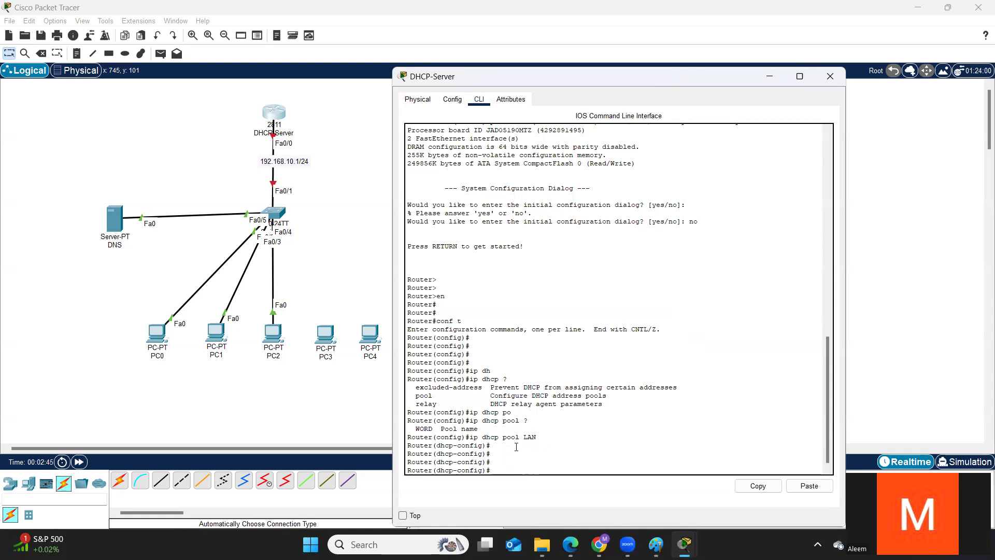
Leave the LAN pool's DHCP configuration mode with ex to return to global configuration mode
drag(408, 438, 499, 468)
click(498, 469)
key(Return)
key(Return)
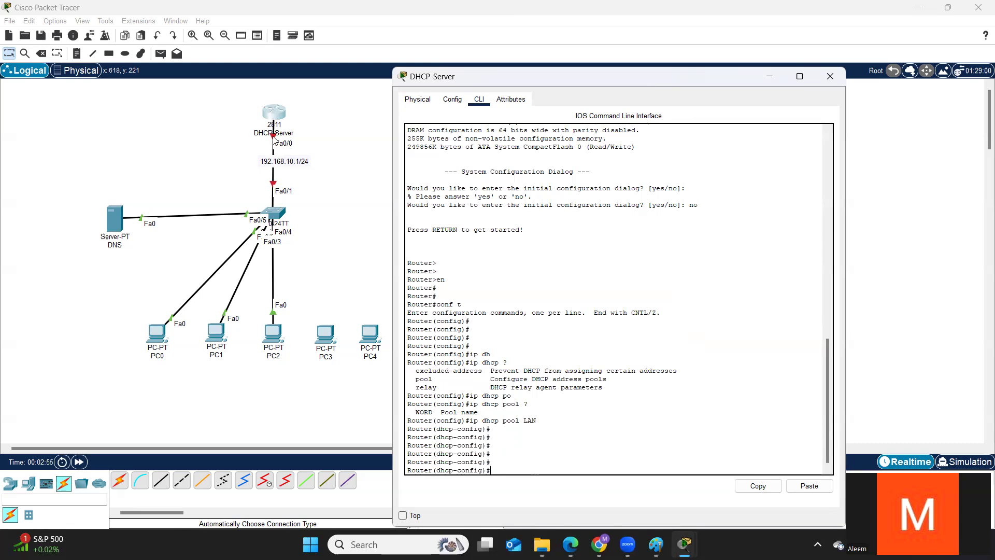
text(ex)
key(Return)
key(Return)
key(Return)
key(Return)
key(Return)
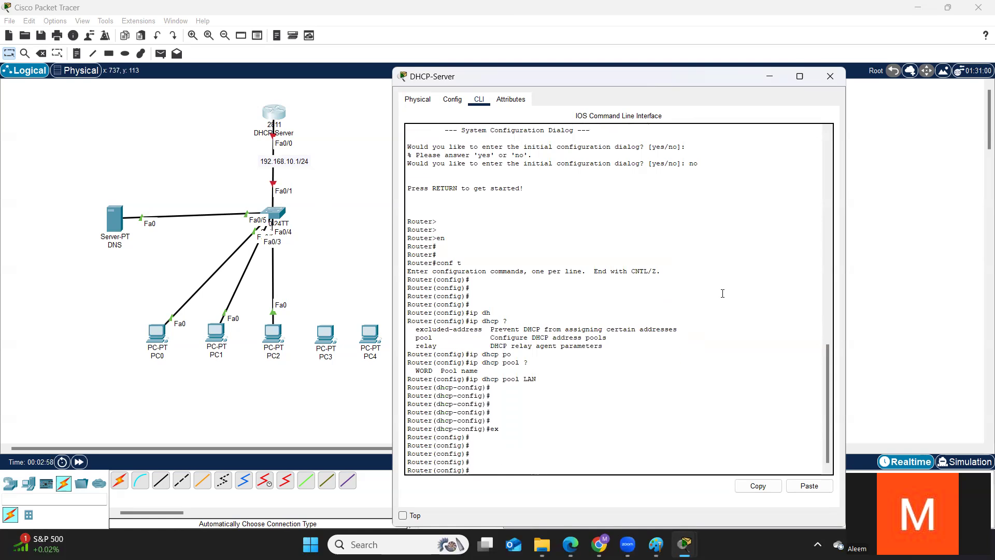
Enter interface configuration mode for fastEthernet 0/0 on the router
text(interface)
key(Tab)
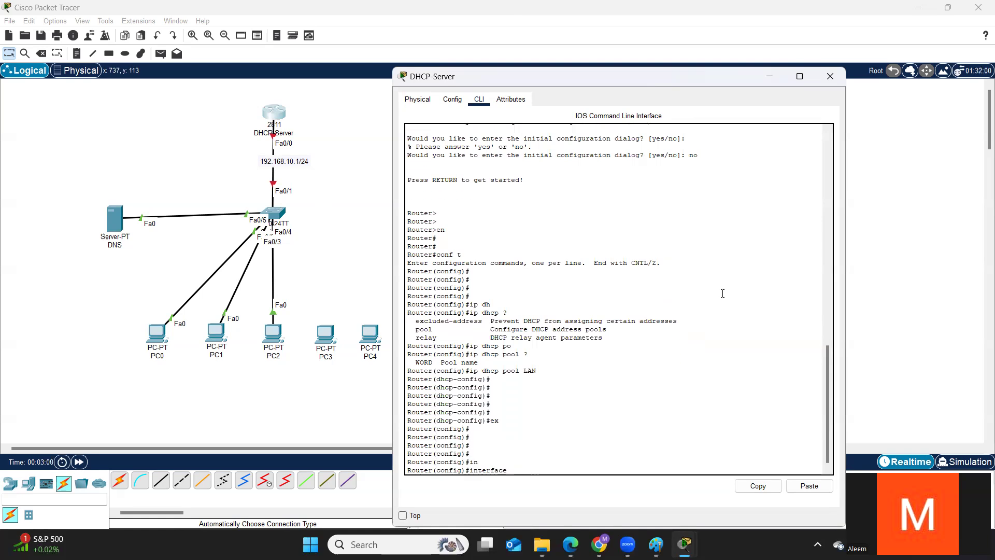
text(f)
key(Tab)
text(0/0)
key(Return)
key(Return)
key(Return)
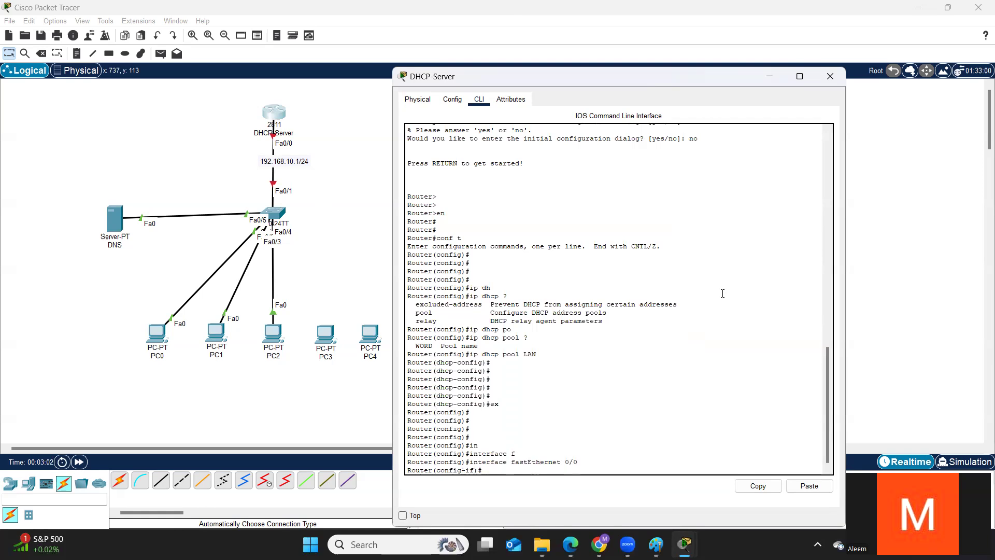
Assign IP address 192.168.10.1 with mask 255.255.255.0 to the fastEthernet 0/0 interface
text(ip add)
key(Tab)
text(192.168.10.1 2)
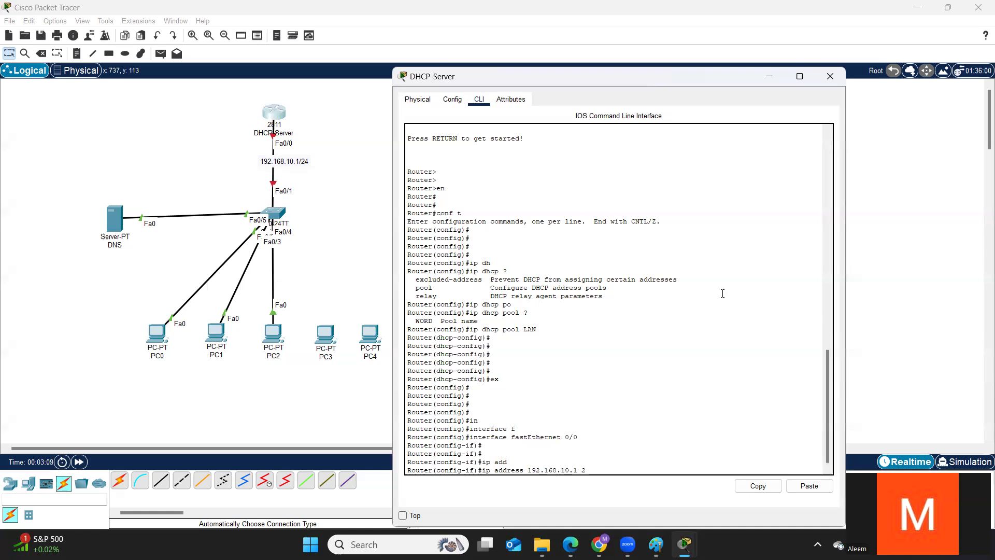
text(55.255.255.0)
key(Return)
key(Return)
key(Return)
Enable the router's fastEthernet 0/0 interface with no shutdown
text(no )
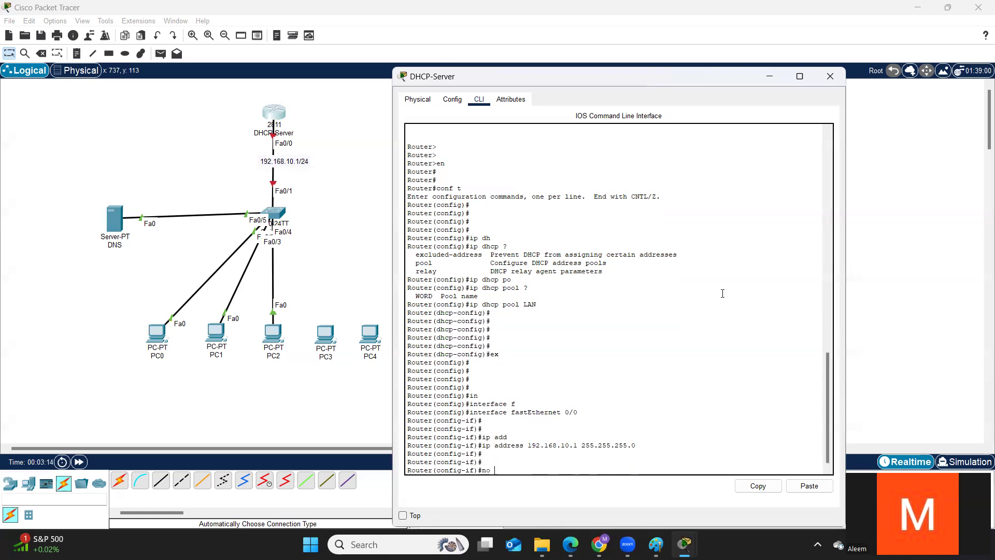
text(sh)
key(Tab)
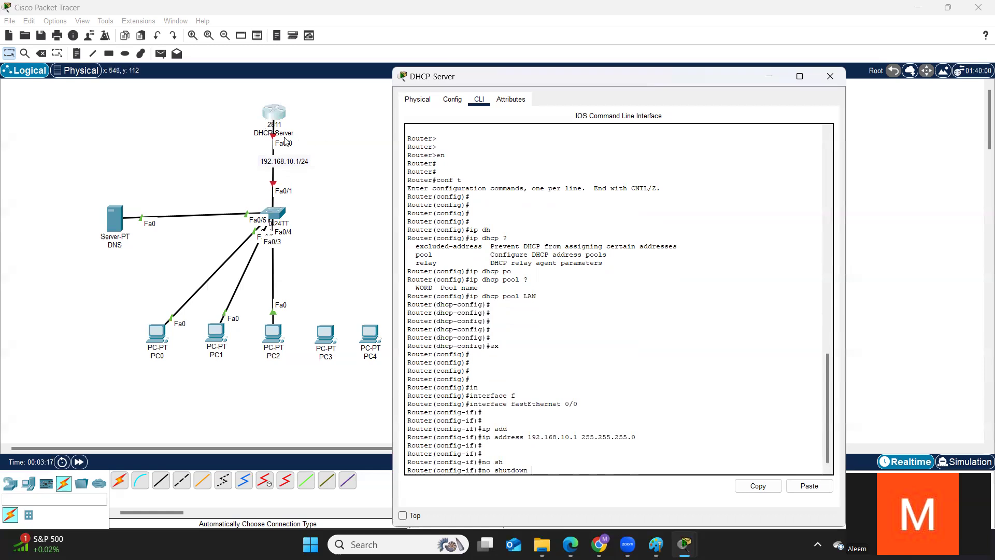
key(Return)
key(Return)
key(Return)
key(Return)
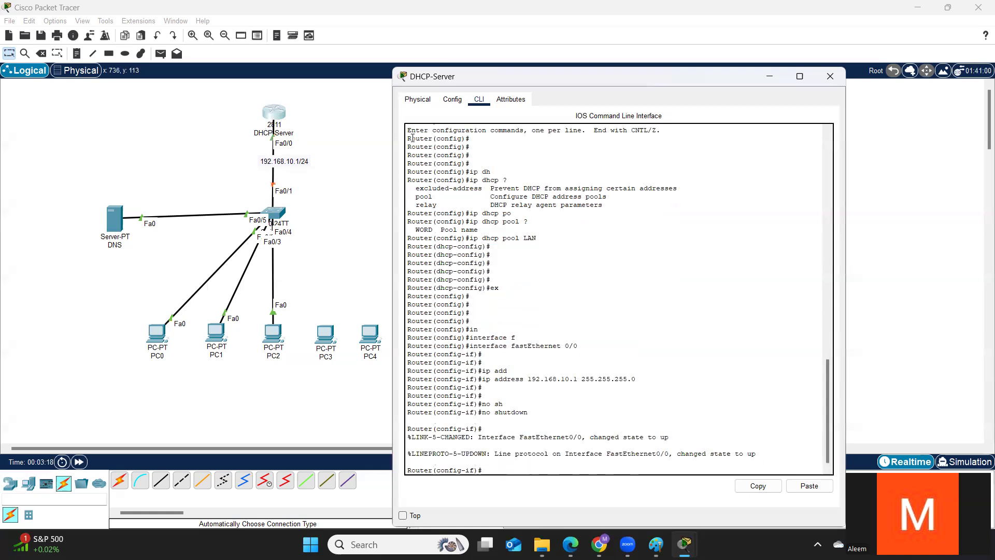
Leave interface configuration mode with ex to return to global configuration mode
text(ex)
key(Return)
key(Return)
key(Return)
key(Return)
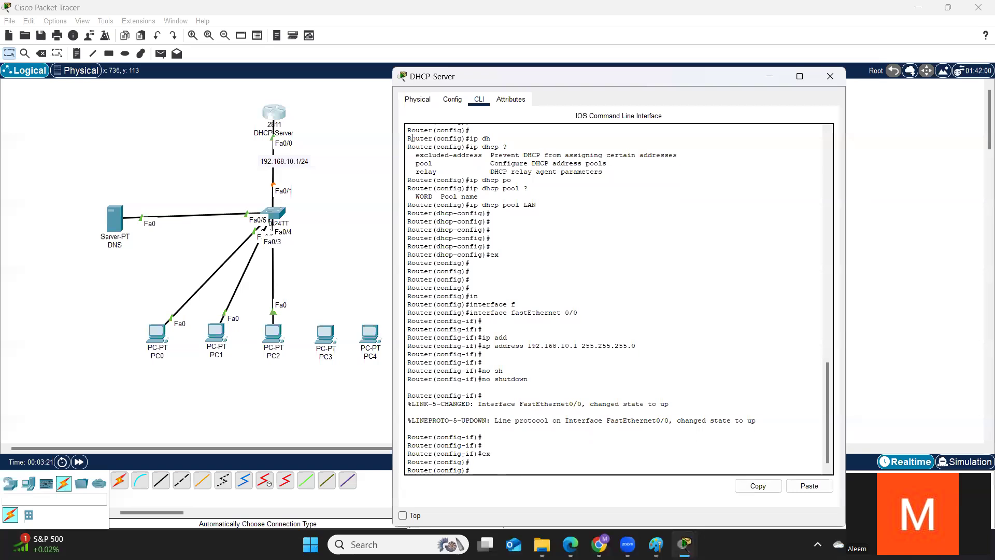
Recall and run ip dhcp pool LAN to re-enter the pool's configuration mode
key(Up)
key(Up)
key(Up)
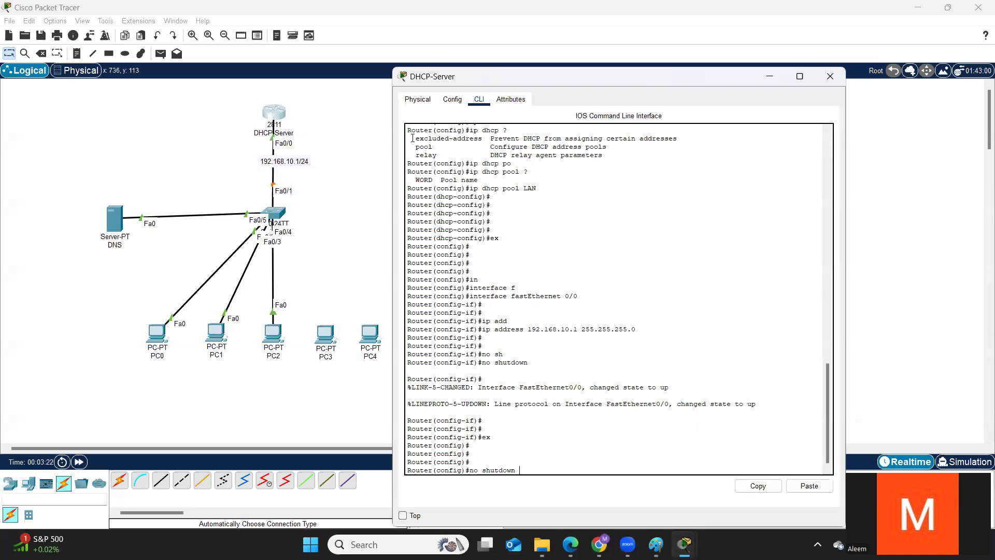
key(Up)
key(Up)
key(Up)
key(Return)
key(Return)
key(Return)
key(Return)
key(Return)
key(Return)
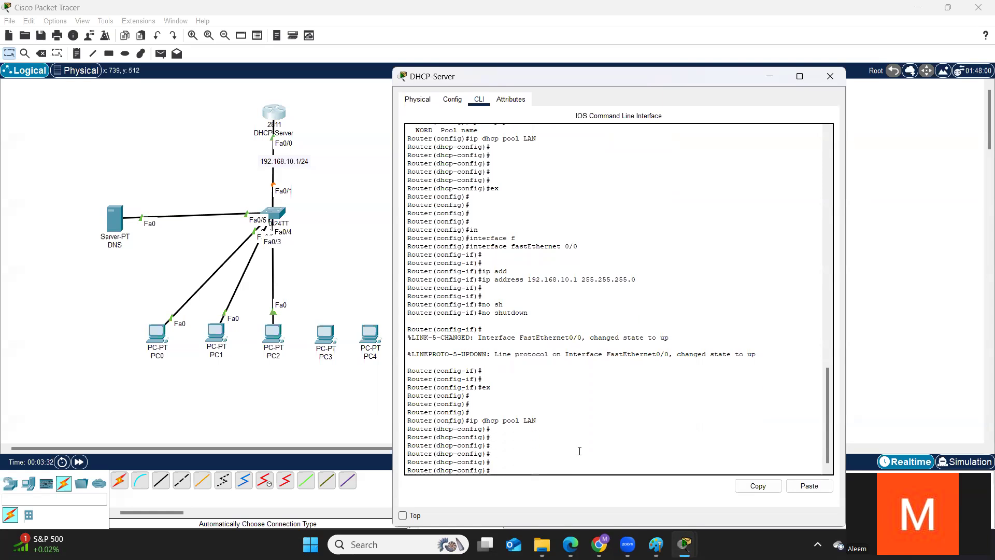
List the commands available in DHCP pool configuration mode and examine the options down to network
text(?)
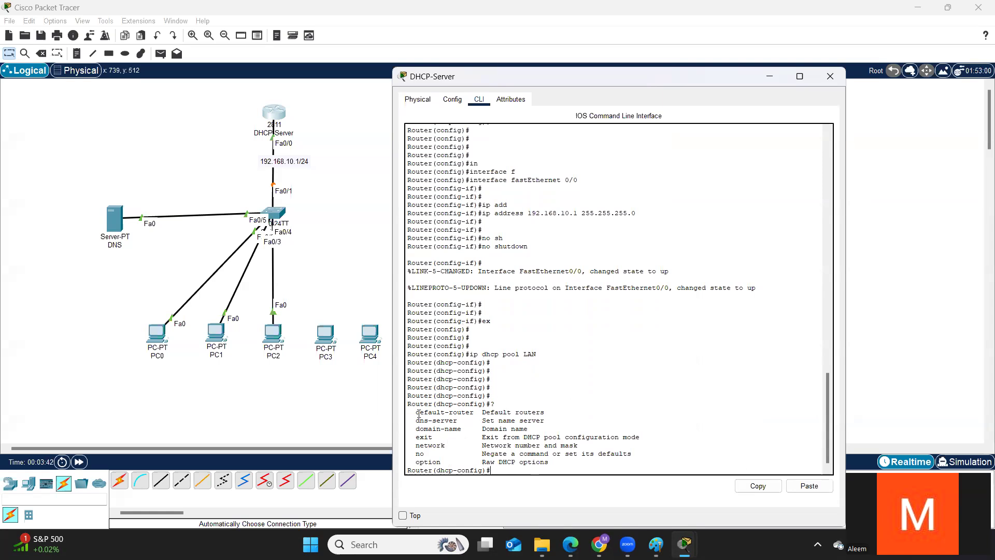
drag(420, 412, 512, 444)
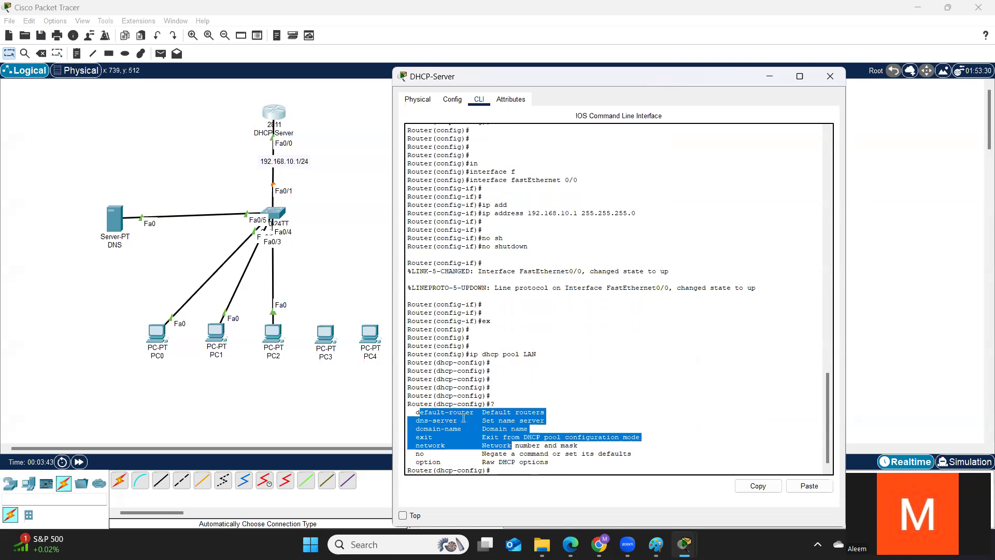
click(438, 445)
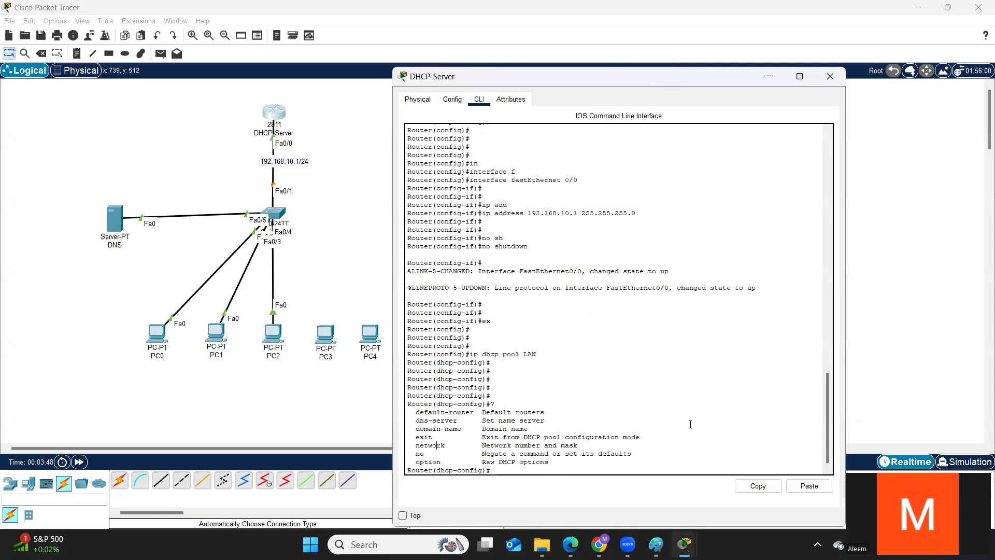
key(Return)
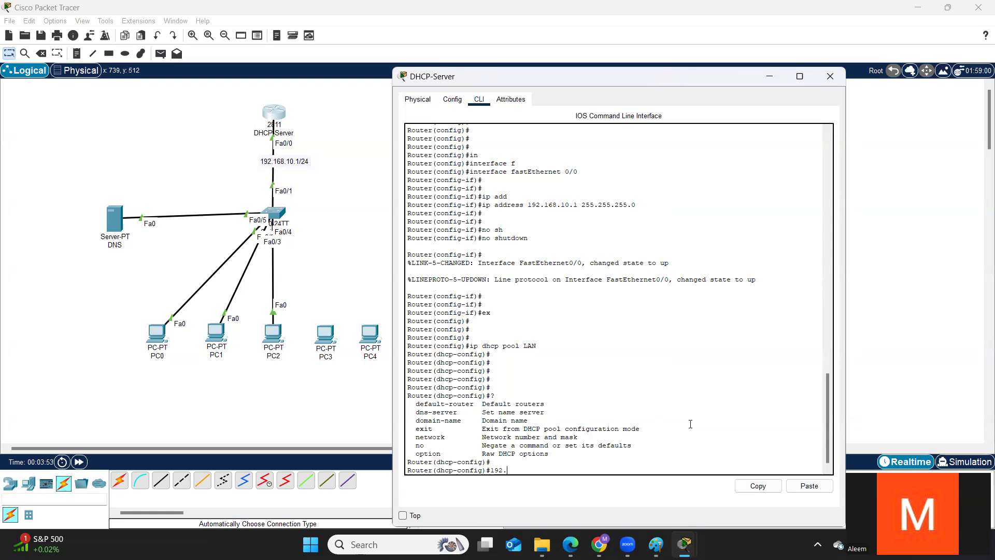
Begin a network command for the LAN pool and consult the help for its first argument
key(BackSpace)
key(BackSpace)
text(ne)
key(Tab)
text(192.168)
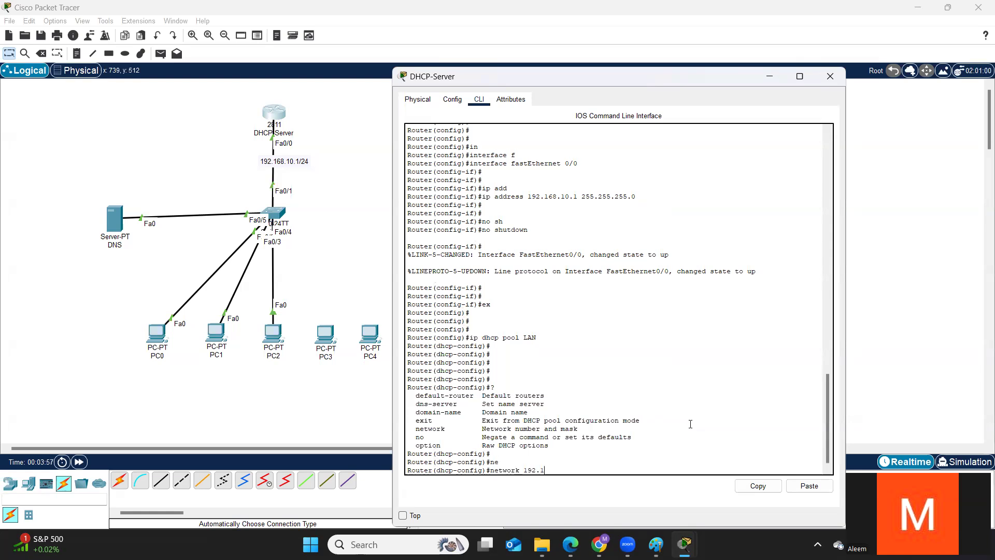
key(BackSpace)
key(BackSpace)
key(BackSpace)
key(BackSpace)
key(BackSpace)
key(BackSpace)
key(BackSpace)
key(BackSpace)
key(BackSpace)
text(?)
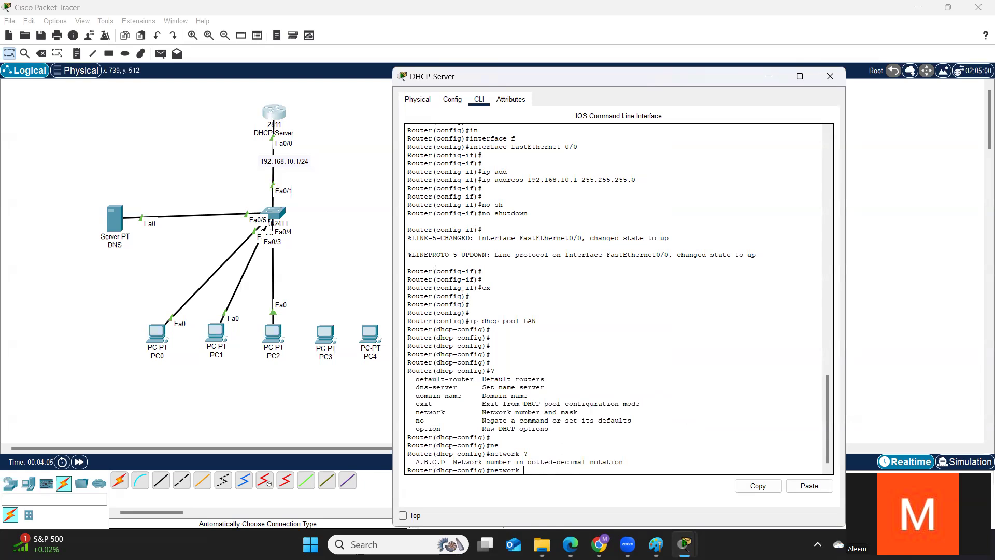
drag(416, 463, 449, 463)
key(Tab)
key(Tab)
key(Tab)
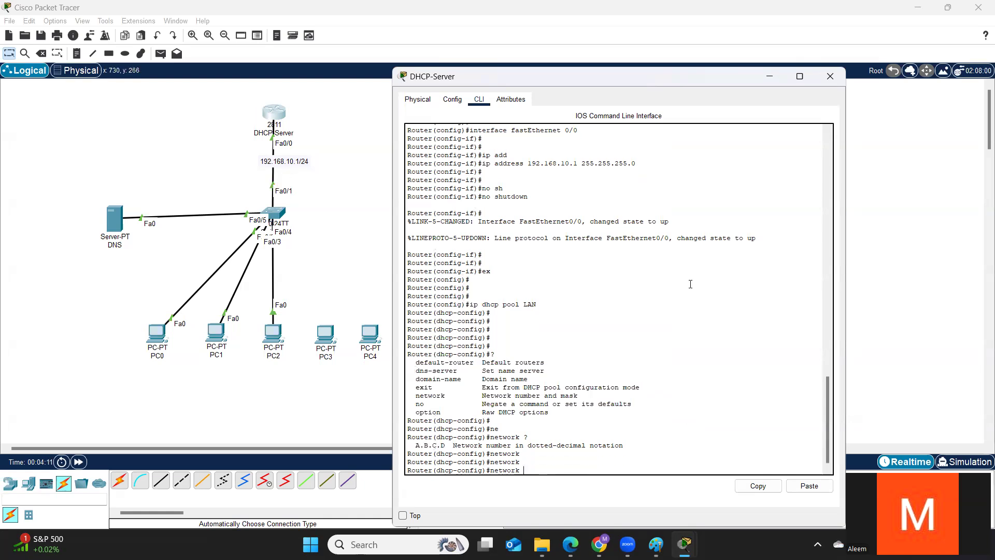
Complete the command as network 192.168.10.10 255.255.255.0, consulting the help after the address and after the mask
text(192.168.10.)
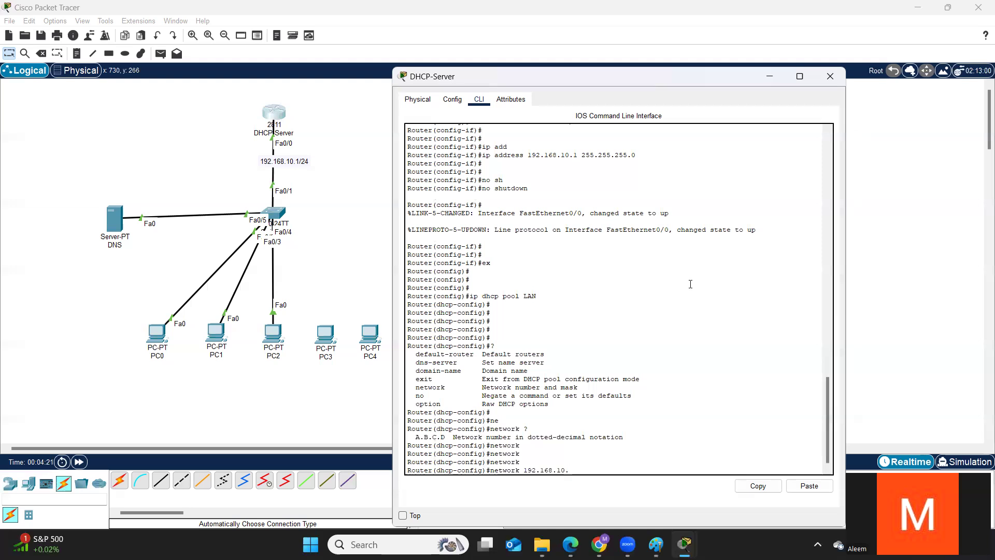
text(10)
text(?)
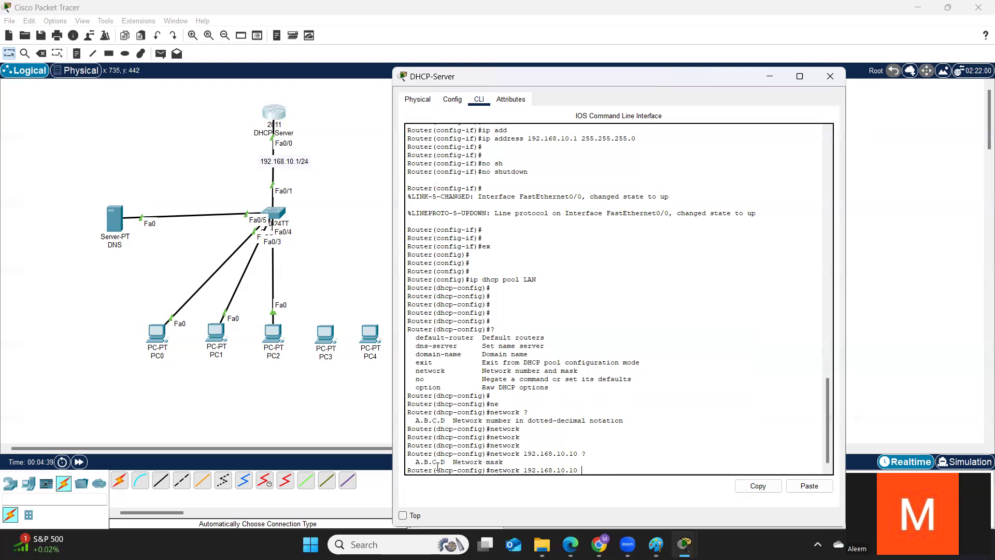
text( ?)
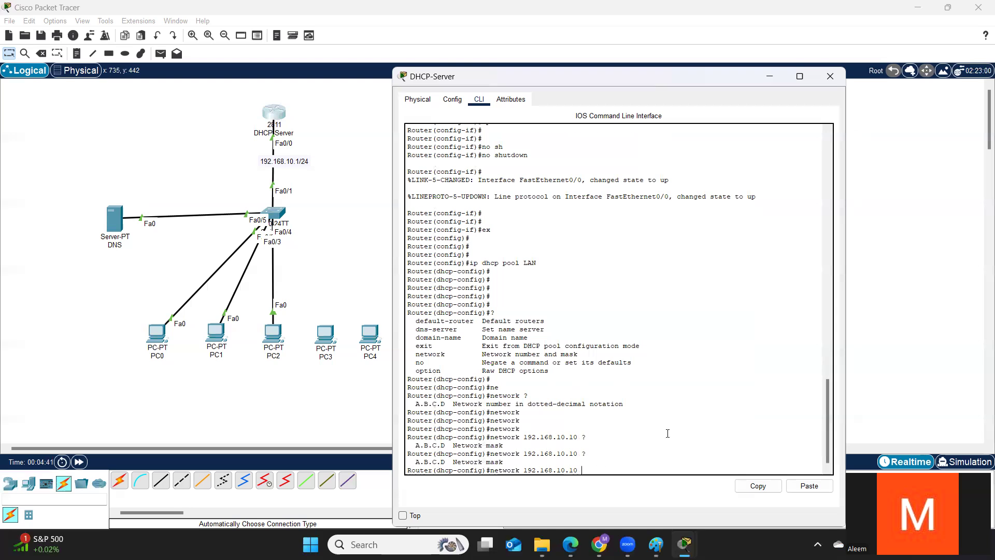
text(255.255.255.0 ?)
key(Return)
key(Return)
key(Return)
key(Return)
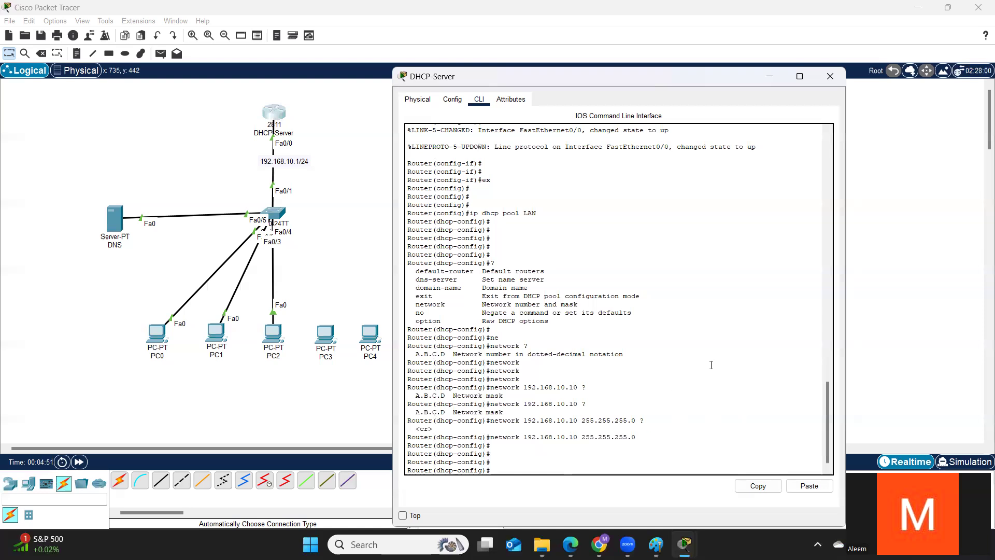
Begin a dns-server command for the LAN pool and consult the help for its argument
text(dn)
key(Tab)
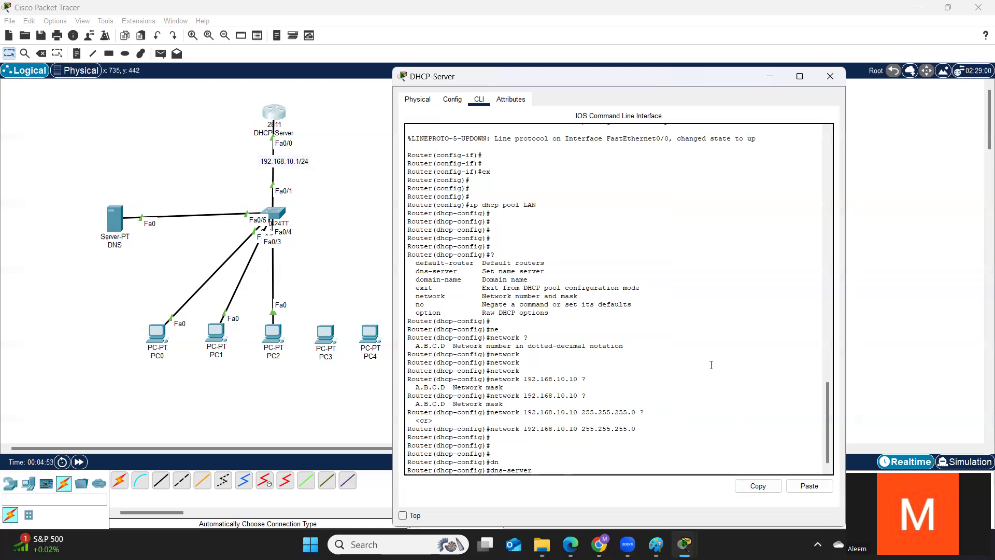
text(?)
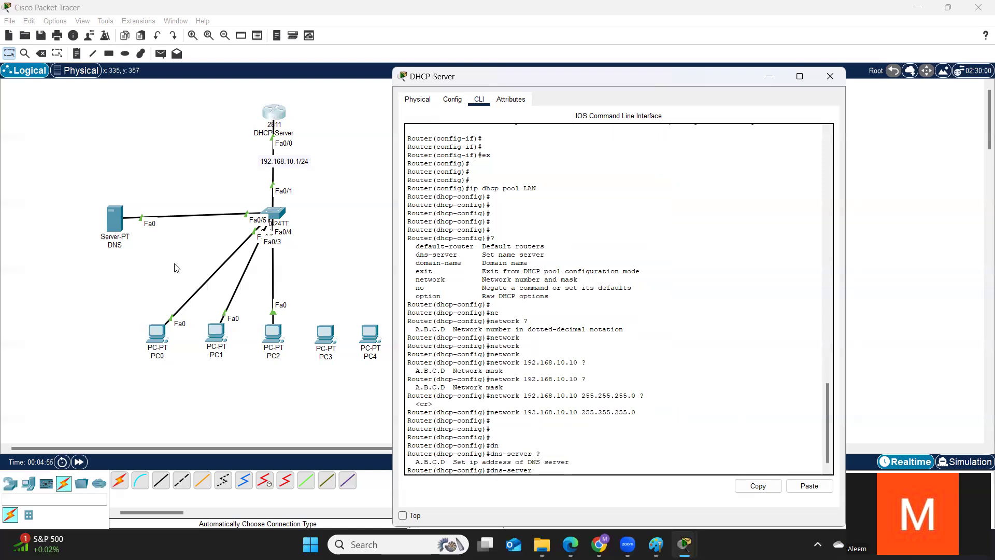
Add a note reading 192.168.10.5 and align it beneath the DNS server
click(102, 259)
text(192.168.10.5)
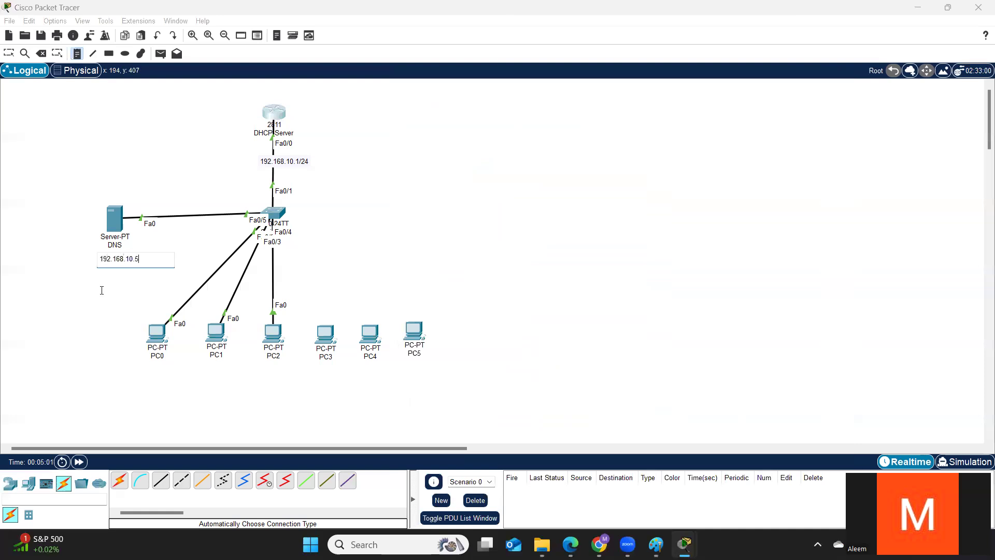
click(9, 54)
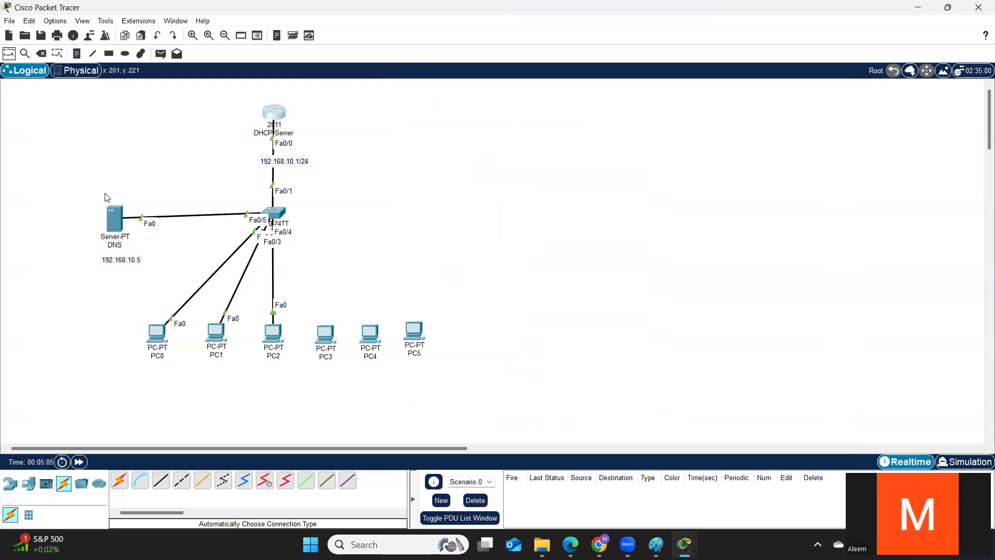
drag(116, 264, 109, 260)
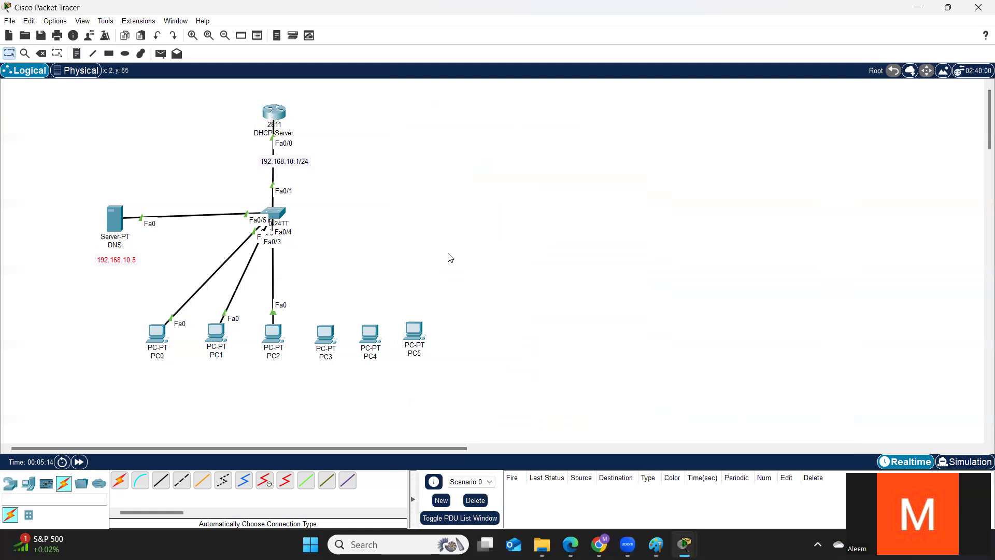
Return to the router's command line and set the LAN pool's DNS server to 192.168.10.5, consulting the dns-server help
click(273, 111)
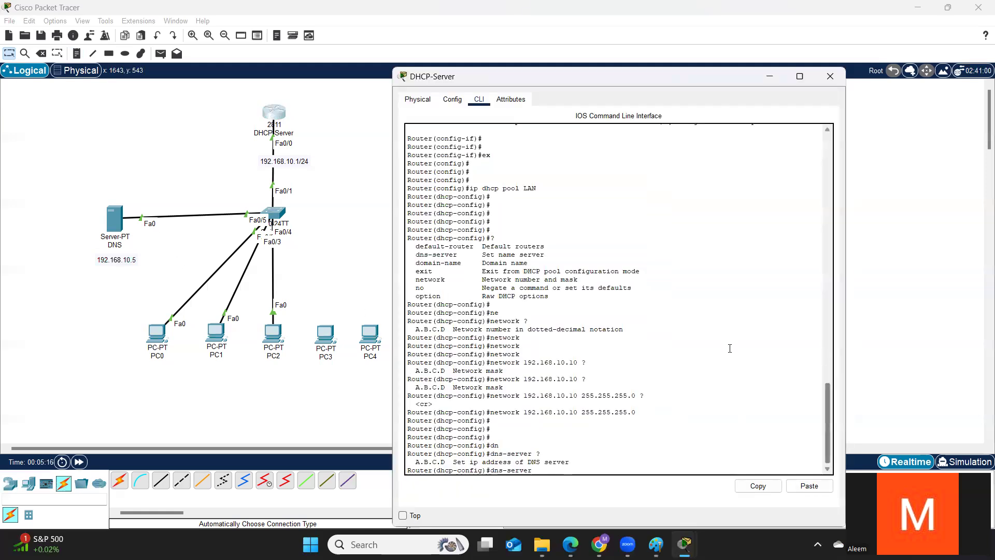
key(Tab)
text(?)
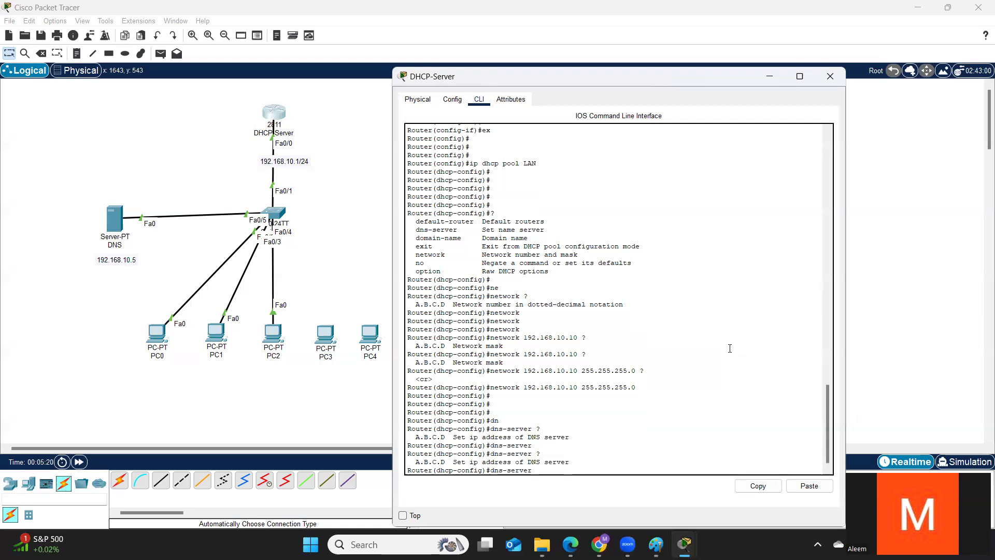
text(192.168.10.5 ?)
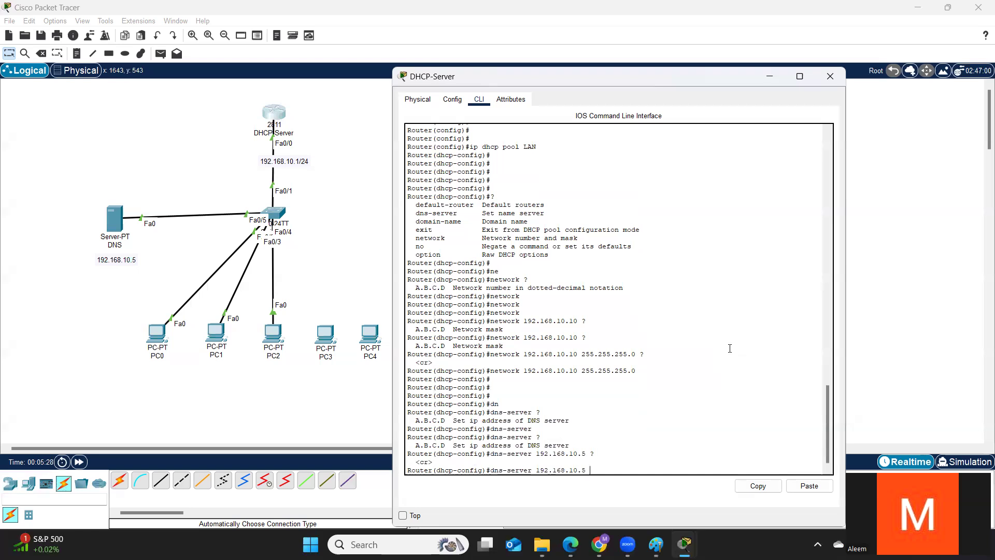
key(Return)
key(Return)
key(Return)
List the pool commands and set the LAN pool's default router to 192.168.10.1
text(?)
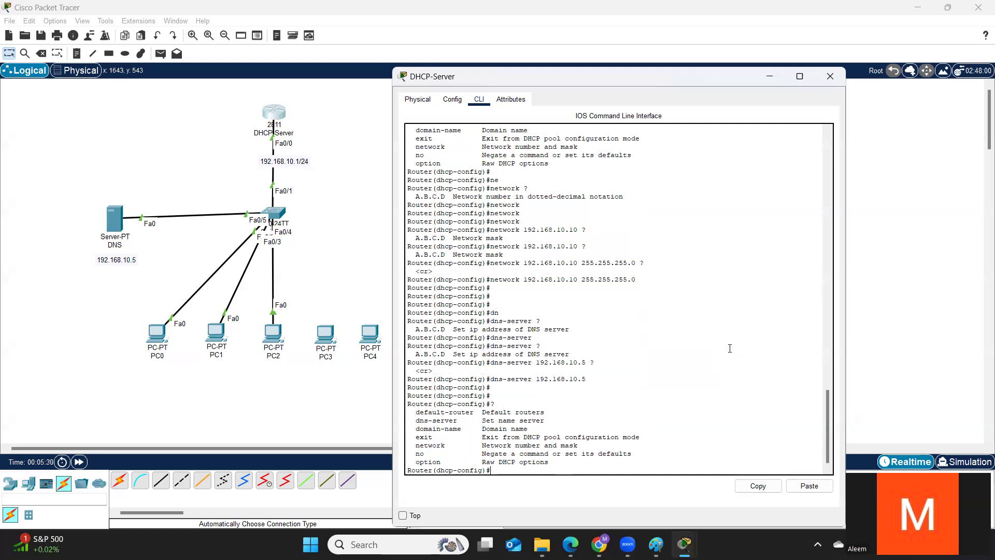
text(de)
key(Tab)
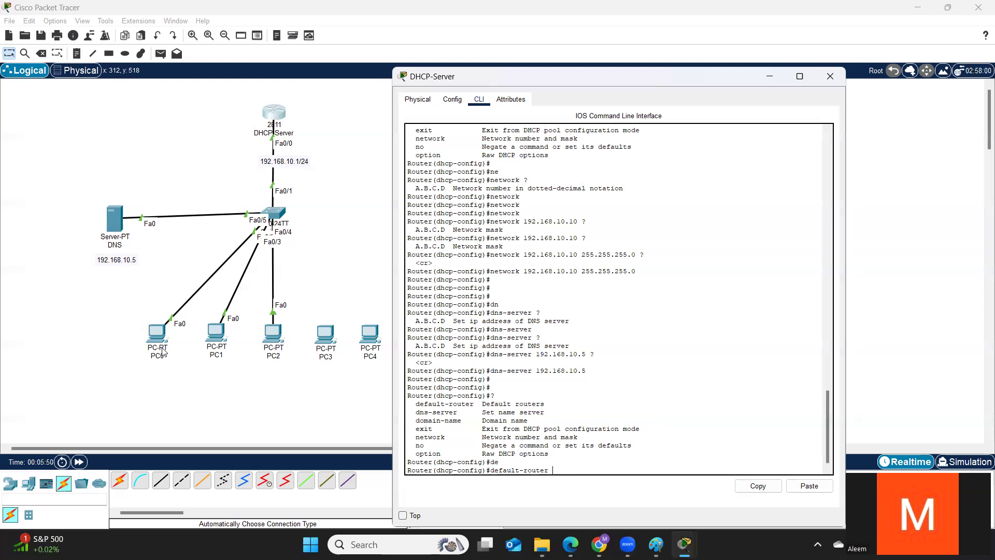
text(192.168.10.1)
text(?)
key(Return)
key(Return)
key(Return)
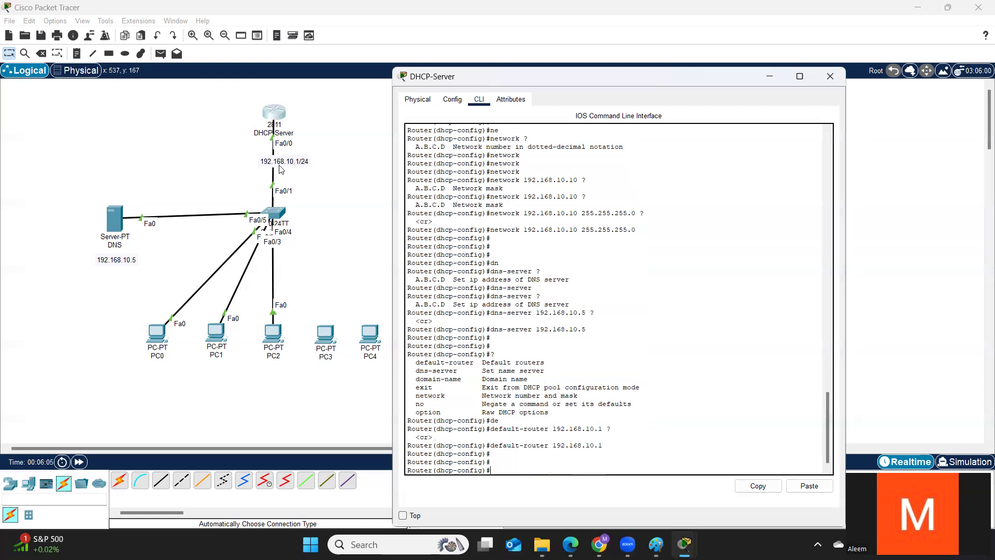
List the DHCP pool commands again to review the remaining options
text(?)
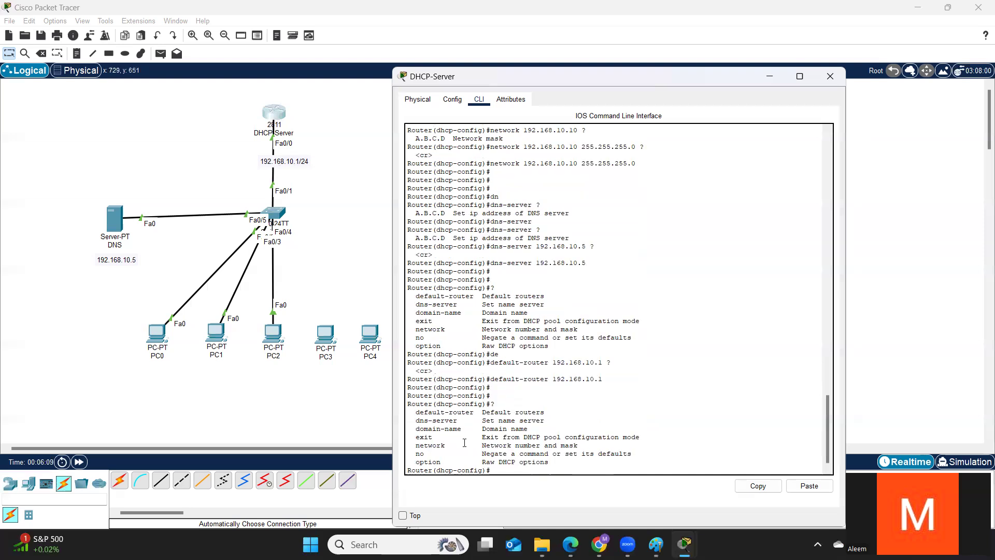
key(Return)
key(Return)
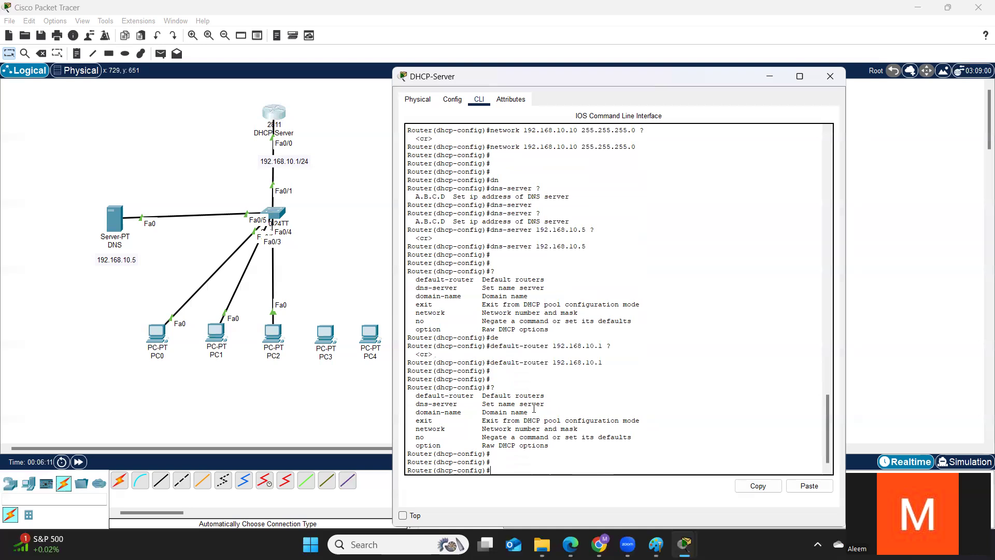
Leave DHCP pool configuration mode and return to the router's privileged prompt
key(ctrl+z)
key(Return)
key(Return)
key(Return)
Run show ip dhcp pool and examine the LAN pool's leased and excluded addresses and its address range
text(sh)
key(Tab)
text(ip dh)
key(Tab)
text(p)
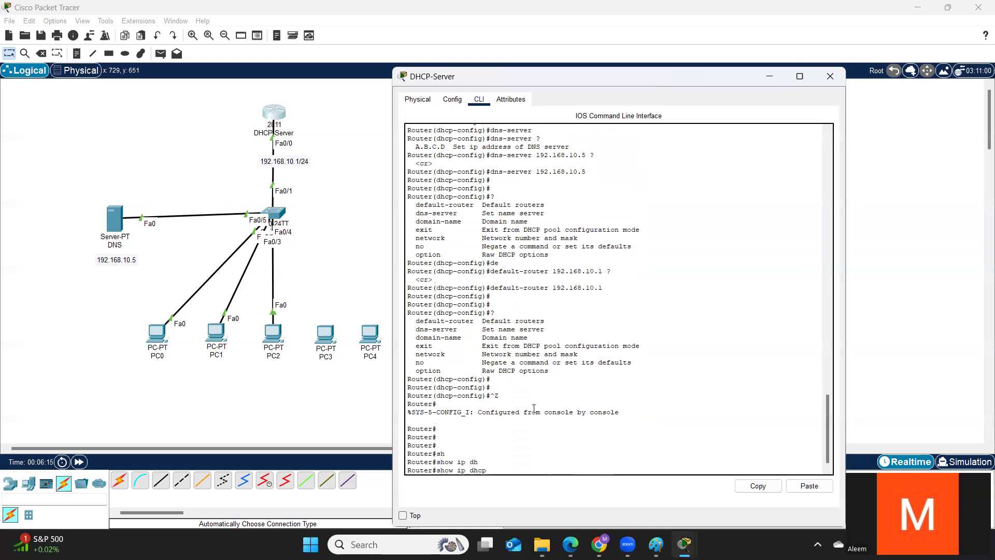
key(Tab)
key(Return)
key(Return)
key(Return)
key(Return)
key(Return)
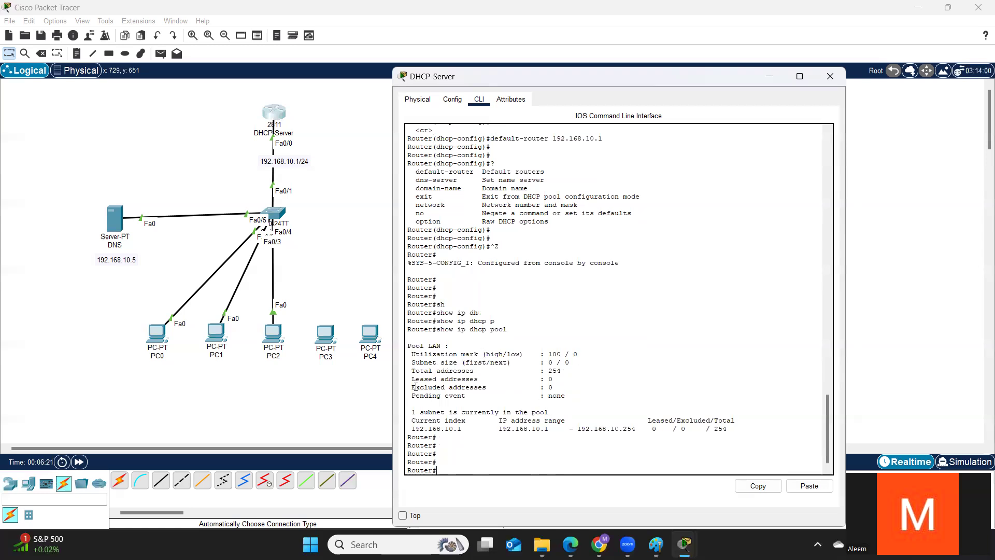
drag(412, 379, 562, 377)
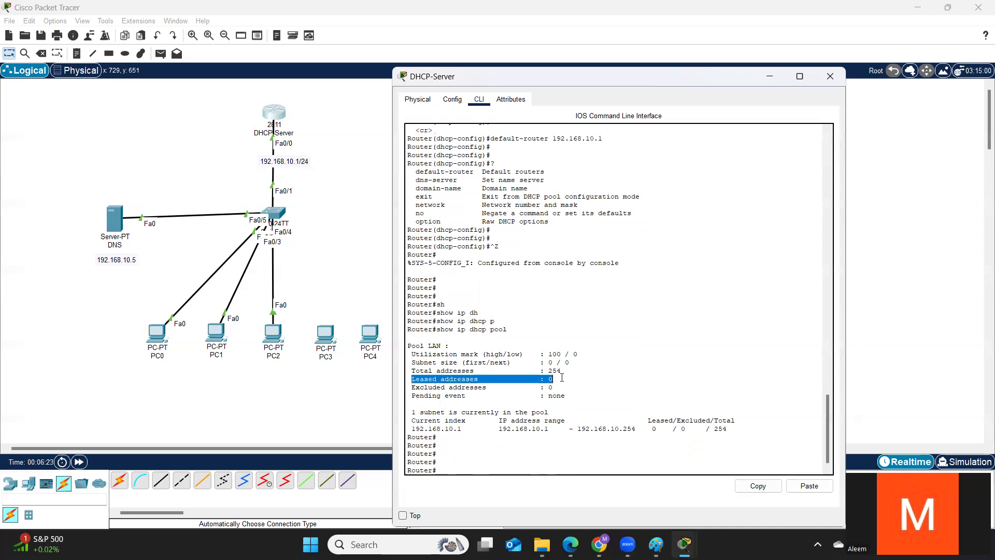
drag(412, 387, 562, 386)
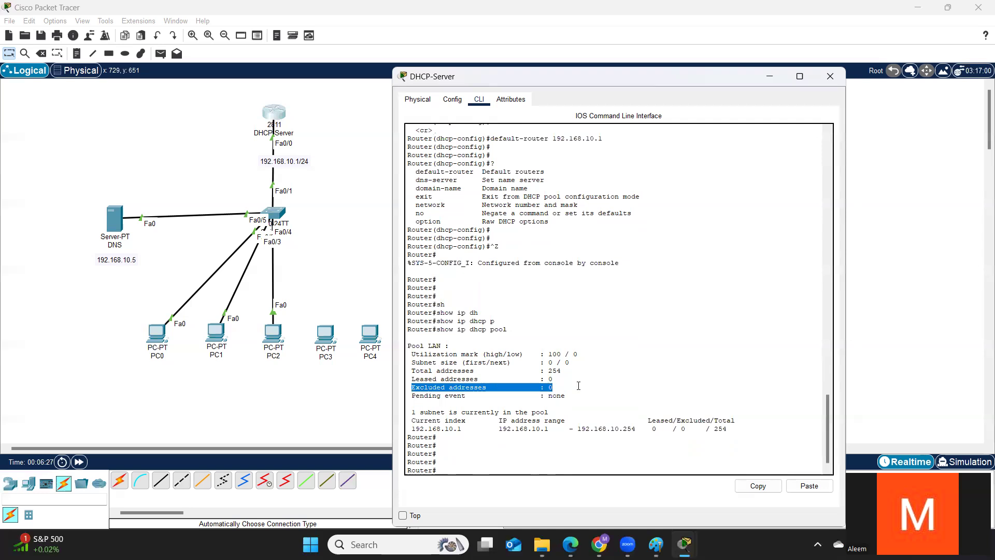
drag(732, 425, 407, 354)
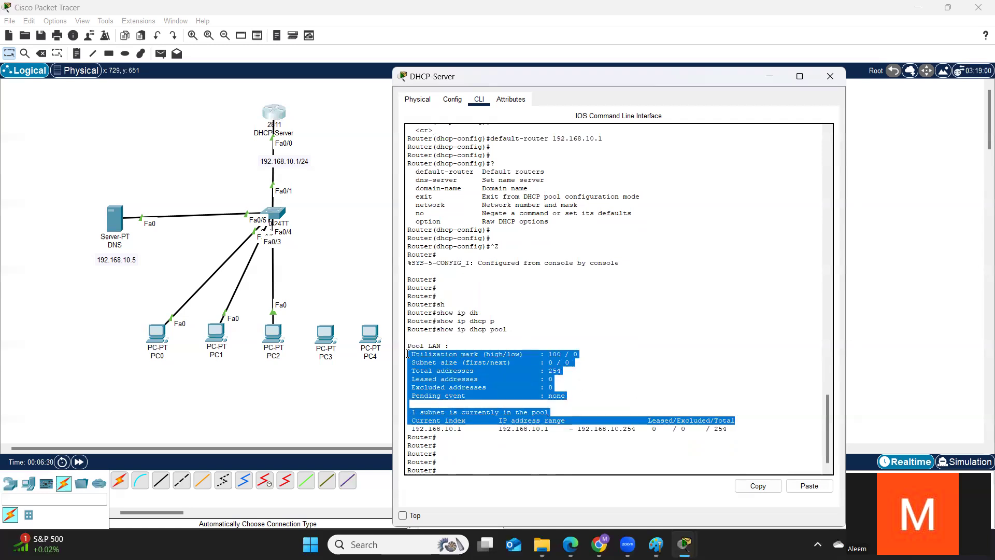
click(580, 434)
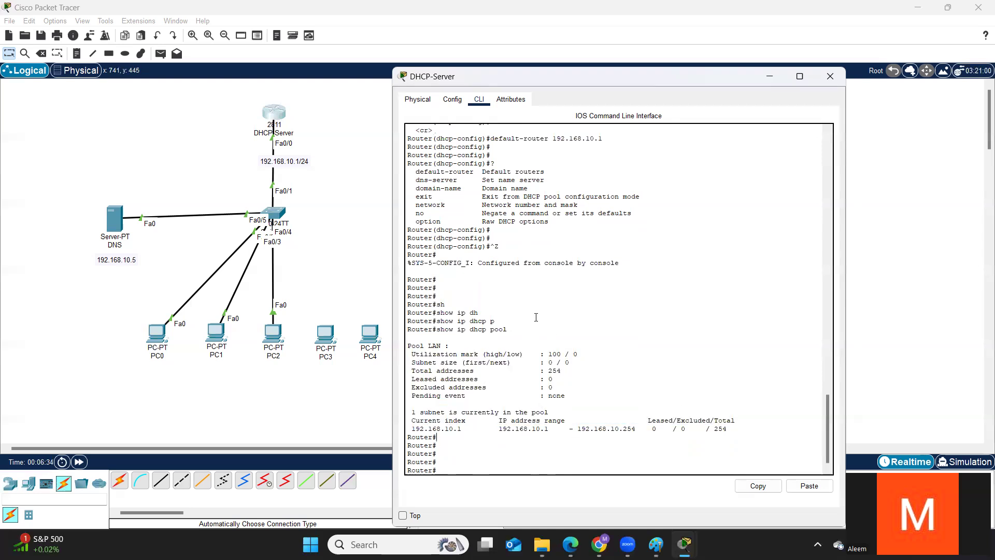
scroll(565, 321, up, 2)
scroll(563, 321, down, 3)
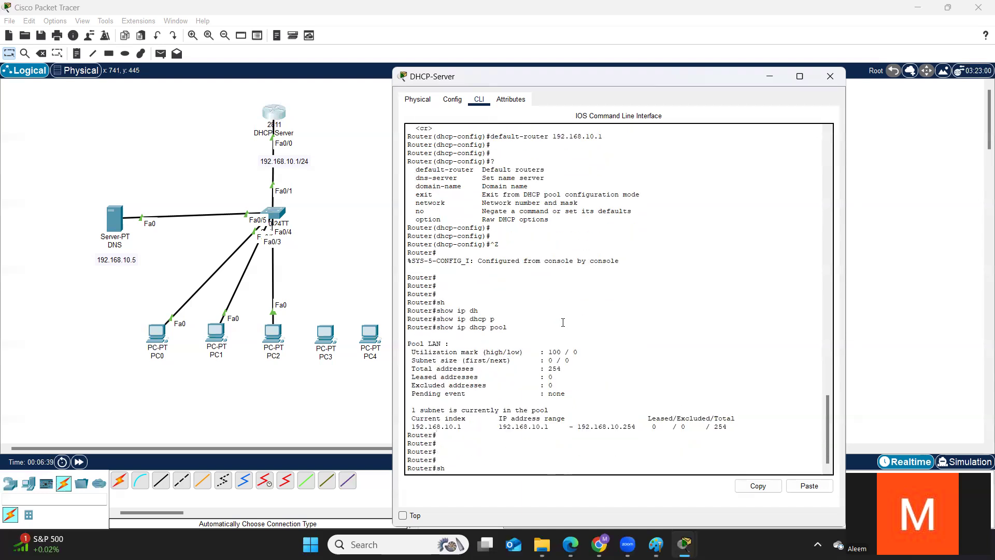
Display only the DHCP section of the running configuration with show running-config | section dhcp
text(sh)
key(Tab)
text(run)
key(Tab)
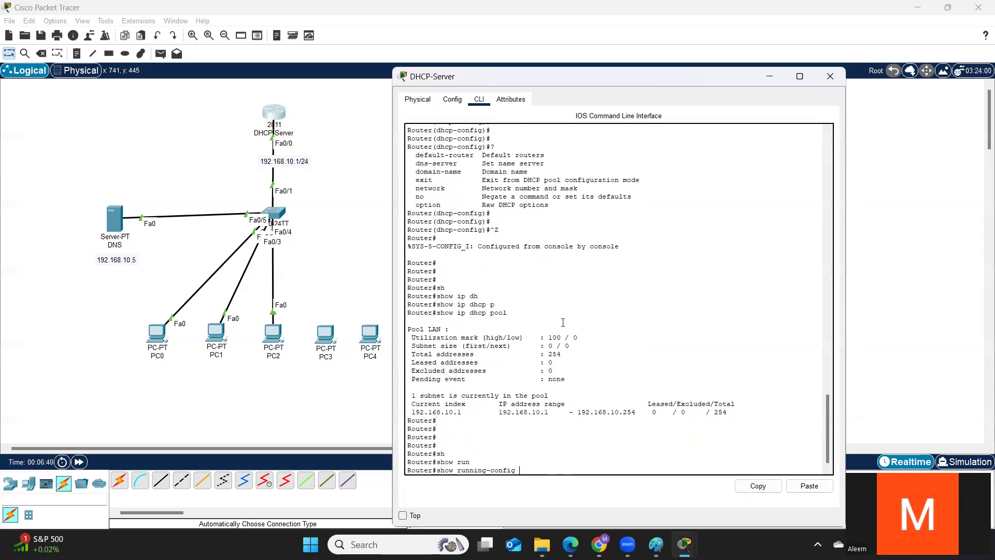
text(| se)
key(Tab)
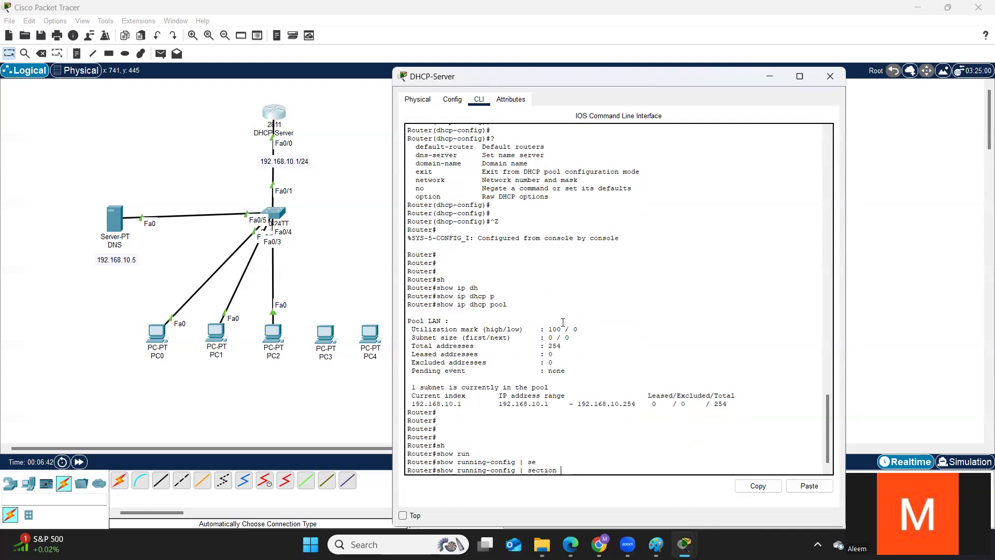
text(dhcp)
key(Return)
key(Return)
key(Return)
key(Return)
key(Return)
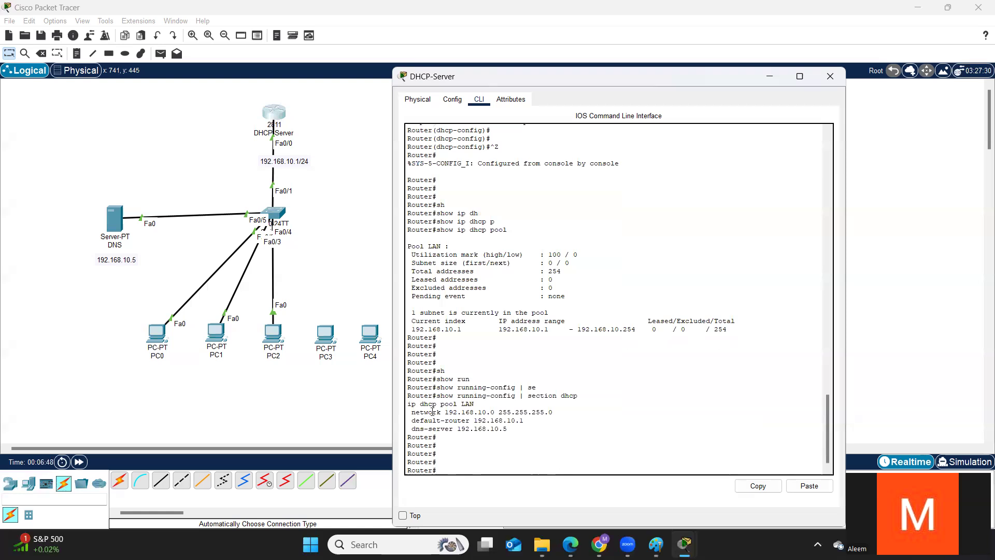
Review the LAN pool's network, default router and DNS server lines in the DHCP section output
drag(475, 404, 434, 420)
drag(552, 412, 416, 411)
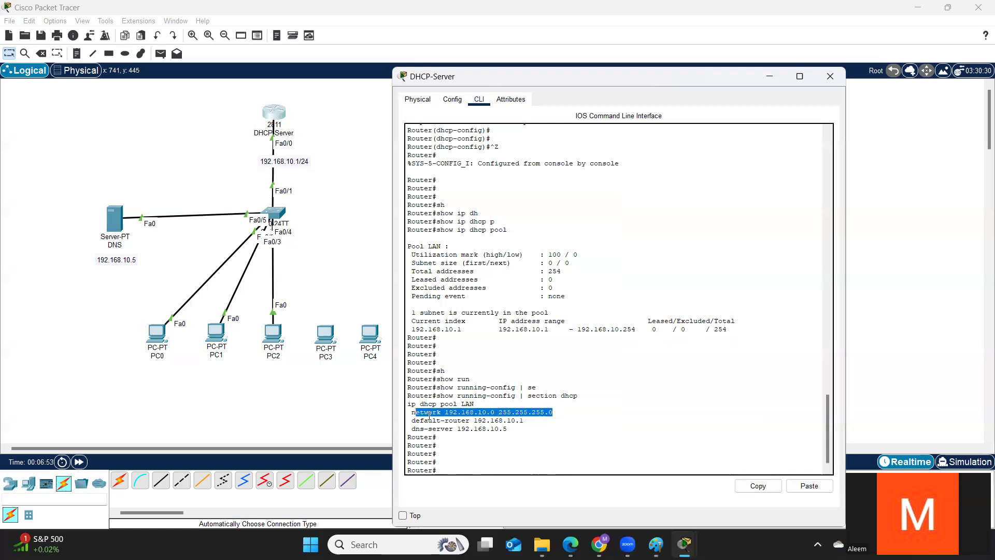
click(533, 419)
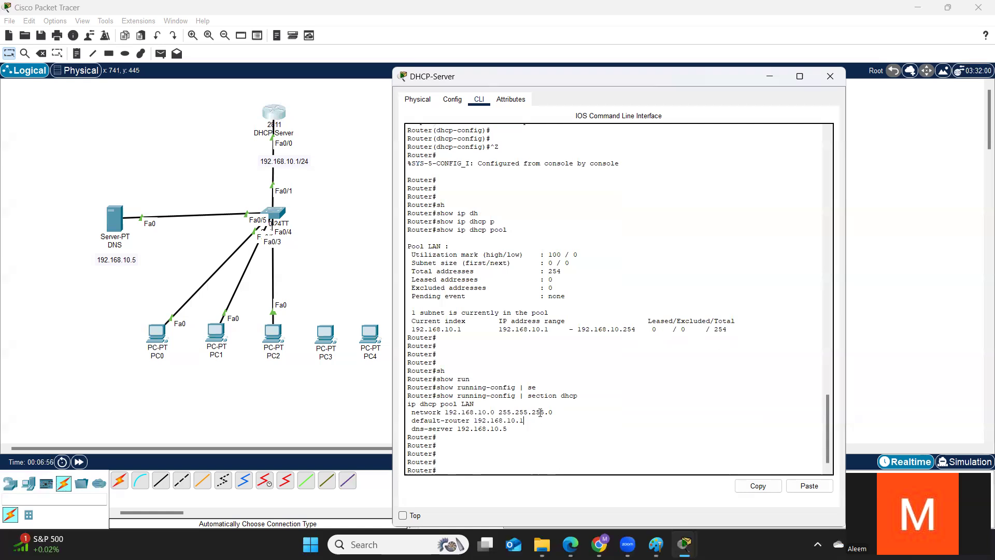
drag(445, 420, 412, 421)
drag(508, 428, 410, 412)
click(514, 430)
drag(515, 428, 407, 404)
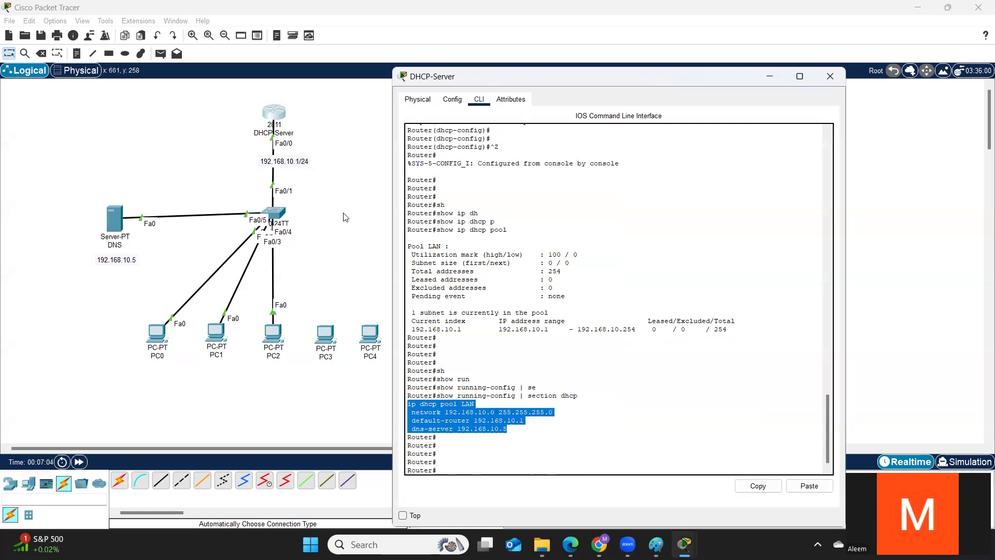
Reopen the router's command line from the topology and look back over the DHCP commands already entered
click(346, 217)
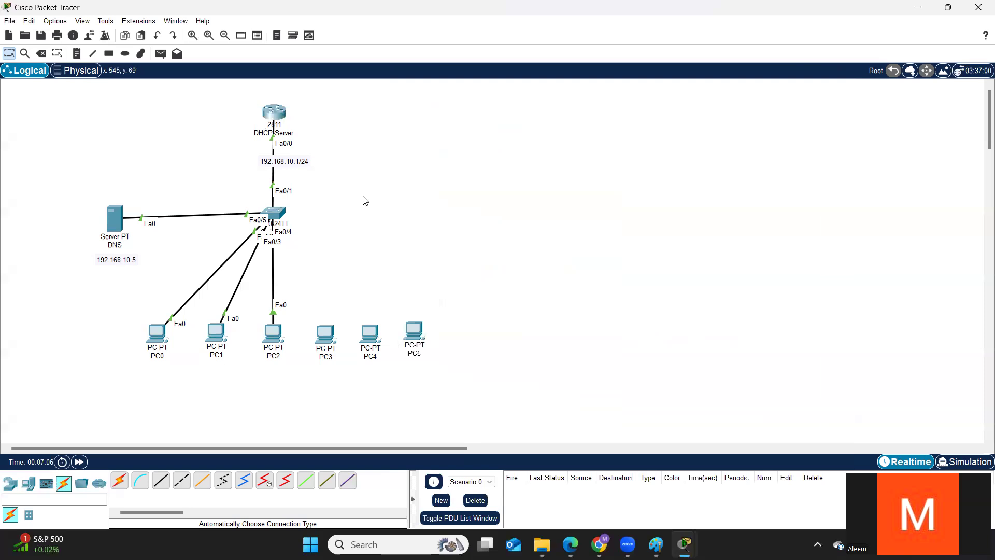
click(282, 114)
scroll(693, 320, up, 17)
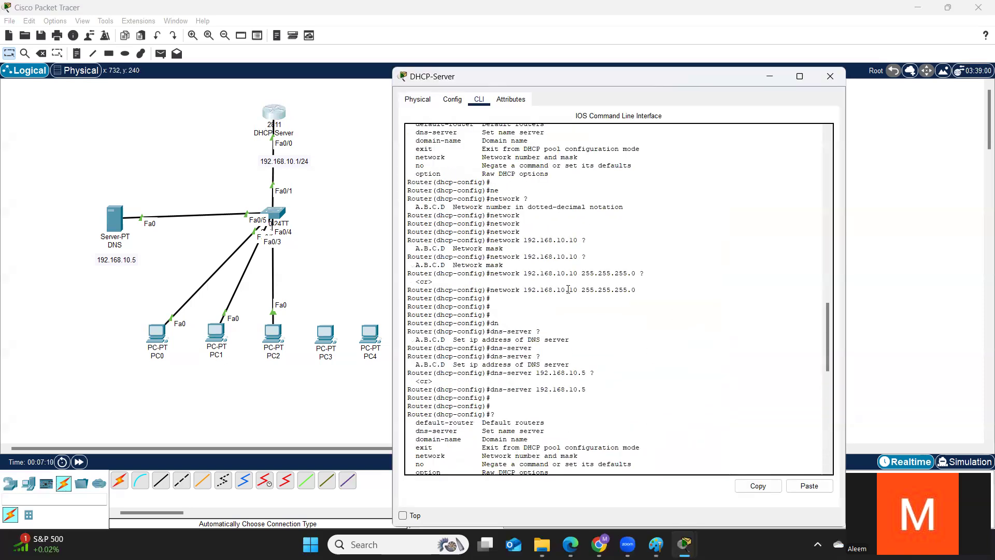
scroll(574, 376, down, 15)
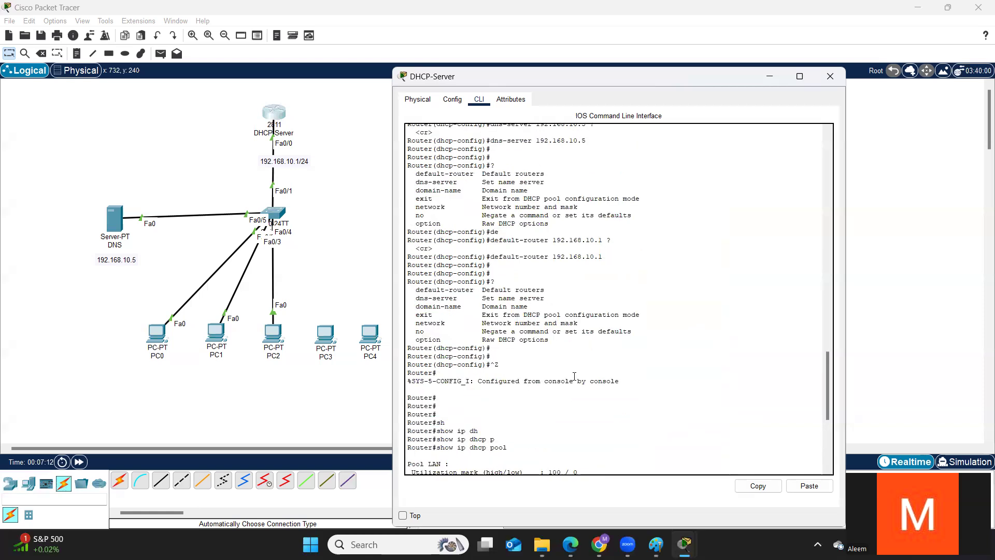
key(Return)
key(Return)
key(Return)
key(Return)
key(Return)
key(Return)
key(Return)
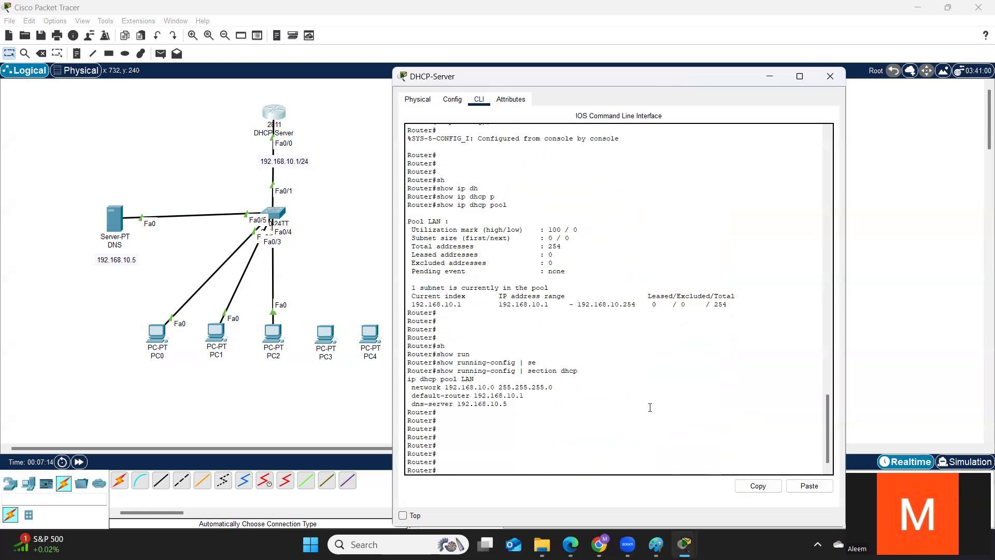
Open PC0's IP Configuration settings
click(157, 331)
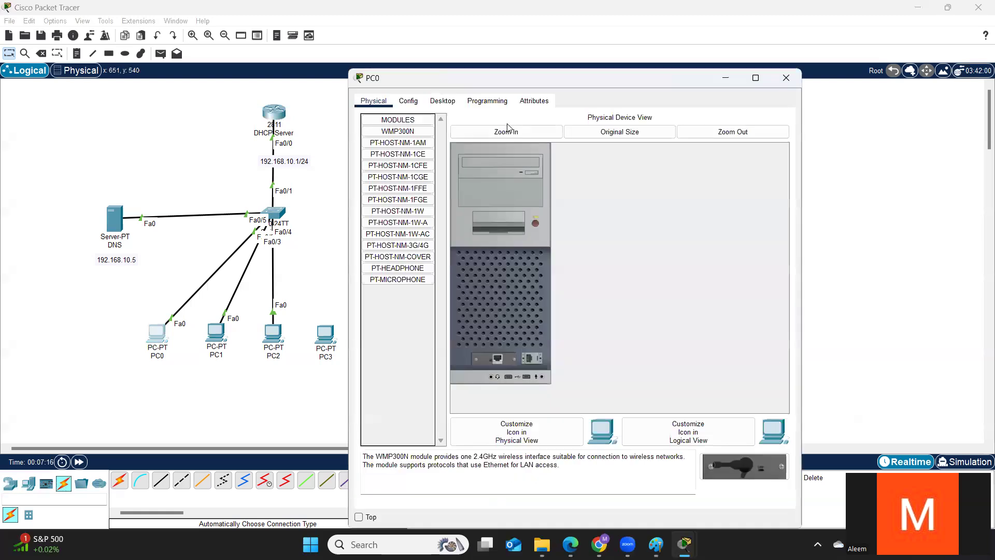
click(445, 101)
click(399, 158)
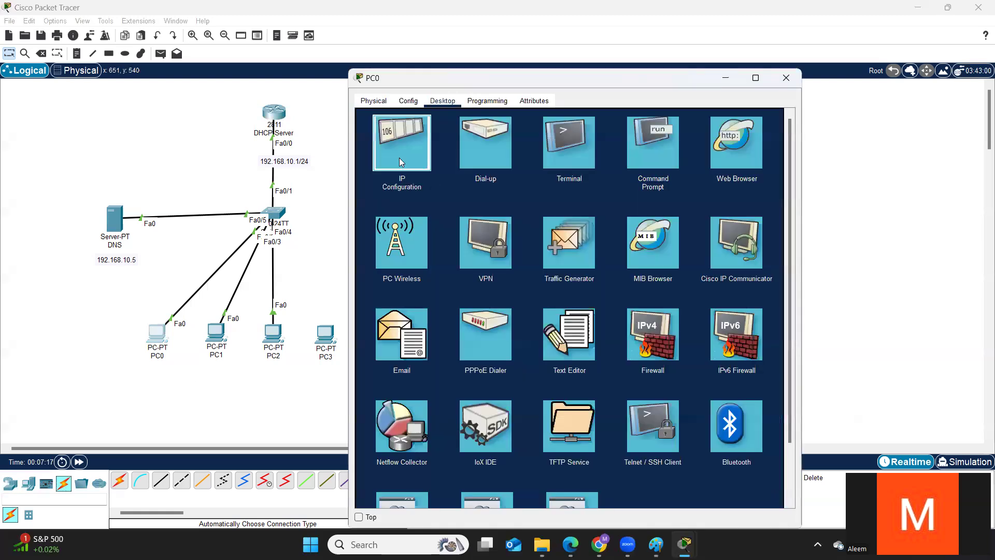
text(192.168)
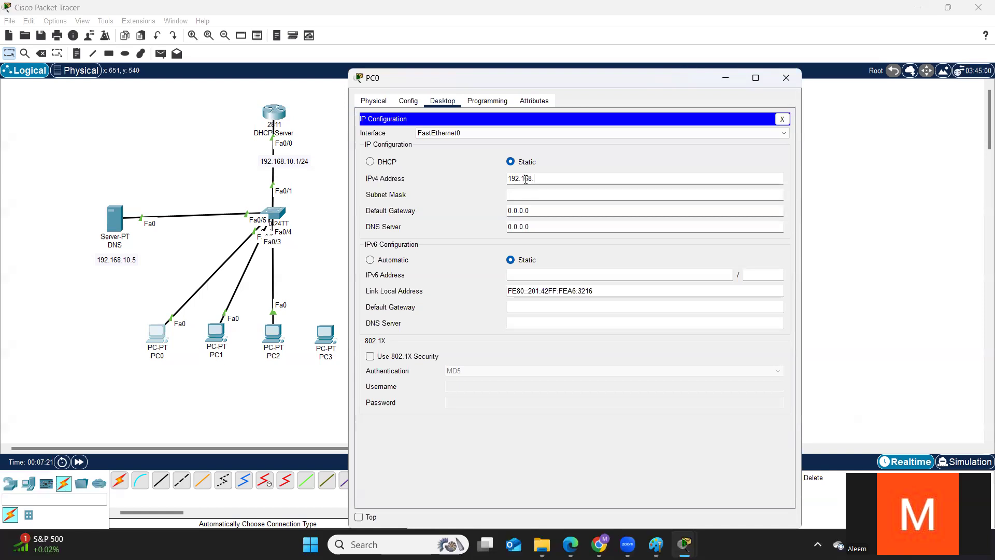
text(.10.1)
key(BackSpace)
key(BackSpace)
key(BackSpace)
key(BackSpace)
key(BackSpace)
key(BackSpace)
key(BackSpace)
key(BackSpace)
key(BackSpace)
key(BackSpace)
Switch PC0's IPv4 configuration from static to DHCP, and do the same for PC1
click(370, 162)
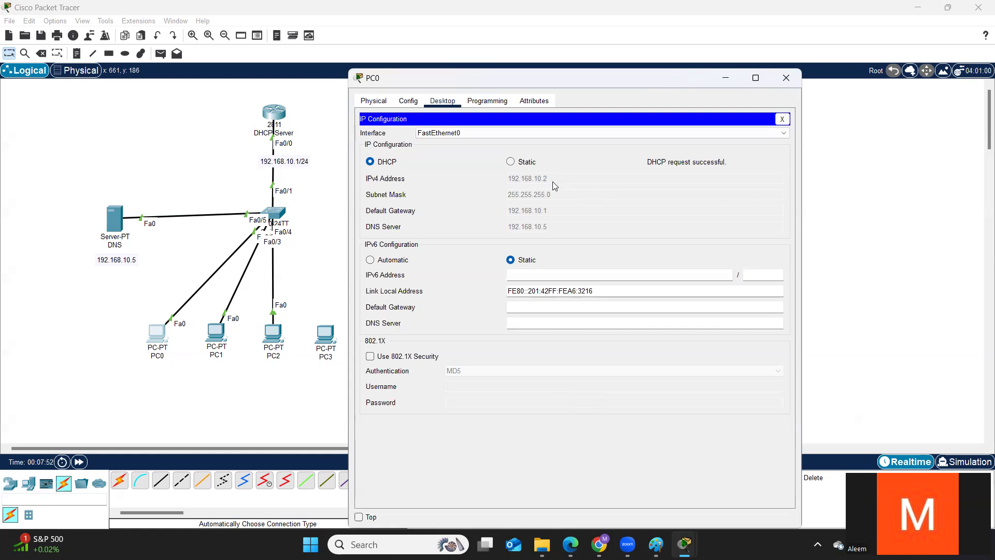
click(223, 337)
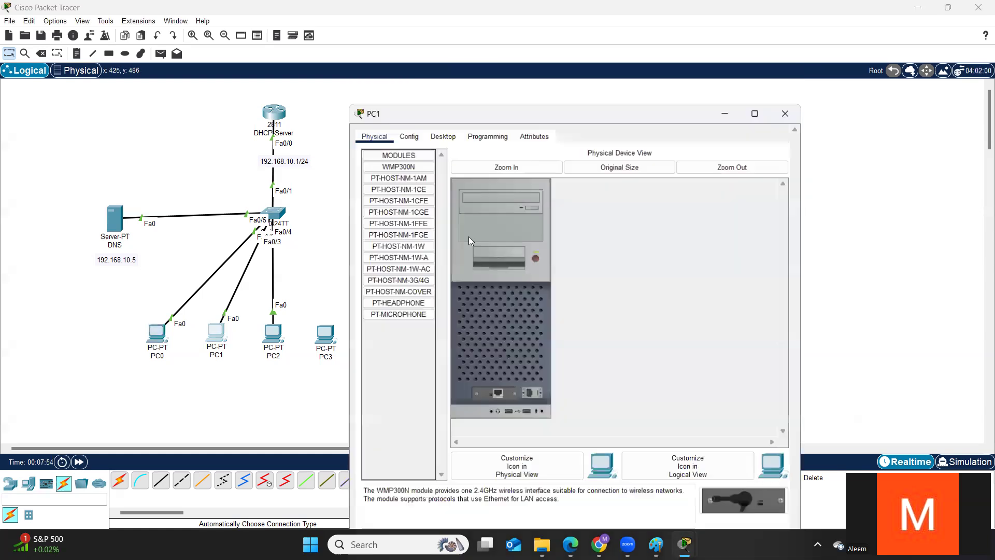
click(436, 102)
click(400, 148)
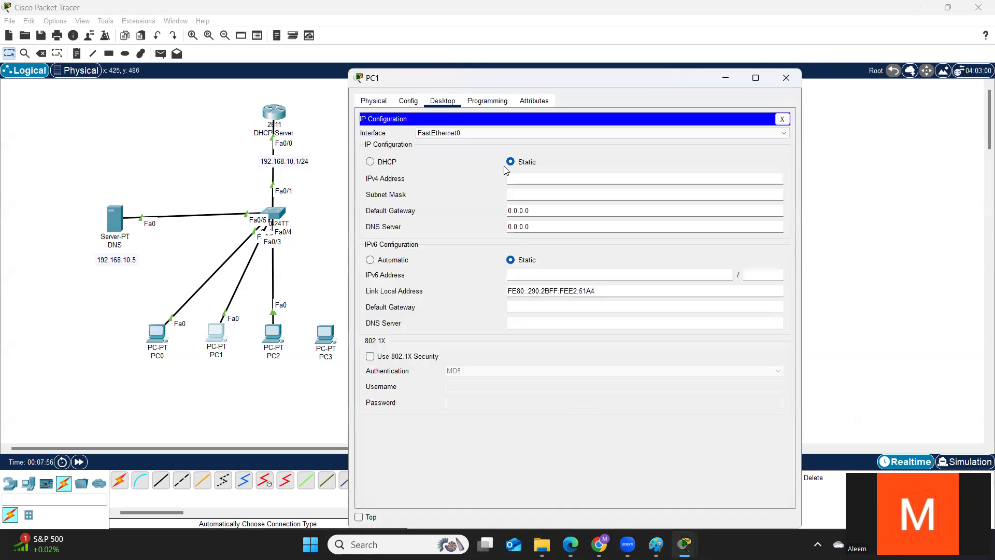
click(371, 162)
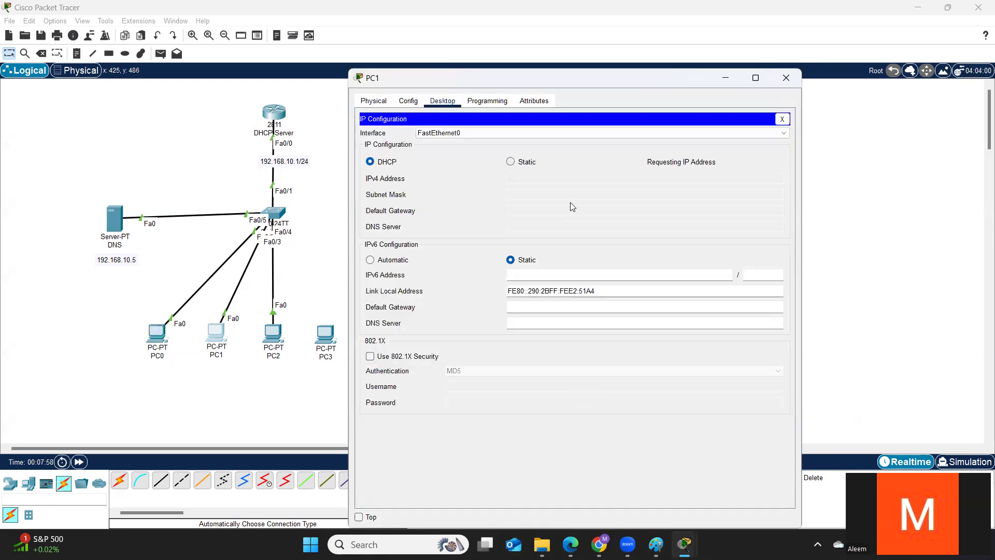
Set PC2 to obtain its IPv4 configuration through DHCP
click(304, 336)
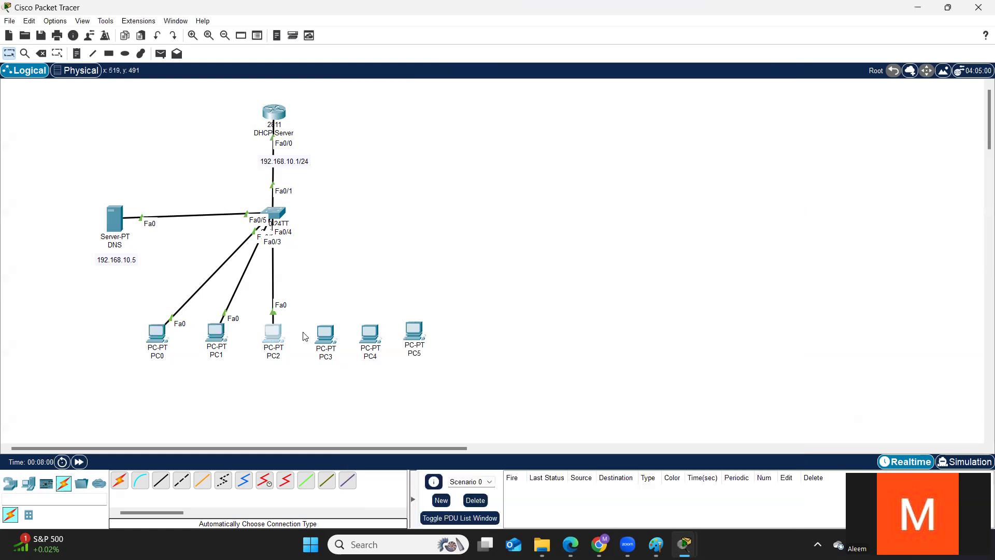
click(273, 334)
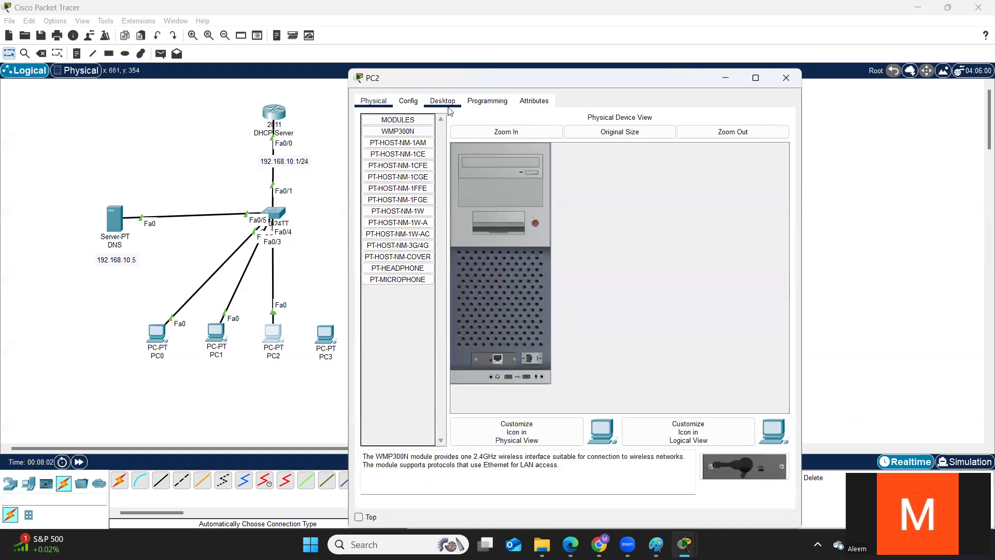
click(442, 101)
click(403, 186)
click(369, 162)
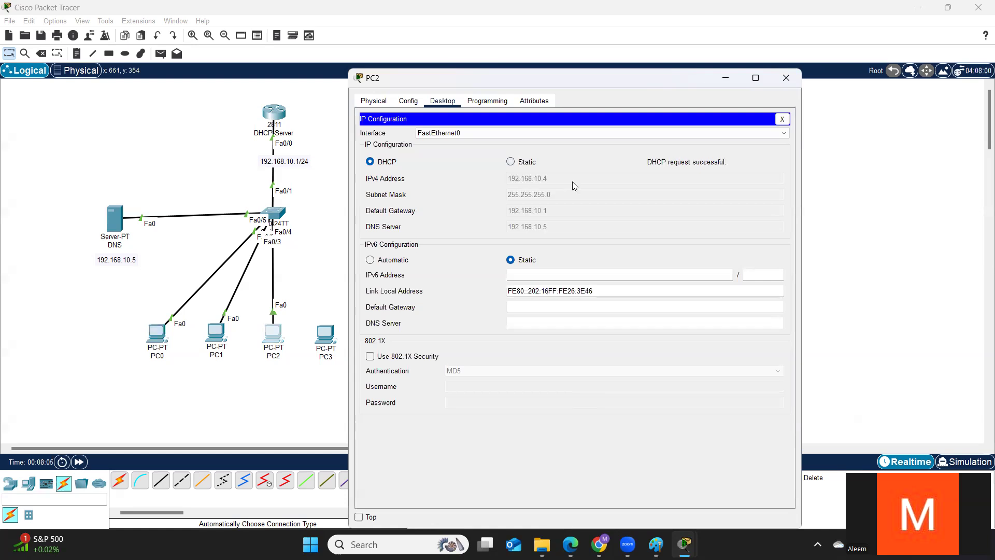
Connect PC3, PC4 and PC5 to the switch using automatically chosen connections
click(231, 411)
click(119, 480)
click(325, 334)
click(277, 215)
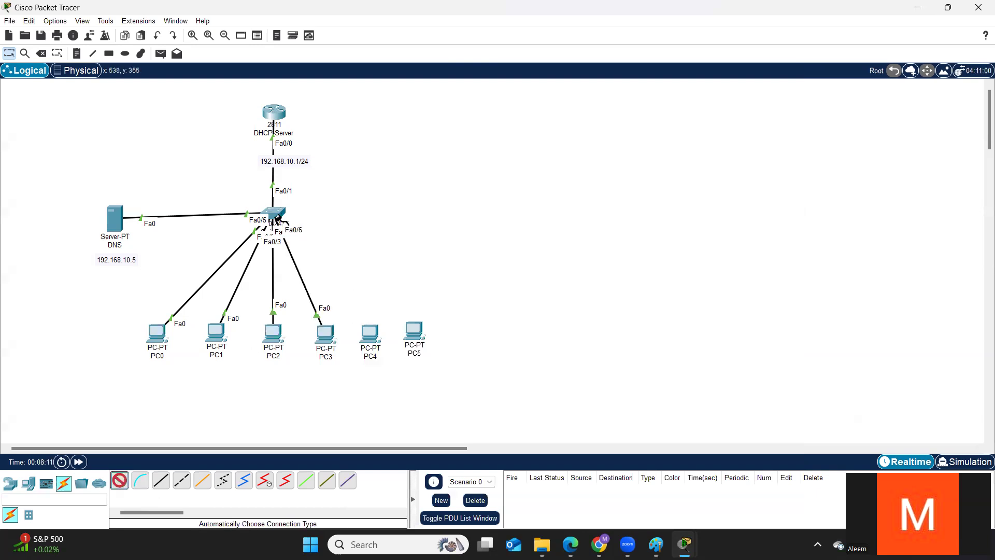
click(371, 332)
click(278, 213)
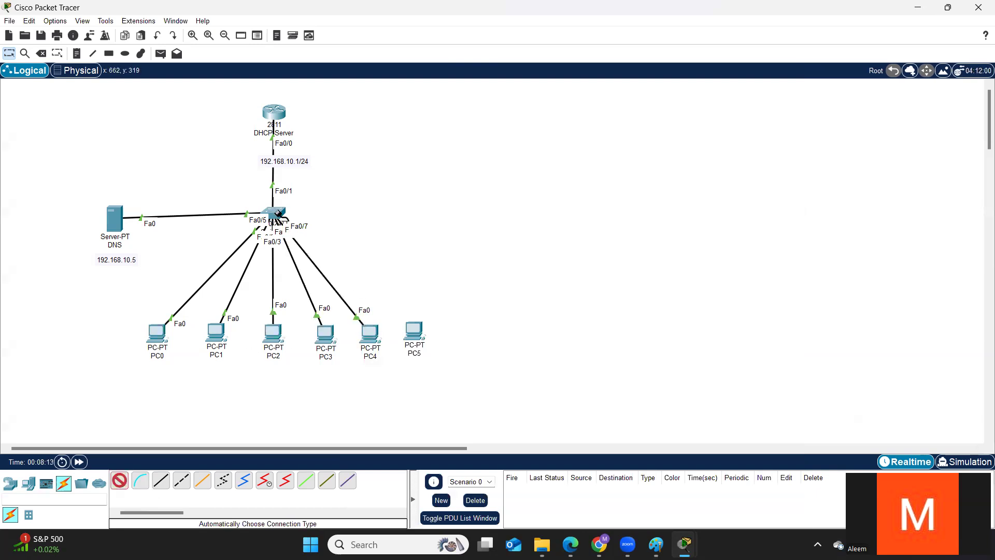
click(415, 329)
click(277, 214)
Stop cabling and reposition PC3 in the row of PCs between PC2 and PC4
click(6, 55)
drag(328, 337, 335, 296)
drag(444, 187, 320, 344)
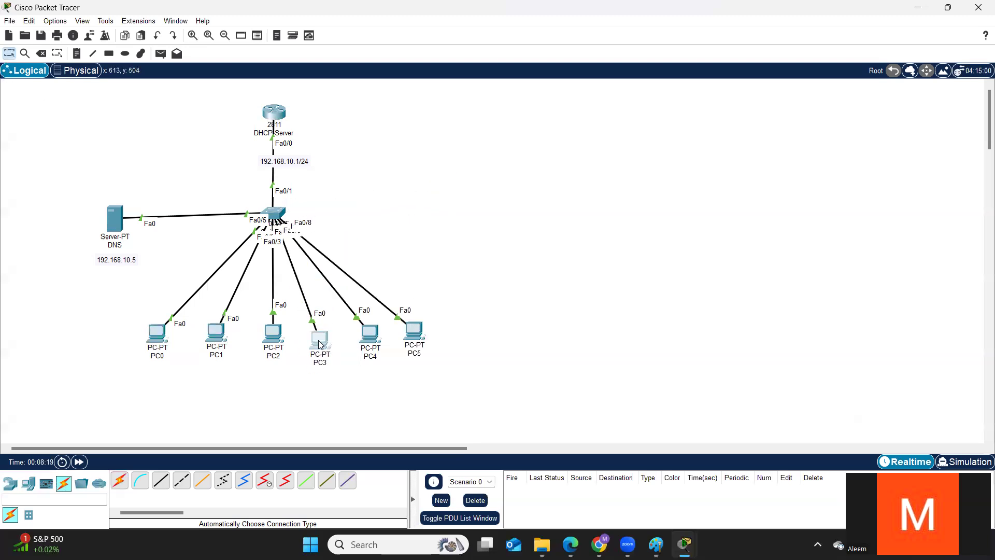
Set PC3 to request its IPv4 configuration through DHCP
click(320, 344)
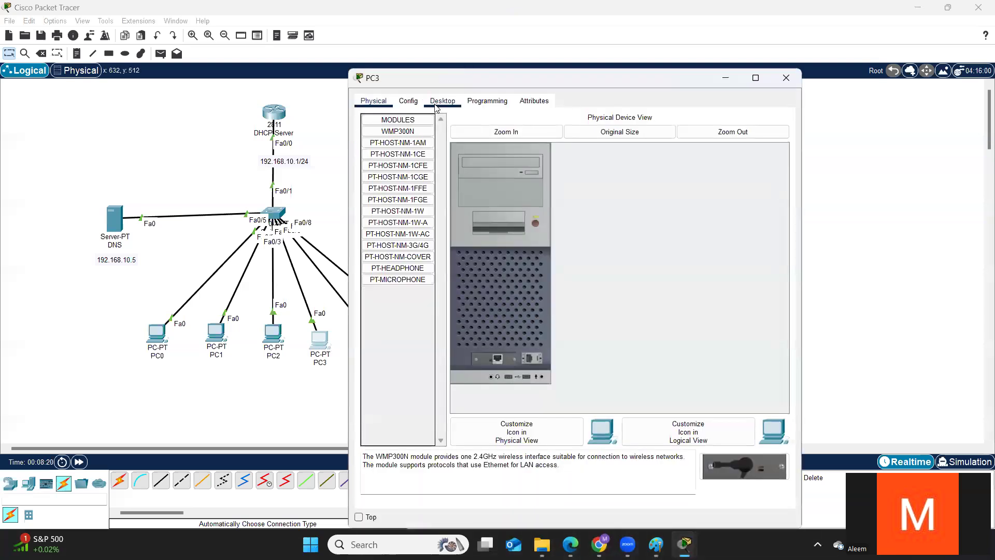
click(442, 101)
click(396, 165)
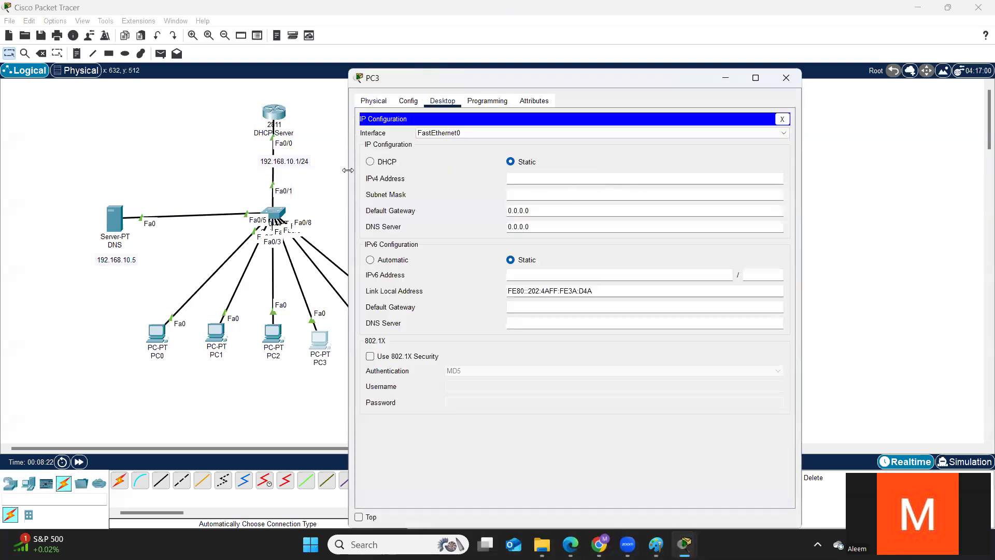
click(370, 162)
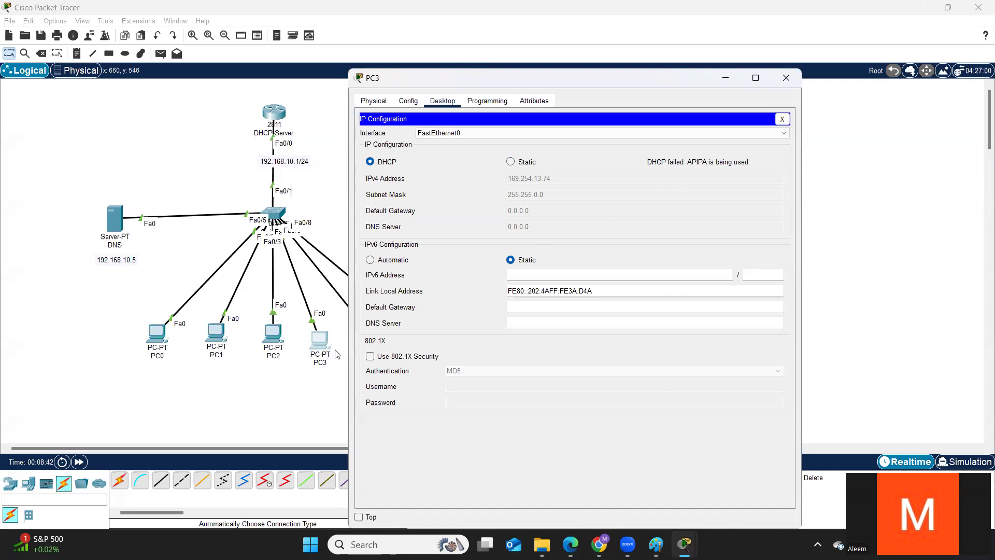
Set PC4 to obtain its IPv4 configuration through DHCP
click(320, 378)
click(371, 334)
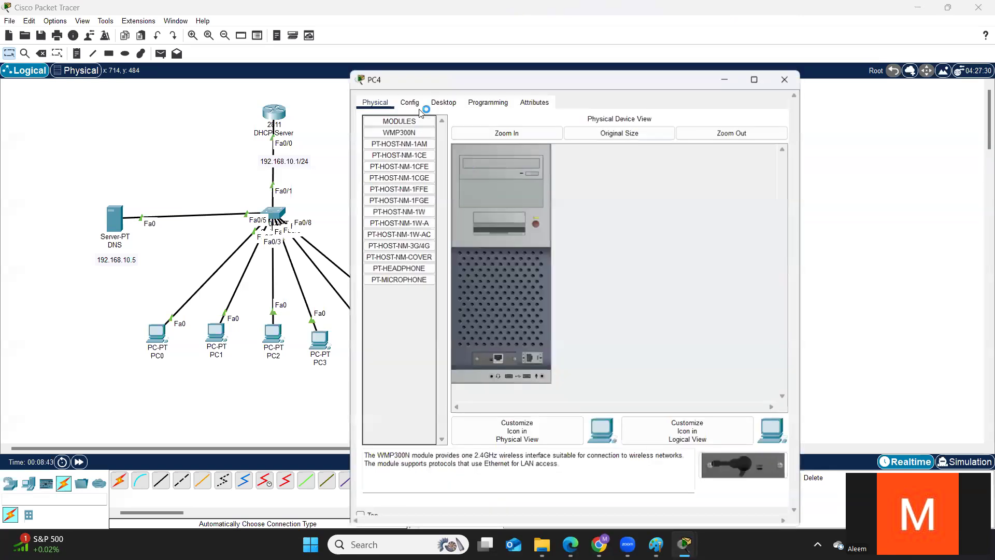
click(442, 102)
click(406, 164)
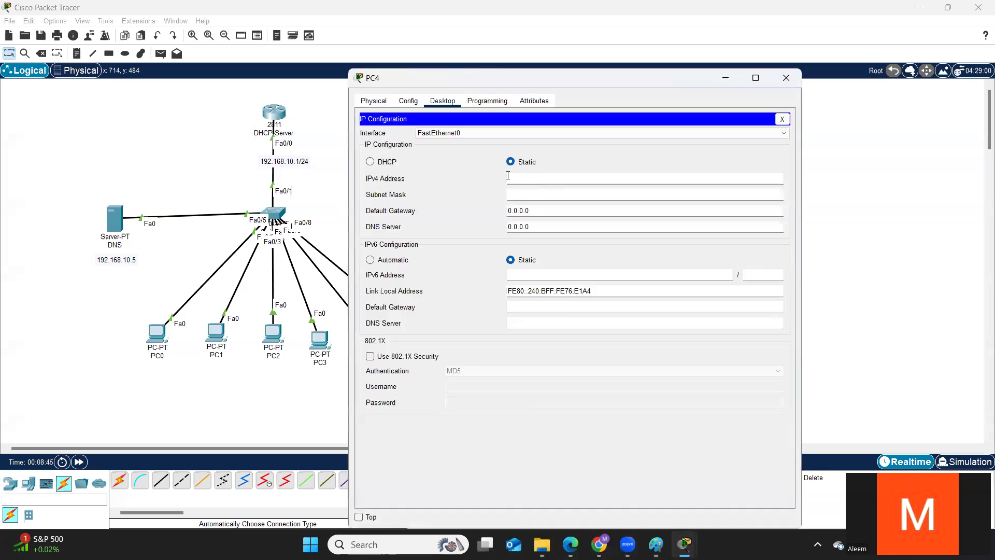
click(370, 162)
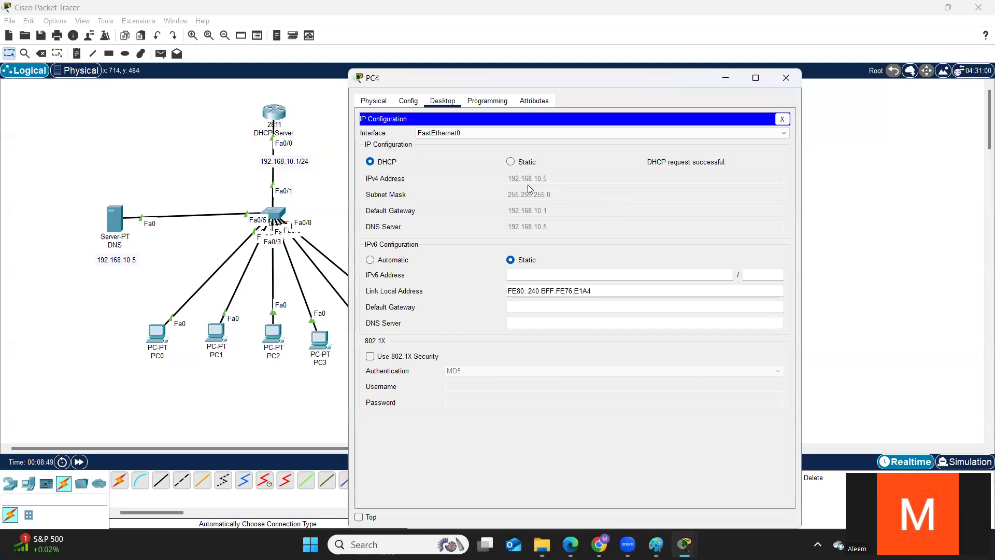
Nudge PC3 slightly toward PC4 and repeat its DHCP request by switching its IPv4 configuration to Static and back to DHCP
click(319, 339)
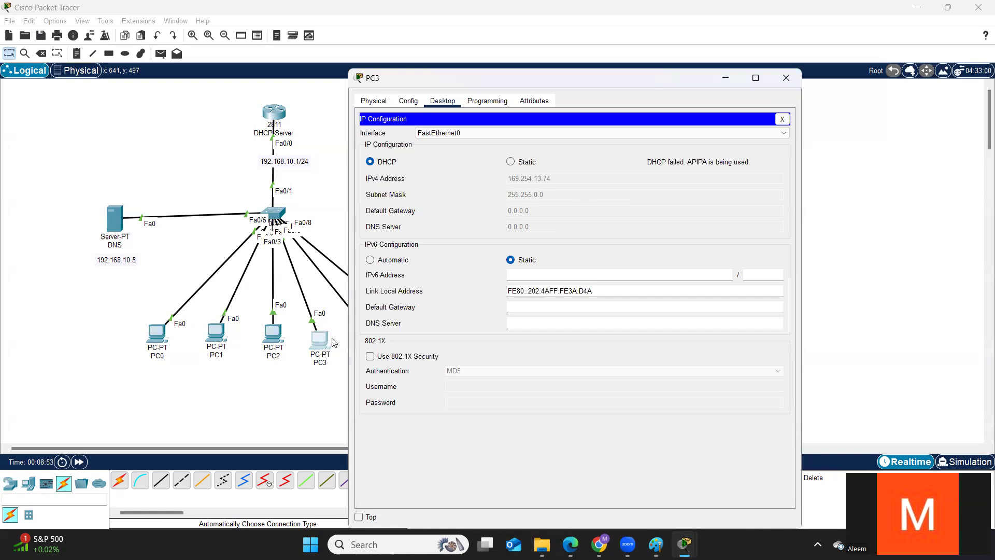
click(330, 317)
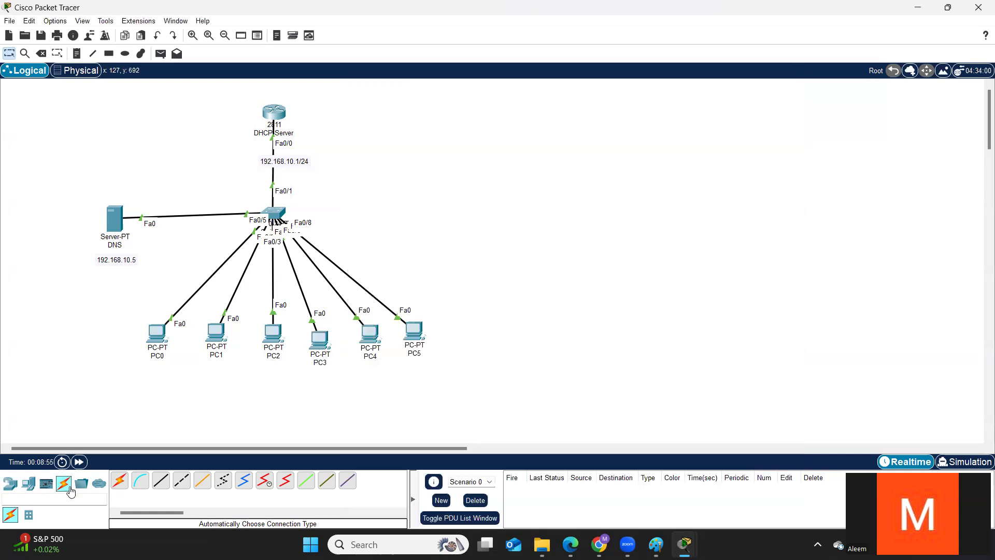
mouse_move(317, 344)
mouse_down()
mouse_move(500, 151)
mouse_move(329, 342)
mouse_up()
click(327, 341)
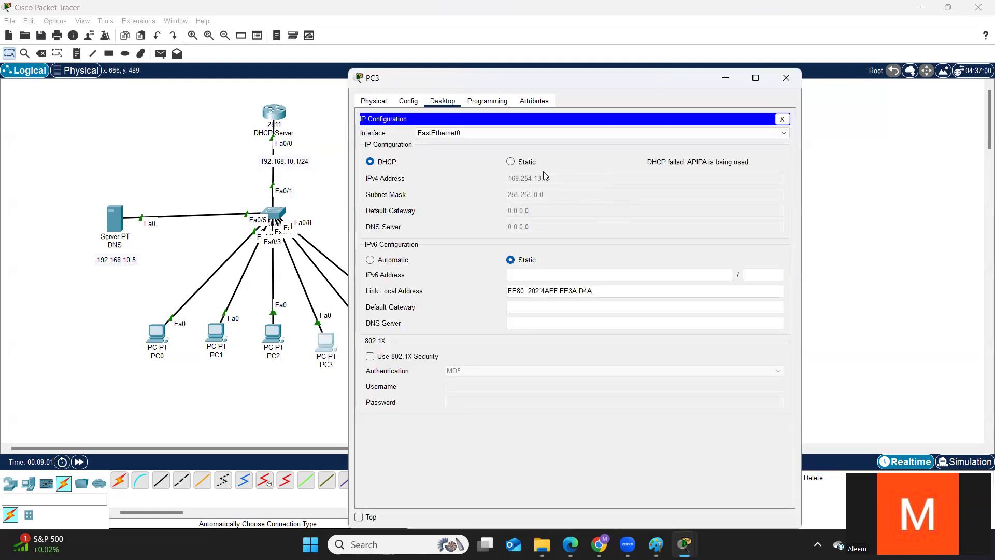
click(510, 161)
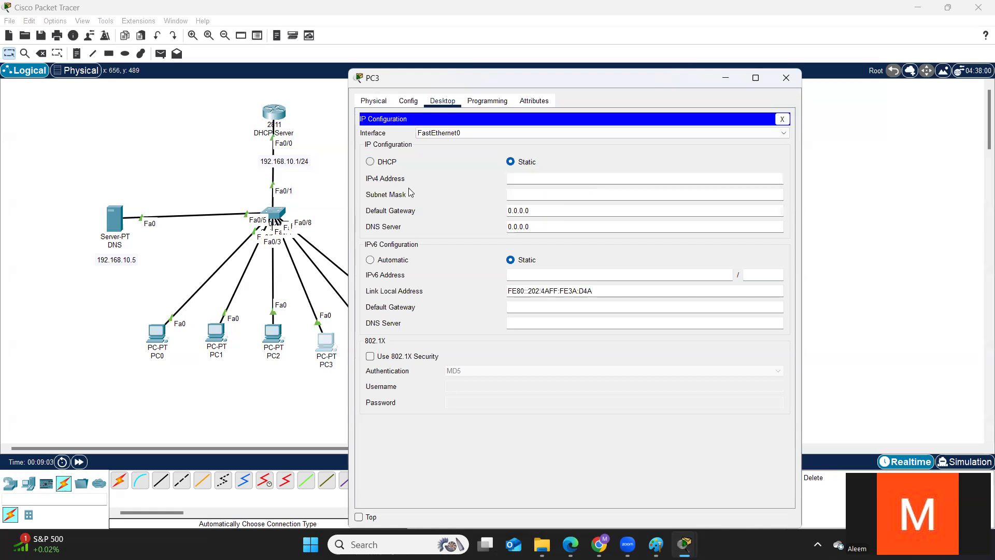
click(370, 161)
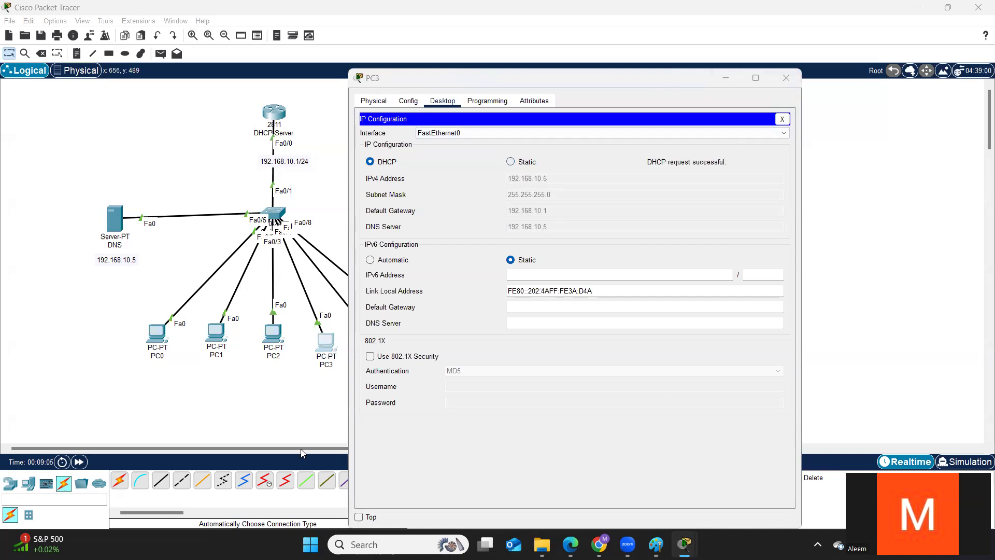
Add PC6, connect it to the switch with an automatically chosen connection, and move it up to the right of the switch
click(300, 449)
drag(29, 483, 490, 315)
click(119, 480)
click(271, 213)
click(491, 316)
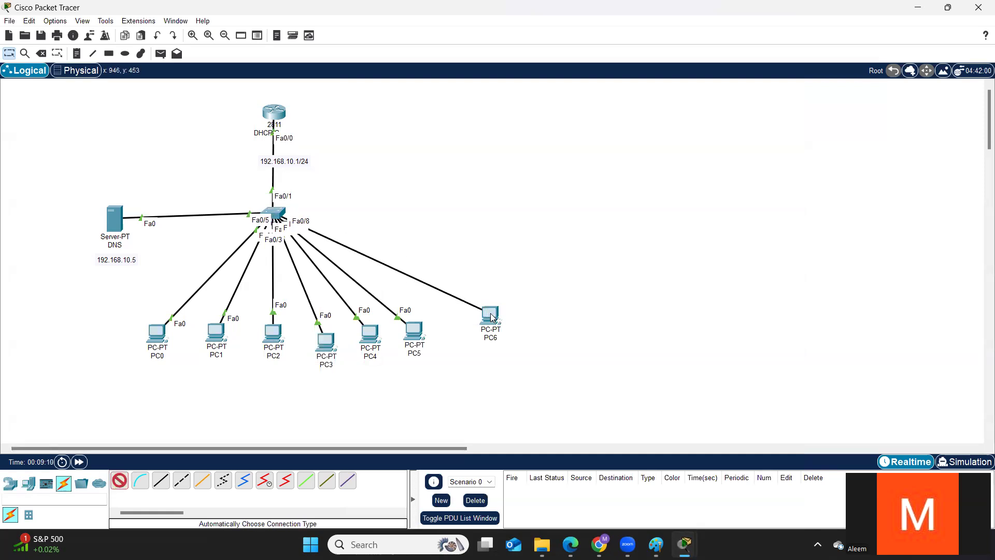
drag(491, 315, 525, 174)
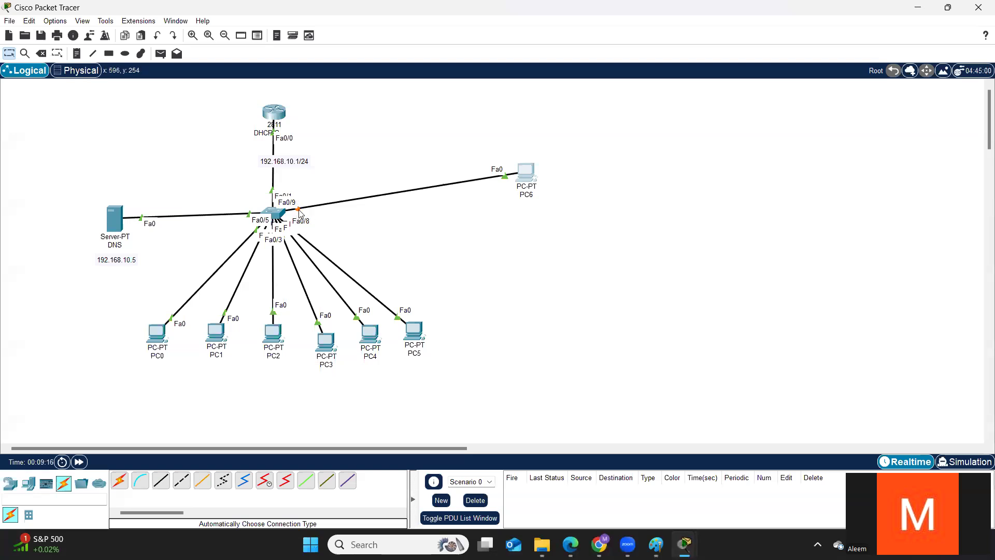
Set PC6 to request its IPv4 configuration through DHCP, then minimize its window
click(521, 176)
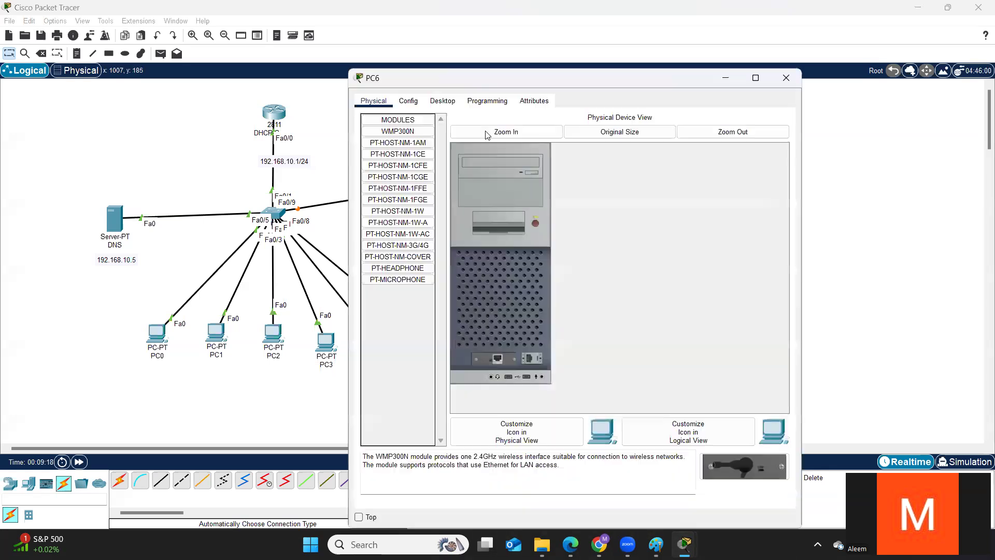
click(442, 101)
click(429, 179)
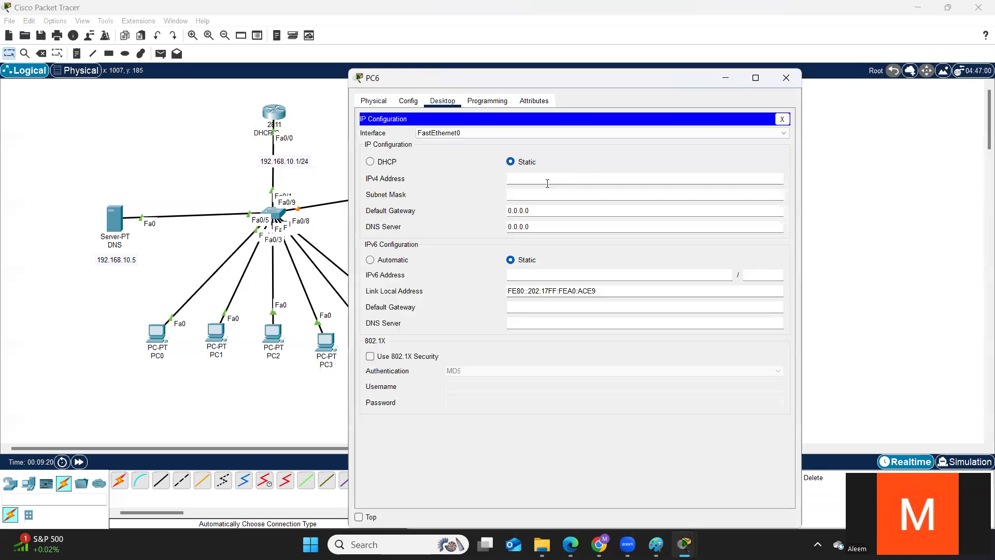
click(371, 161)
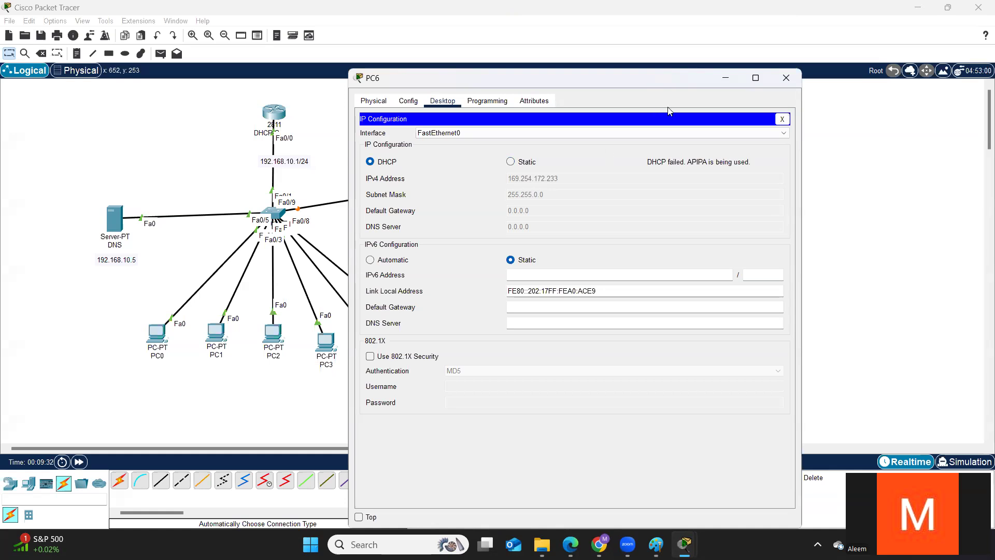
click(726, 78)
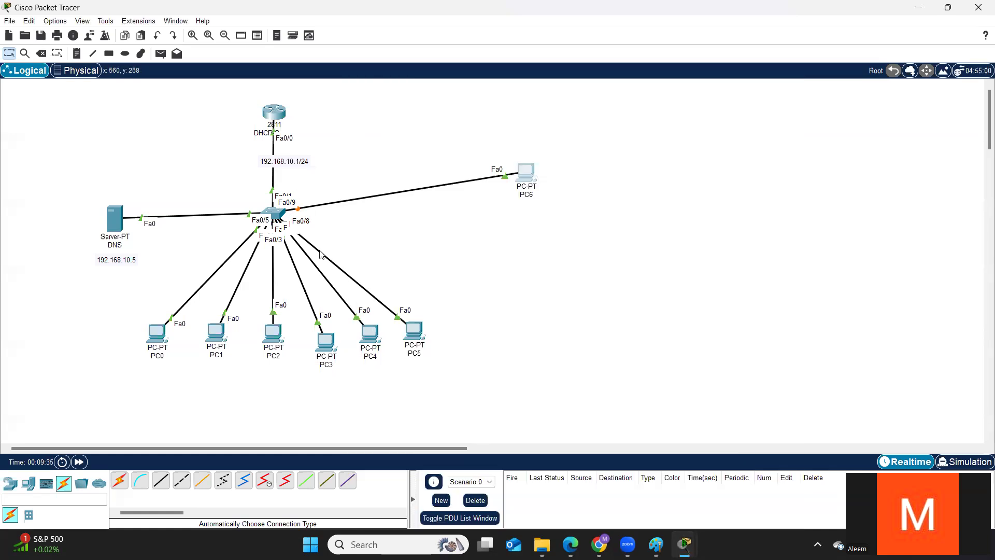
Renew PC3's DHCP address by toggling its IPv4 configuration to Static and back, and review PC4's IP configuration
click(325, 342)
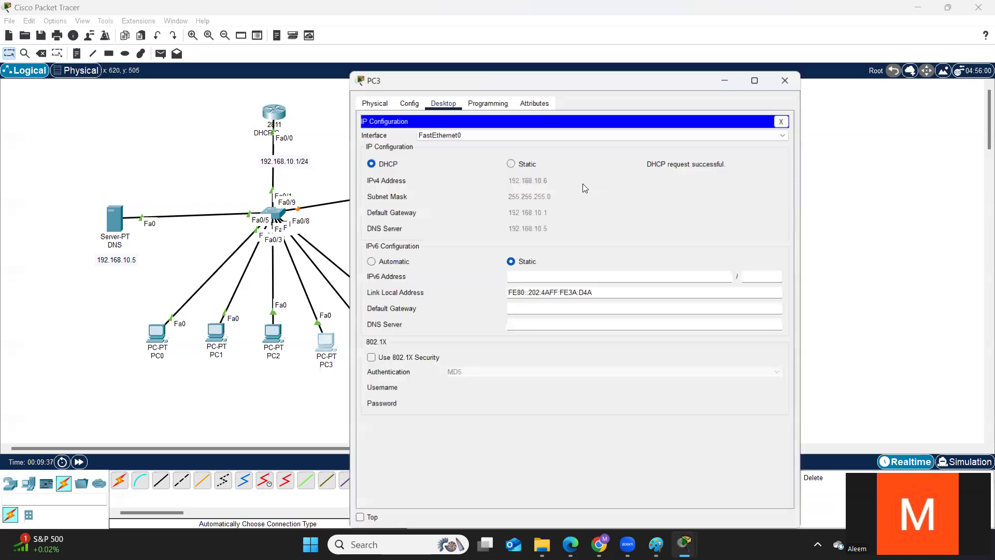
click(510, 162)
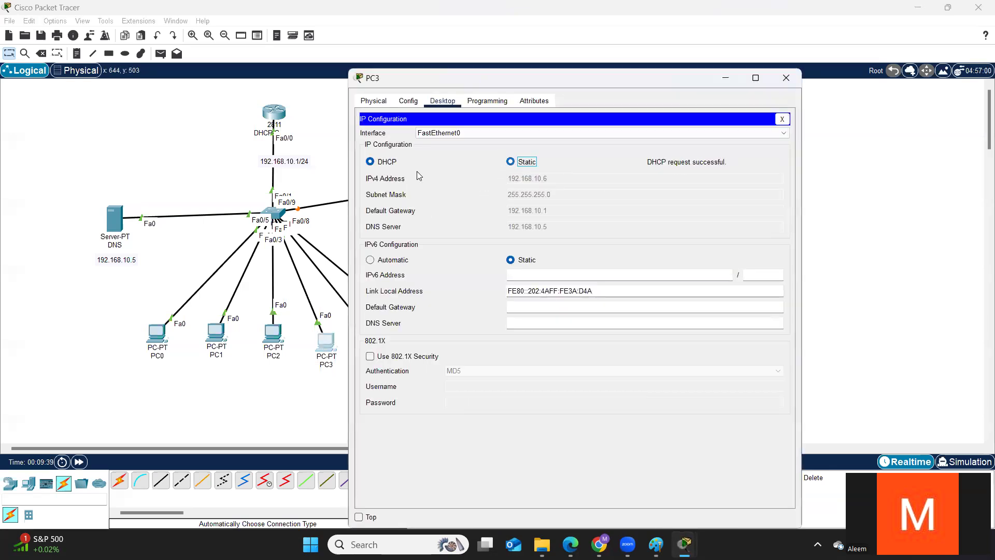
click(370, 162)
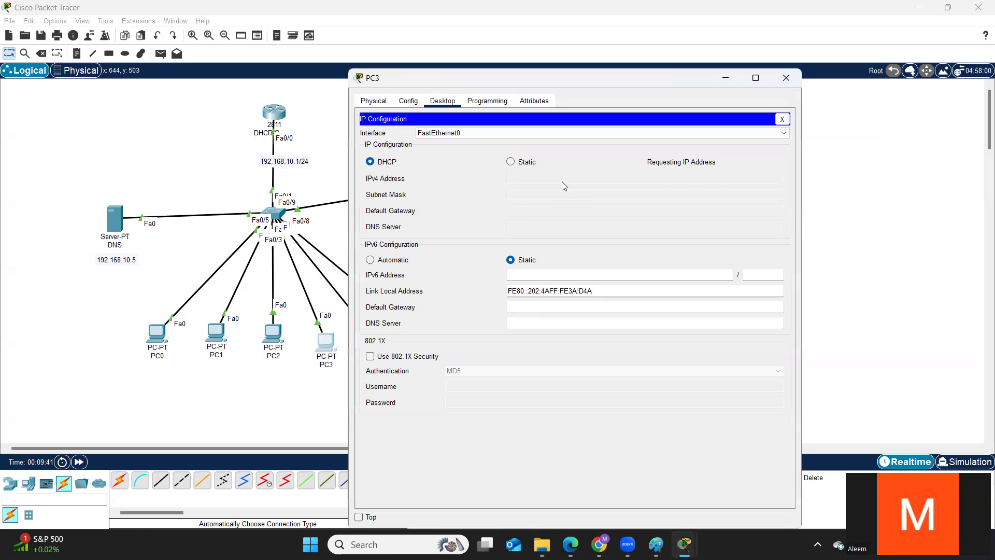
click(785, 78)
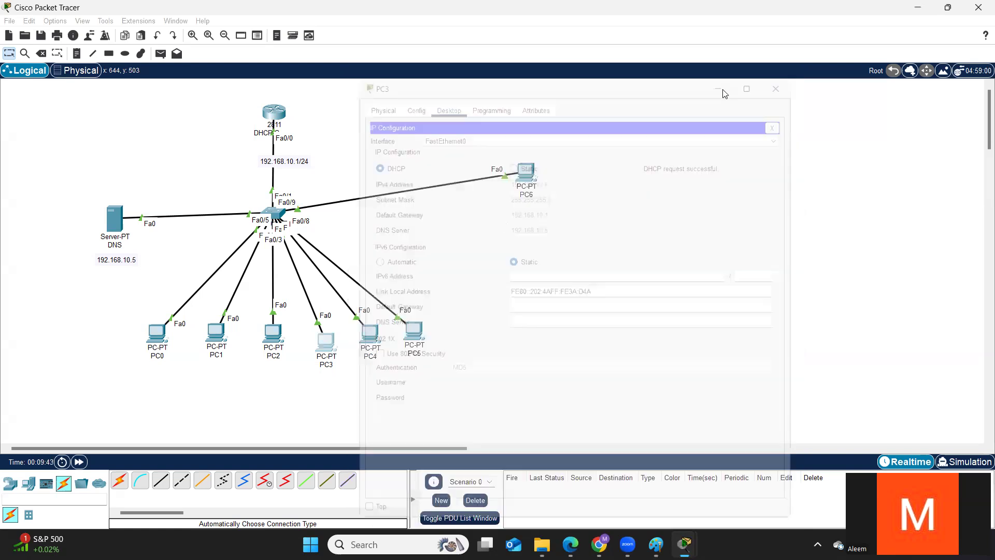
click(372, 337)
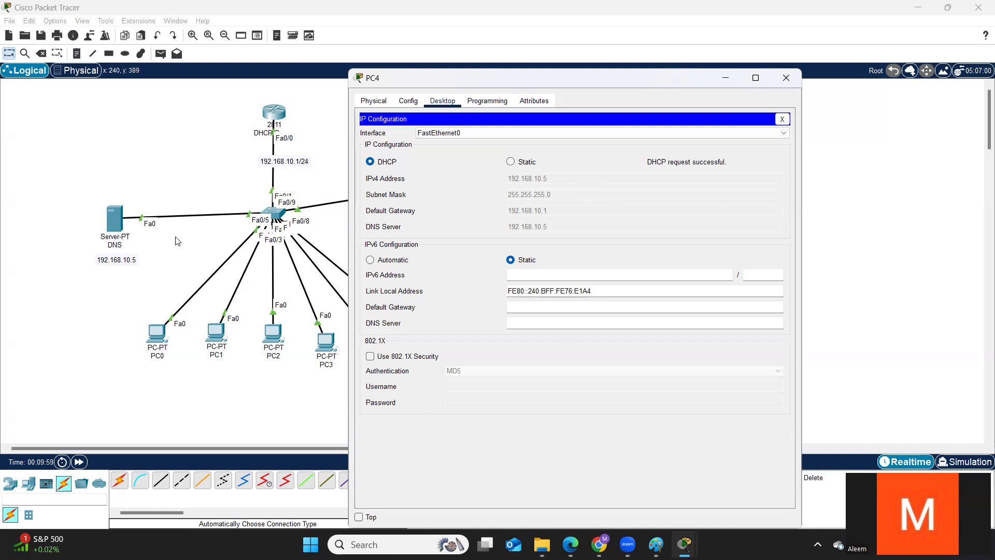
Enter global configuration mode on the DHCP-Server router with conf t and list the options of the ip dhcp command
click(209, 127)
click(265, 119)
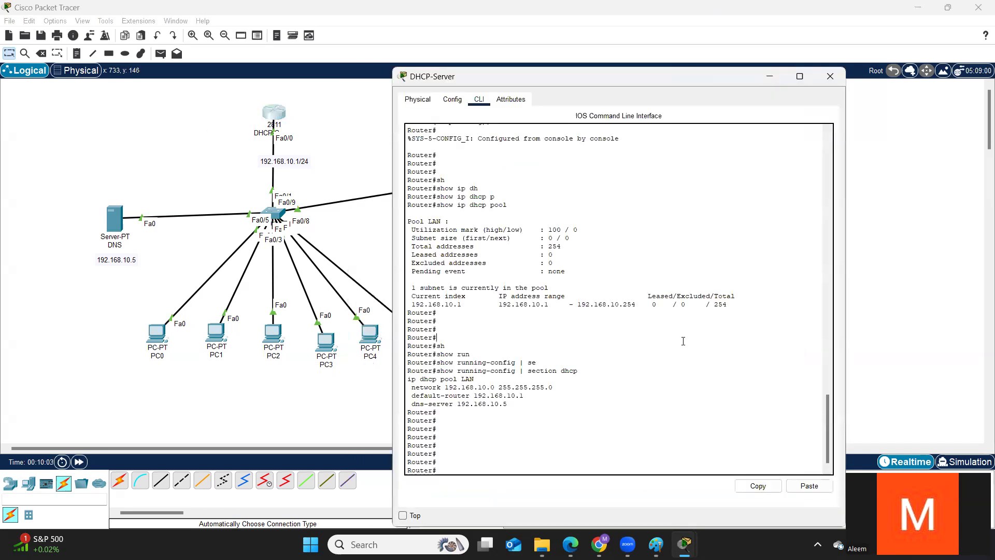
key(Return)
key(Return)
key(Return)
text(conf t)
key(Return)
key(Return)
text(ip dh)
key(Tab)
text(?)
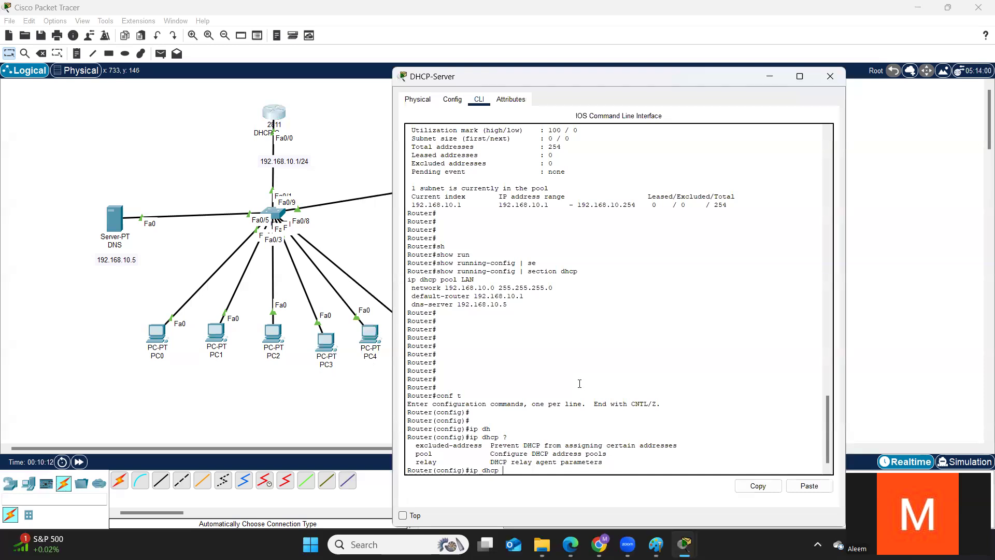
Exclude the addresses 192.168.10.1 to 192.168.10.9 from DHCP assignment with ip dhcp excluded-address and highlight that range
text(e)
key(Tab)
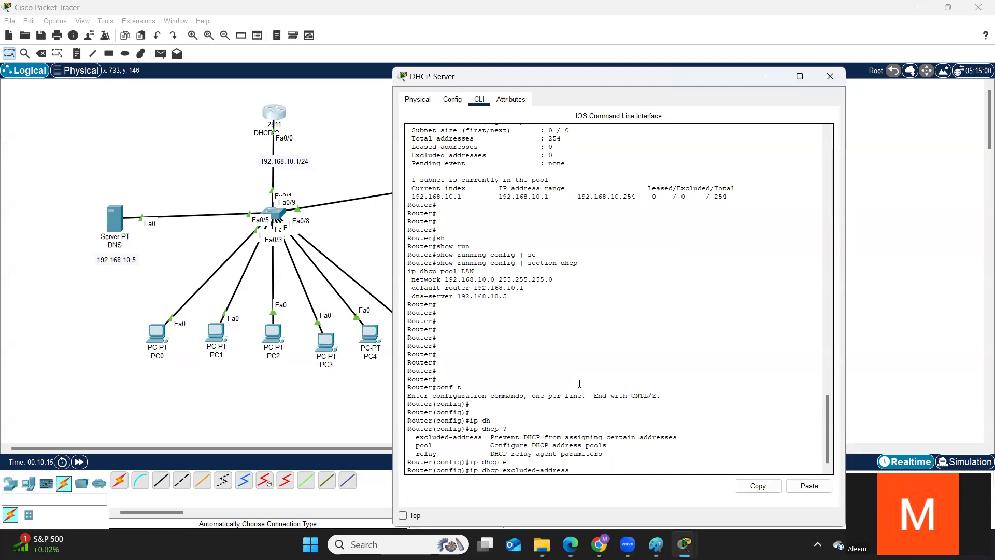
text(?)
text(192.168.1)
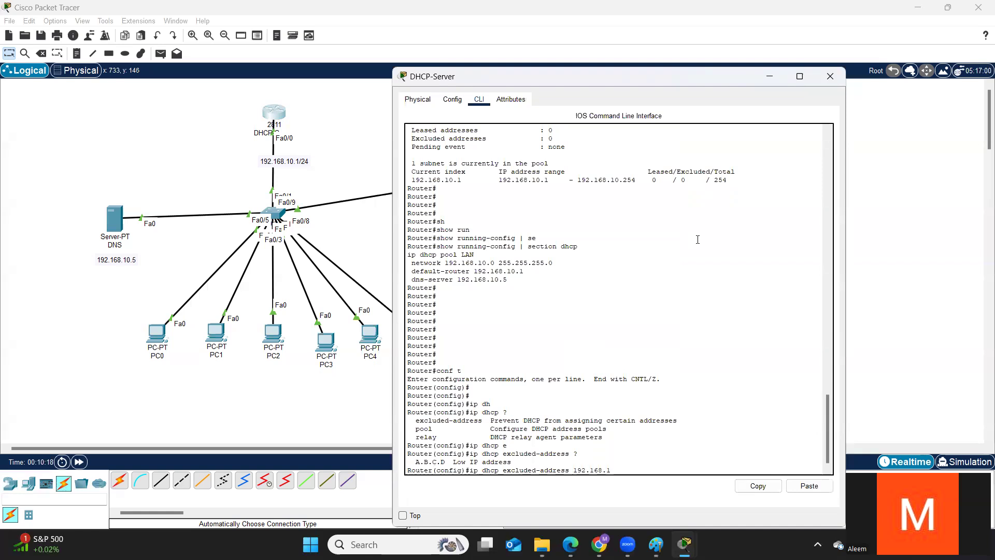
text(0.1 ?)
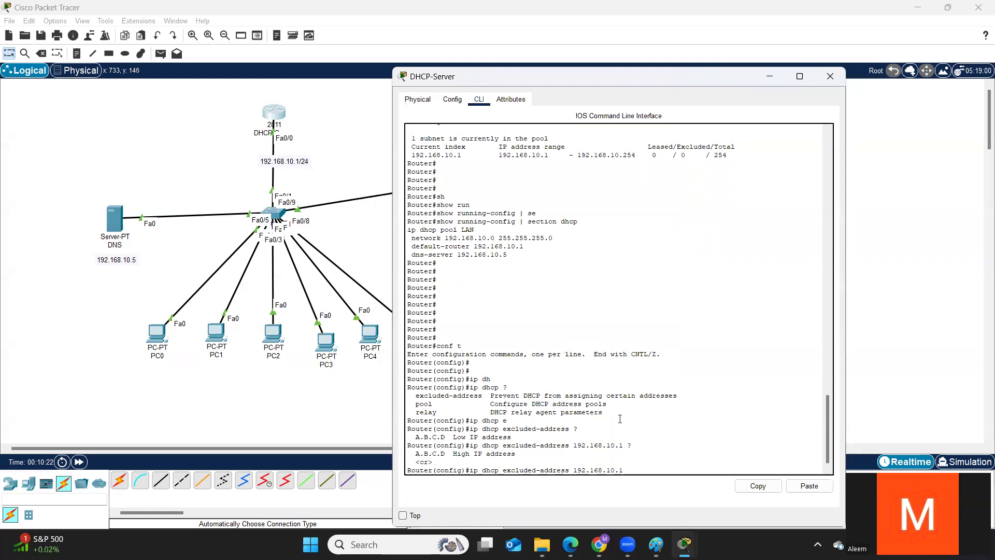
text(192.1)
key(Return)
key(Return)
key(Return)
key(Return)
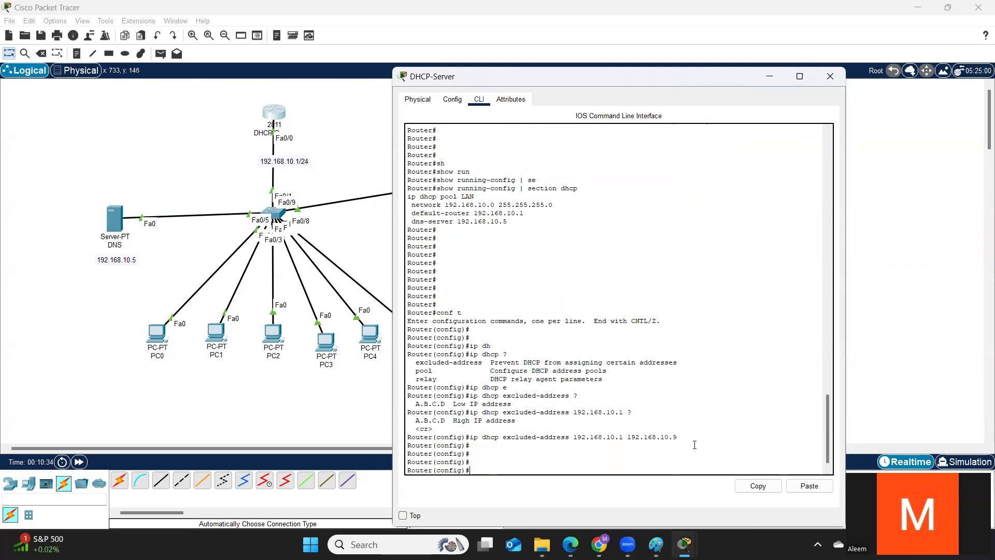
drag(683, 436, 575, 438)
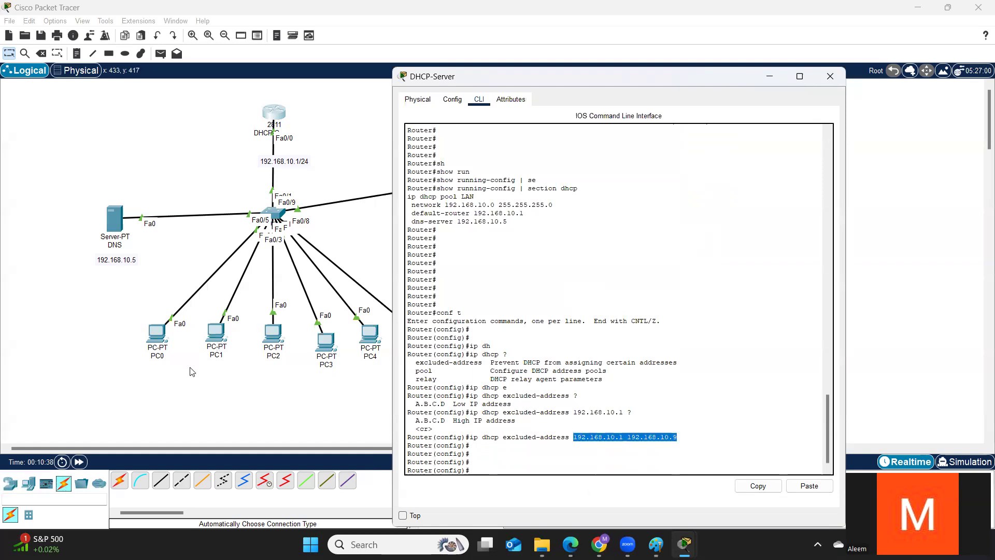
Renew PC0's DHCP address by switching its IPv4 configuration to Static and back to DHCP
click(158, 344)
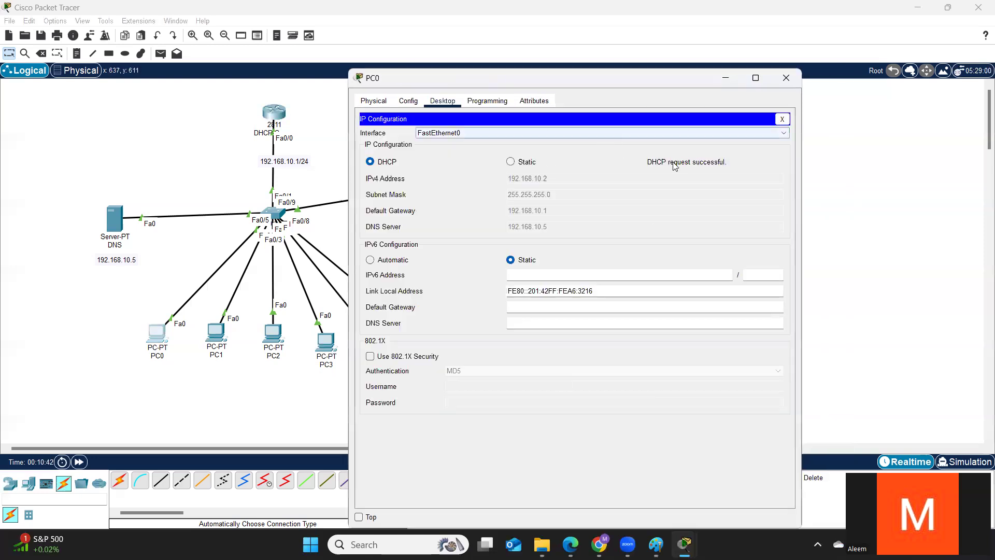
click(782, 119)
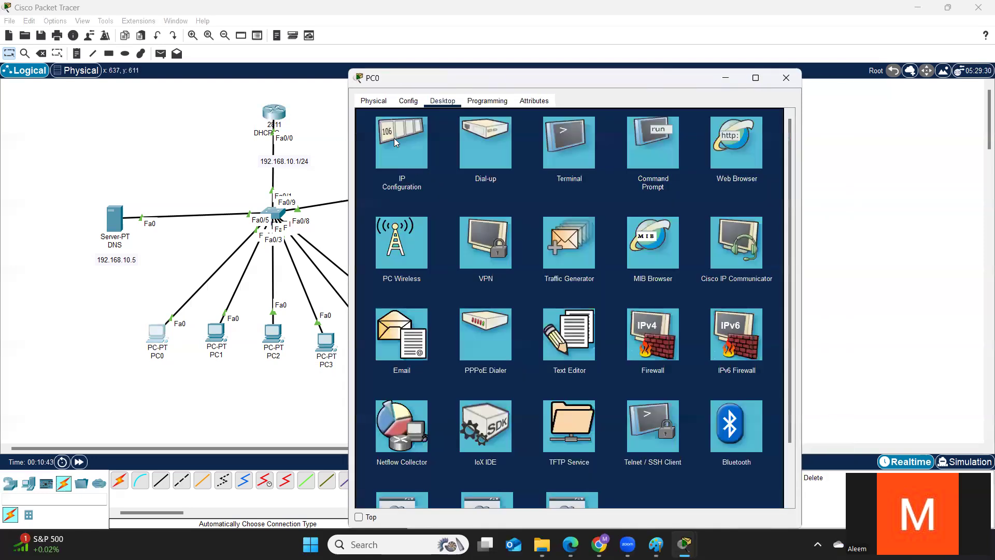
click(399, 149)
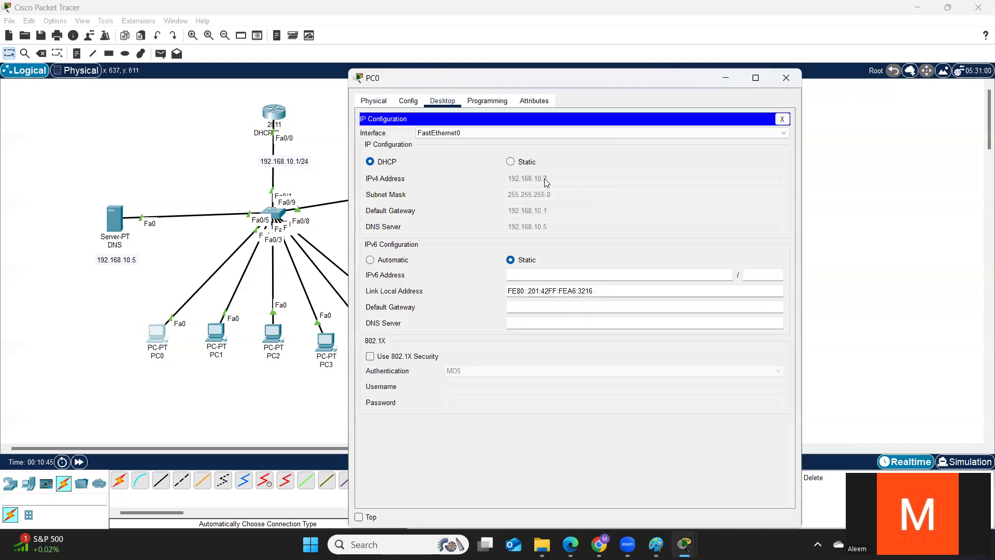
click(510, 161)
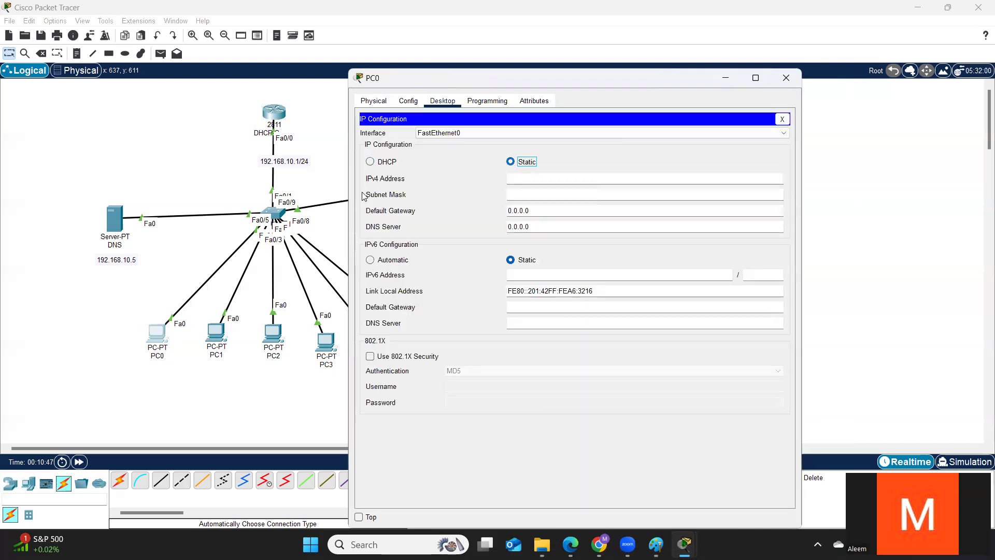
click(370, 161)
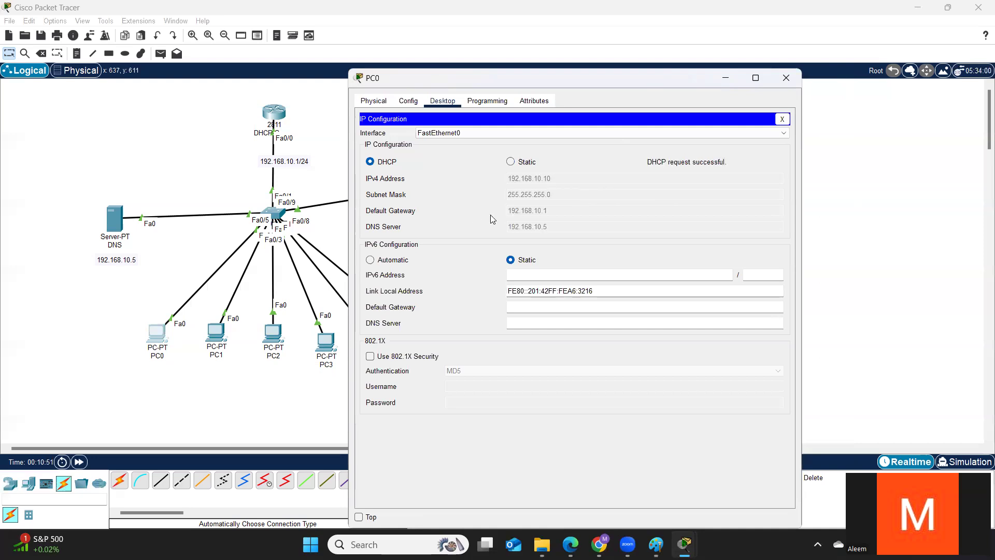
Renew PC1's DHCP address by switching its IPv4 configuration to Static and back to DHCP
click(218, 335)
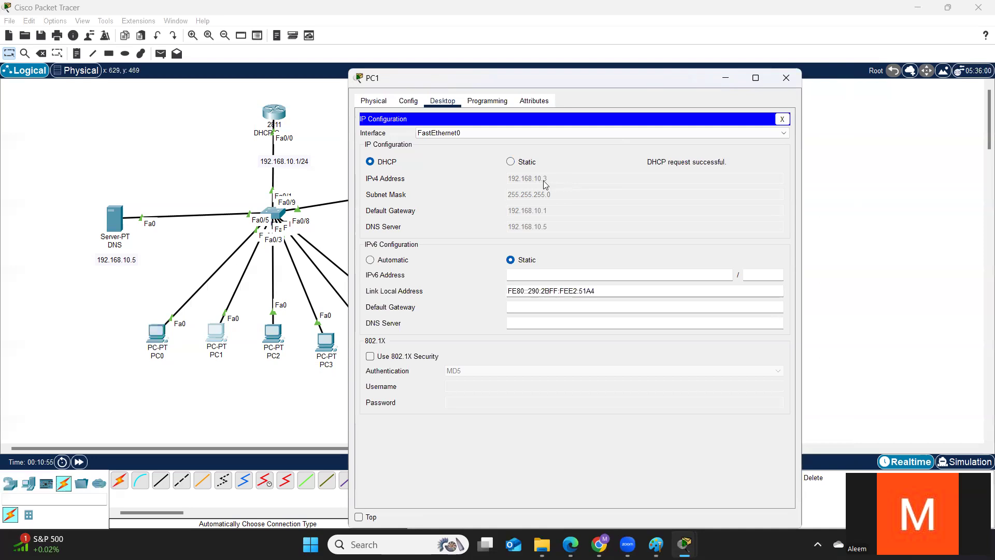
click(511, 162)
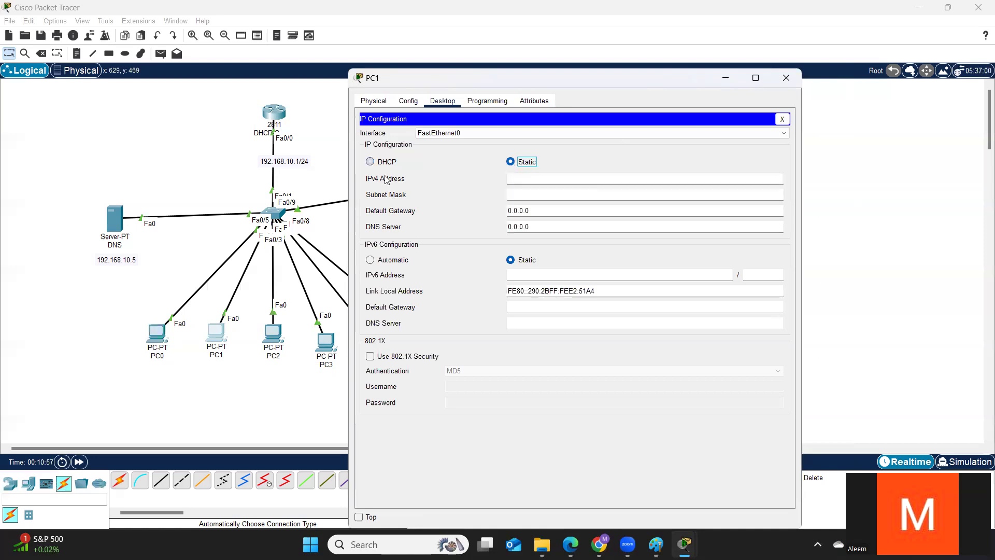
click(371, 162)
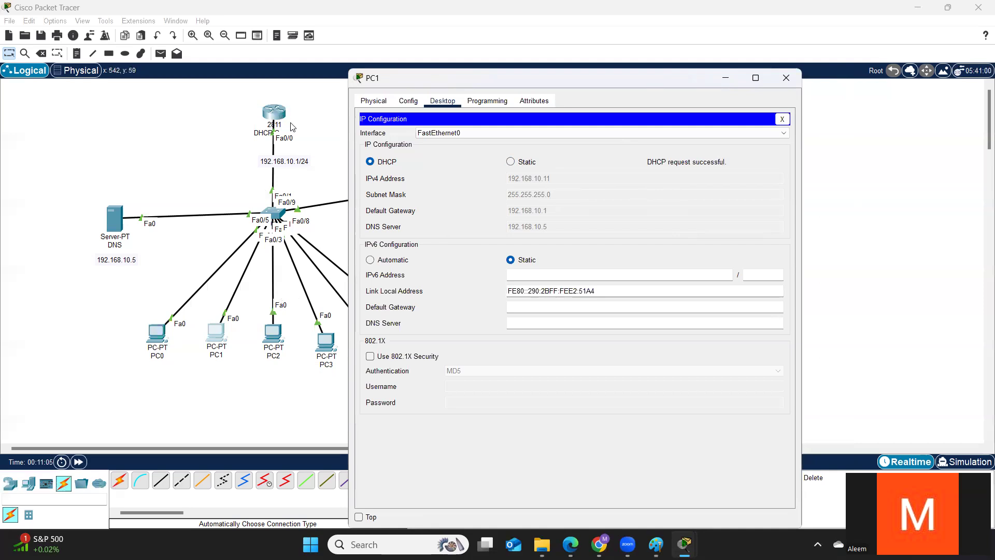
Leave global configuration mode on the DHCP-Server router and return to the privileged prompt
click(279, 113)
key(Return)
key(Return)
key(ctrl+z)
key(Return)
key(Return)
key(Return)
key(Return)
Display the router's DHCP pool details with show ip dhcp pool and highlight the Excluded addresses line
text(sh)
key(Tab)
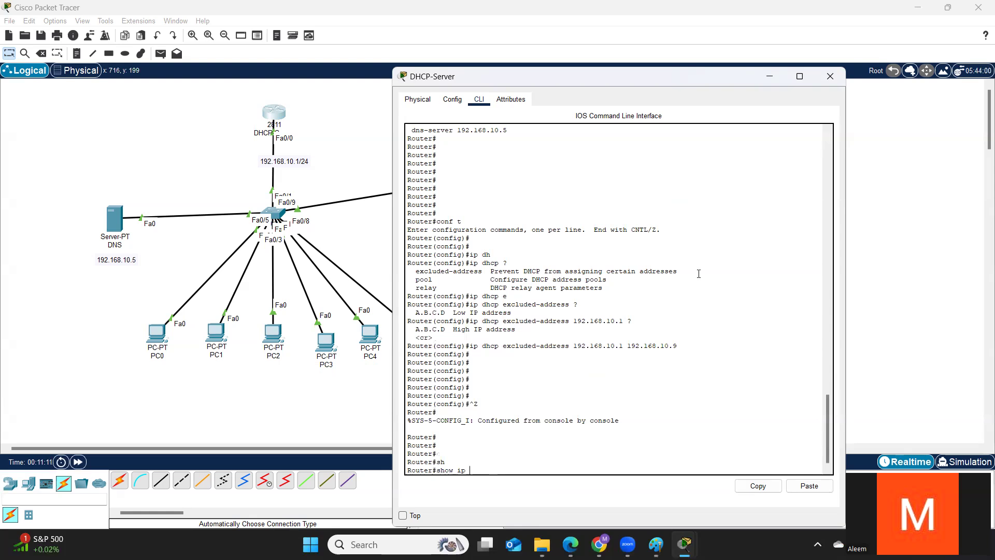
text(d)
key(Tab)
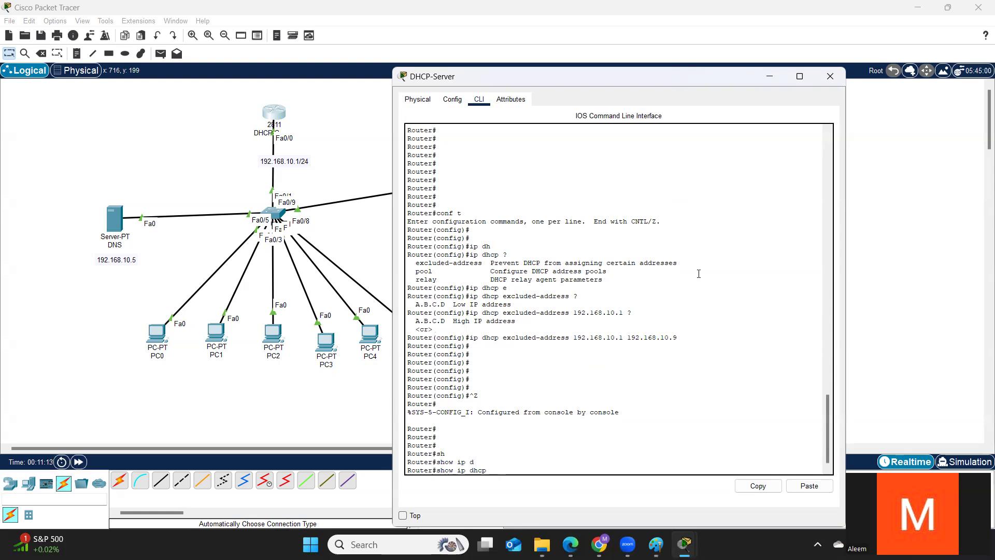
text(p)
key(Tab)
key(Return)
key(Return)
key(Return)
key(Return)
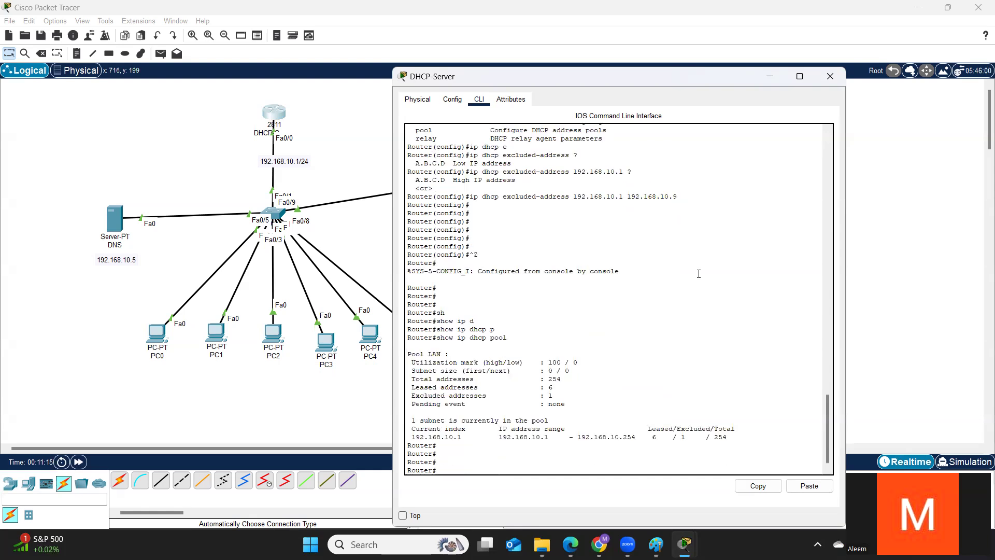
mouse_move(412, 387)
mouse_down()
mouse_move(560, 381)
mouse_move(548, 395)
mouse_move(408, 396)
mouse_up()
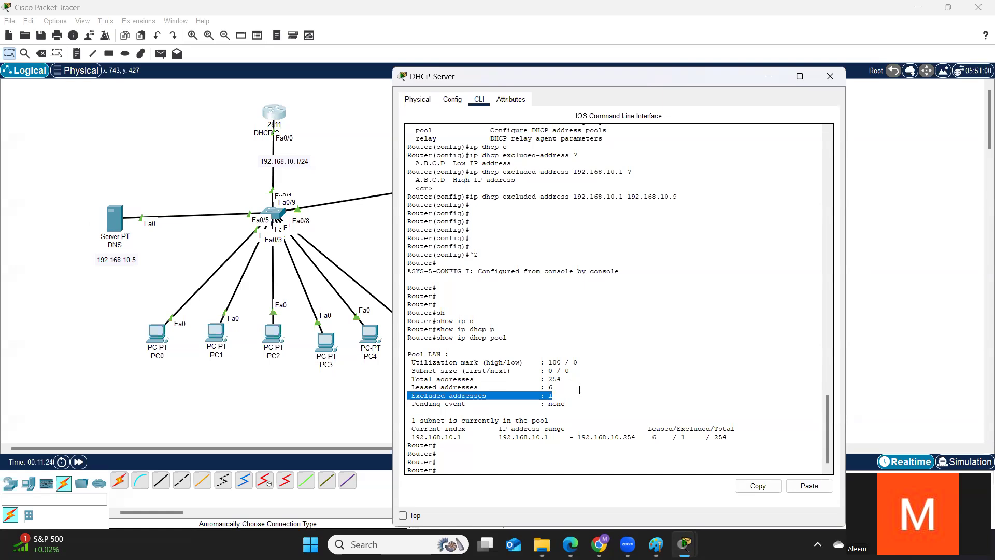
drag(558, 395, 413, 395)
Check the IPv4 configuration of PC3 and then of PC2
click(327, 349)
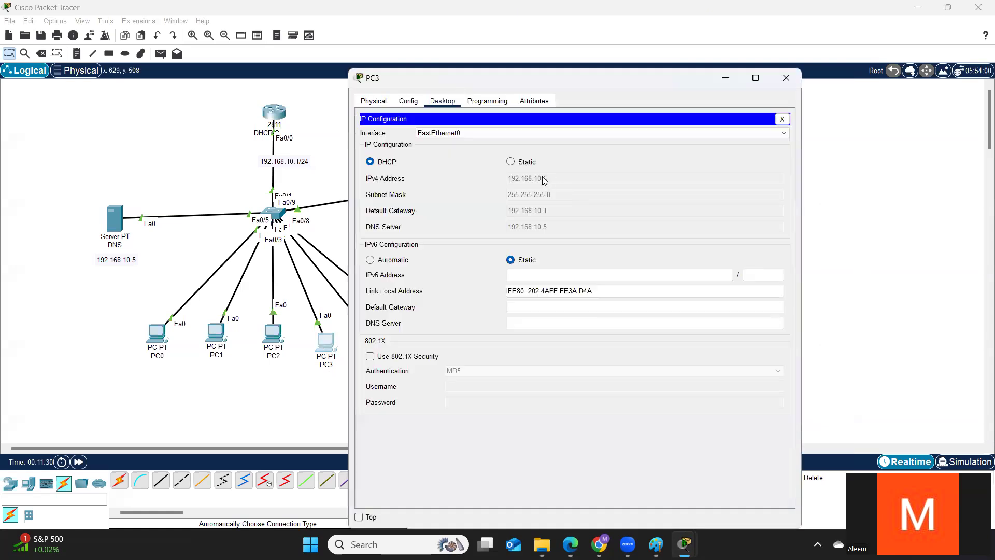
click(278, 339)
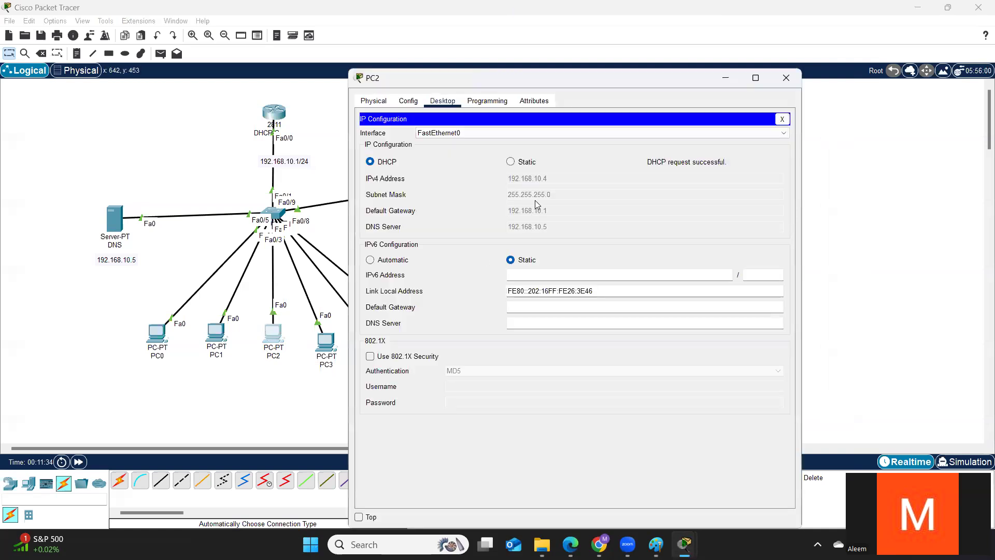
click(290, 388)
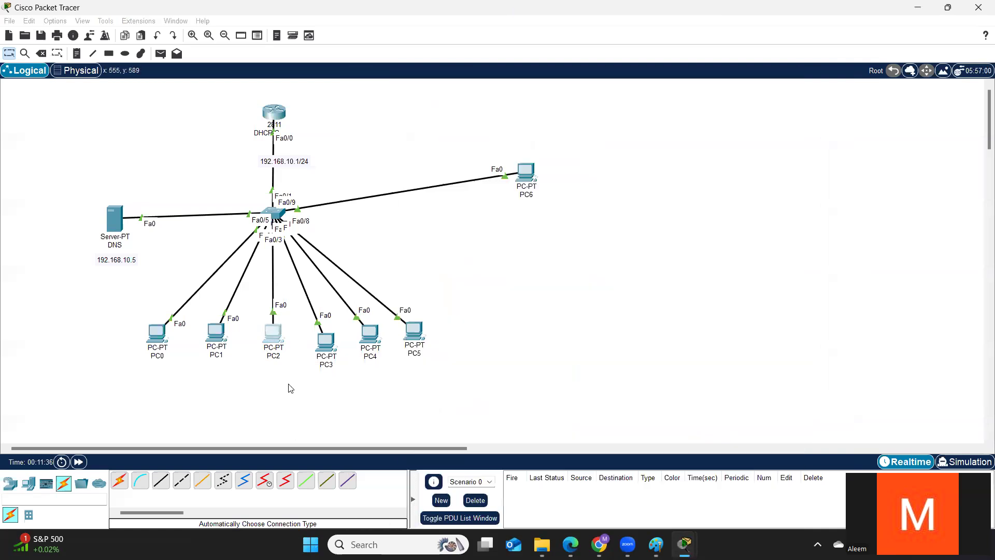
Renew PC4's DHCP address by switching its IPv4 configuration to Static and back to DHCP
click(376, 338)
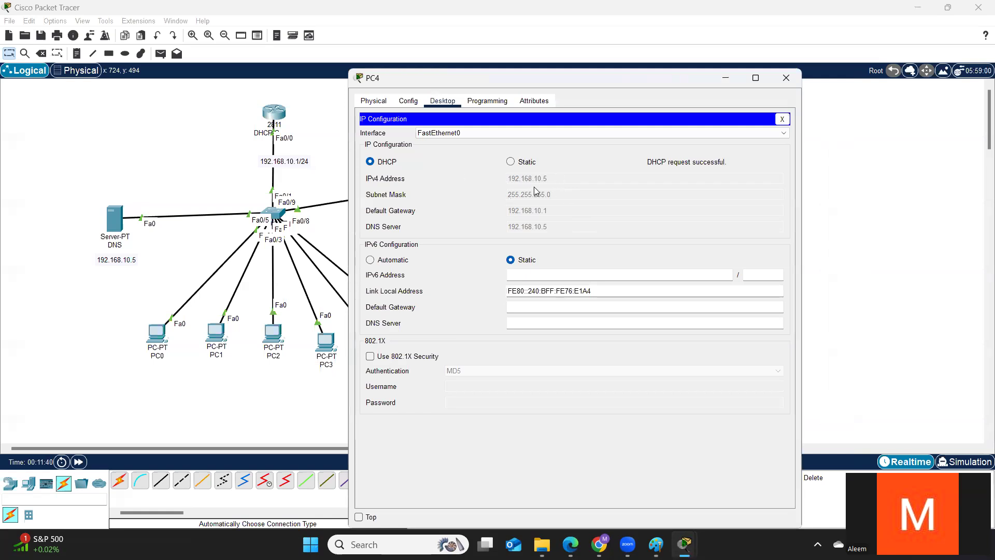
click(519, 162)
click(370, 161)
click(782, 118)
Give the DNS server the static IPv4 address 192.168.10.5 with subnet mask 255.255.255.0
double_click(106, 234)
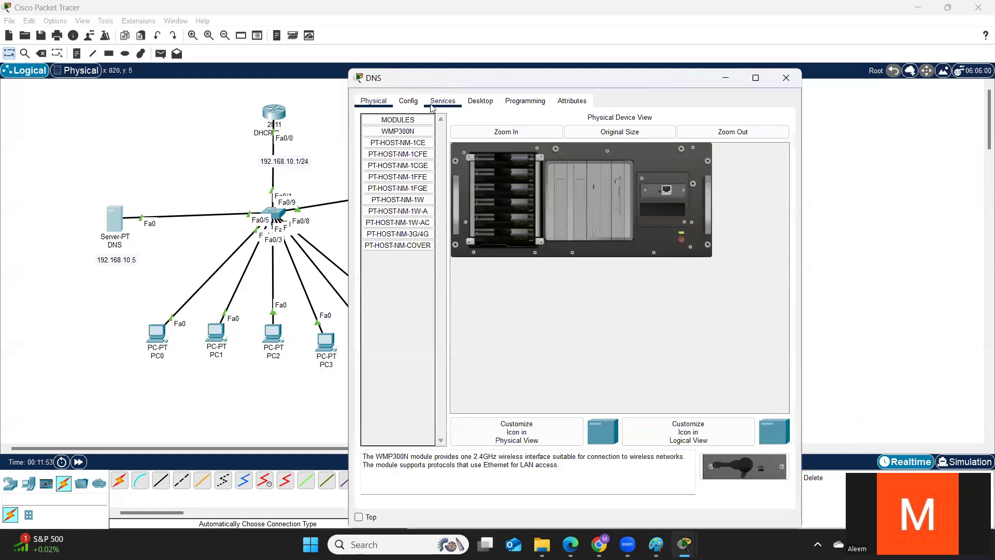
click(443, 102)
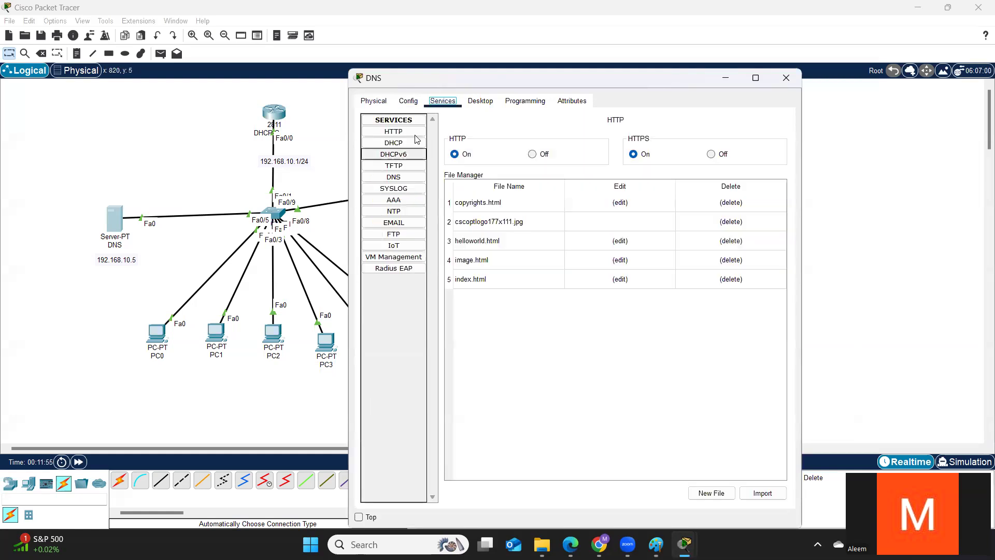
click(480, 101)
click(401, 142)
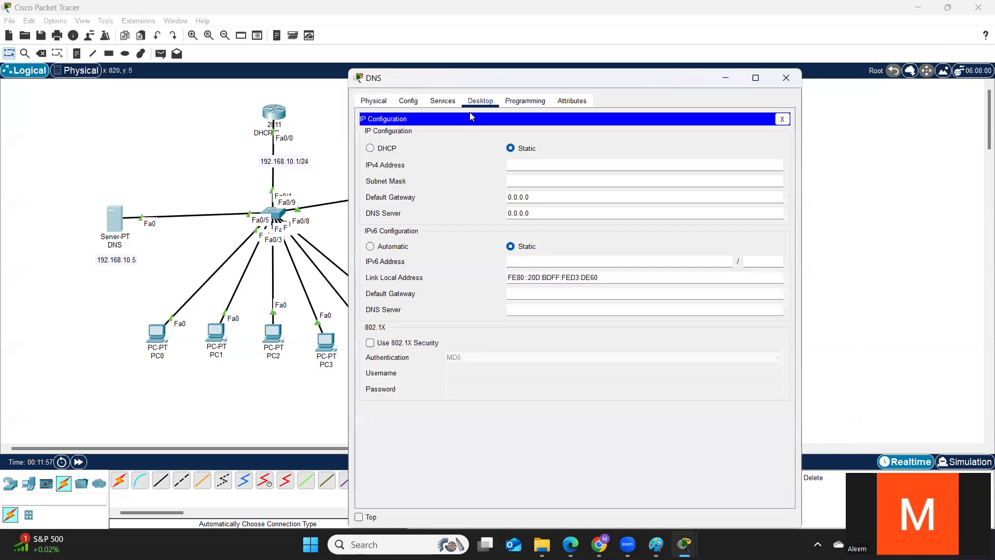
click(529, 165)
text(192.168.10.5)
click(531, 185)
Set the DNS server's default gateway to 192.168.10.1 and fill in its DNS server address
double_click(536, 198)
click(536, 197)
text(19)
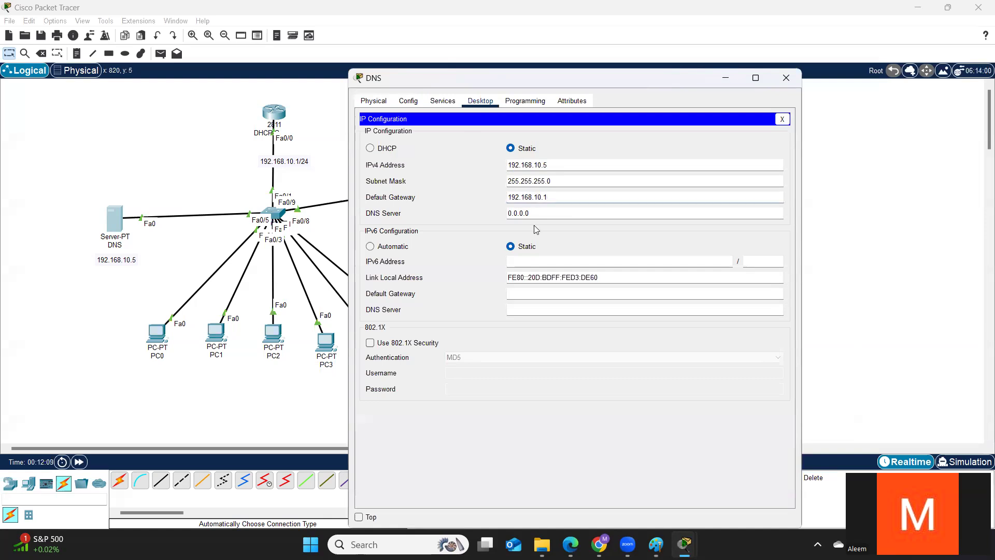
triple_click(538, 212)
text(192.168.1)
click(630, 152)
Check the IPv4 configuration of PC0 and close it
click(153, 336)
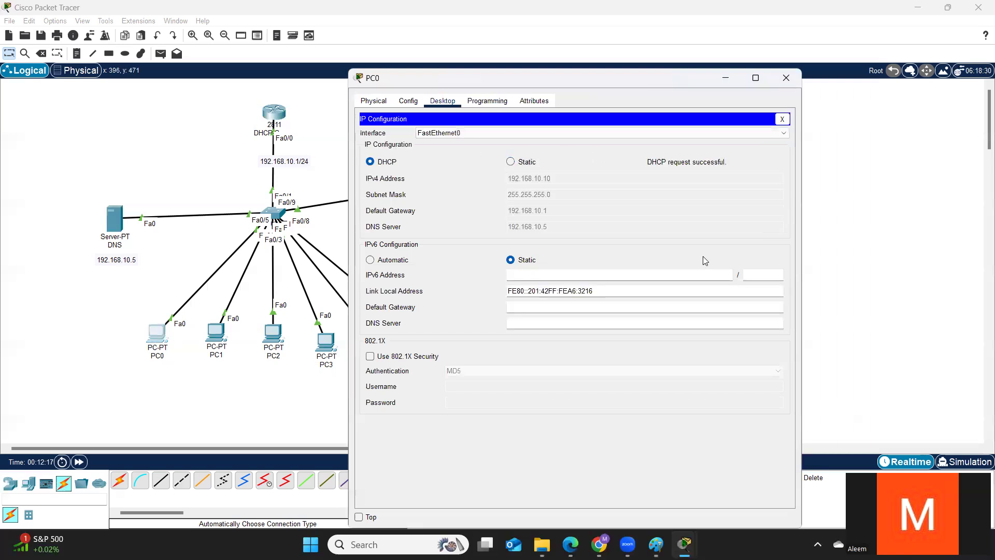
click(782, 119)
click(740, 149)
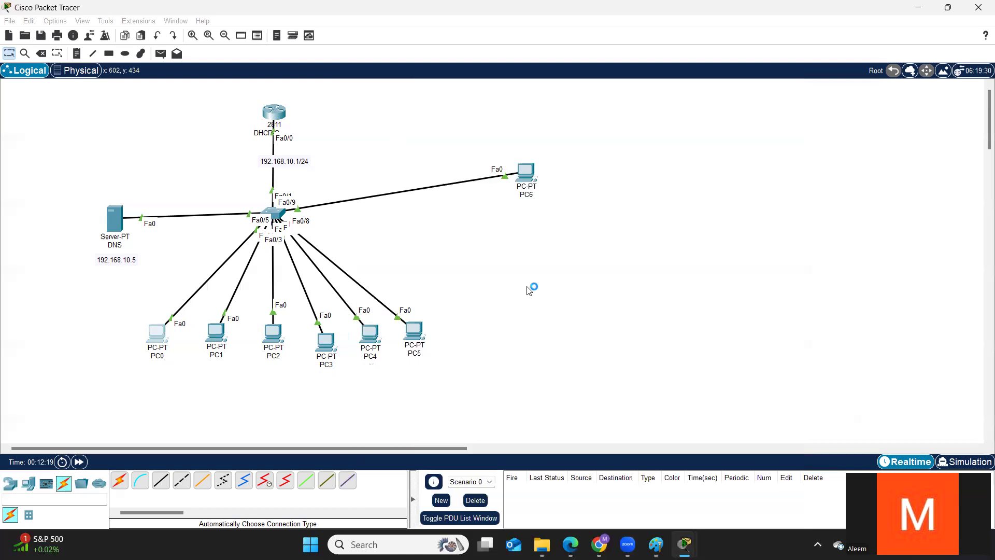
Move PC6 further down and delete the cable between it and the switch
mouse_move(503, 236)
mouse_down()
mouse_move(515, 244)
mouse_move(506, 280)
mouse_move(507, 246)
mouse_up()
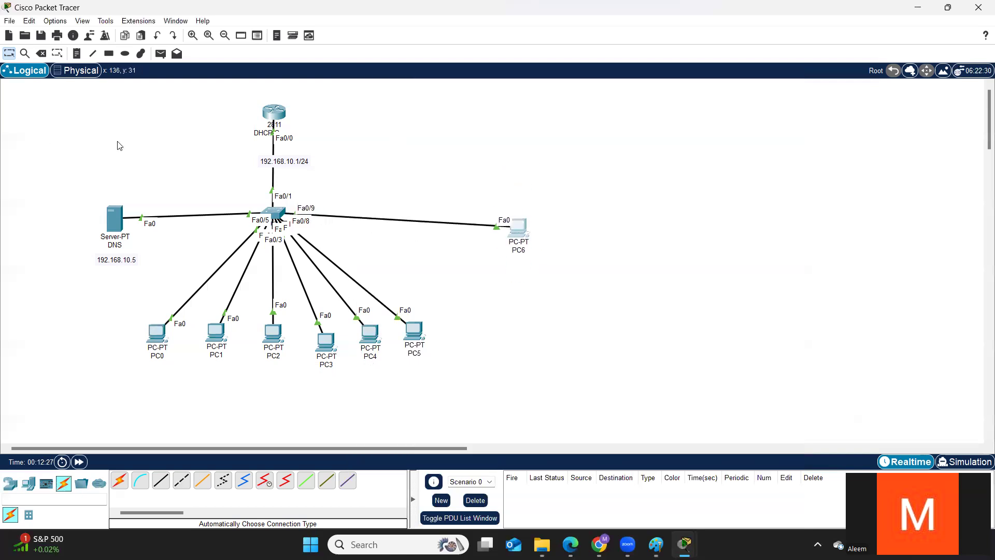
click(106, 184)
click(41, 53)
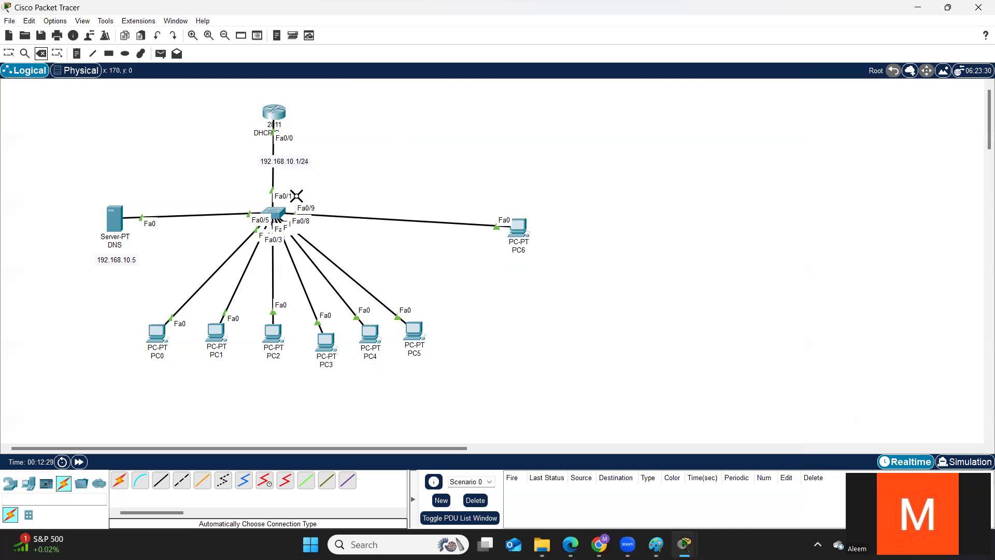
click(384, 219)
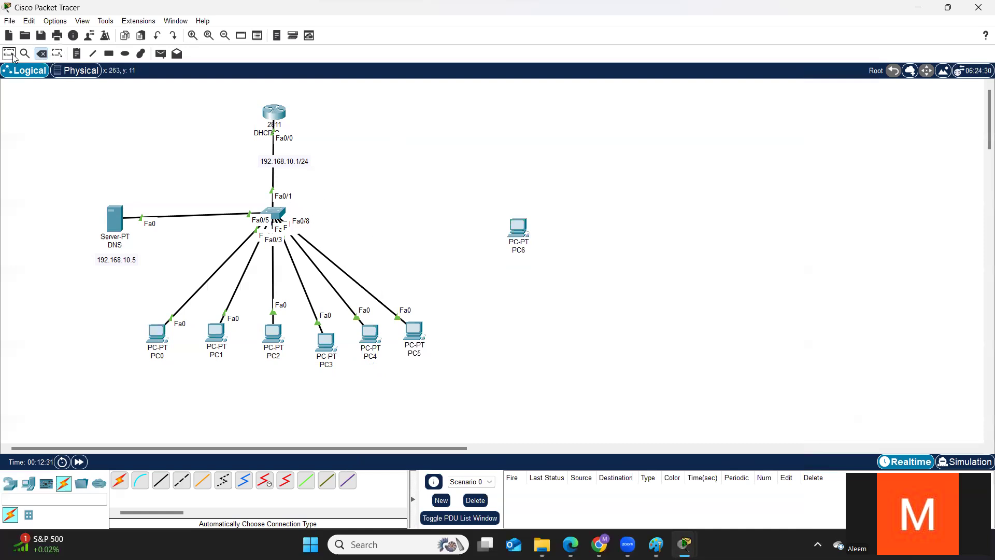
click(10, 54)
Move PC6 next to PC5 and reconnect it to the switch with an automatically chosen cable
drag(518, 226, 488, 225)
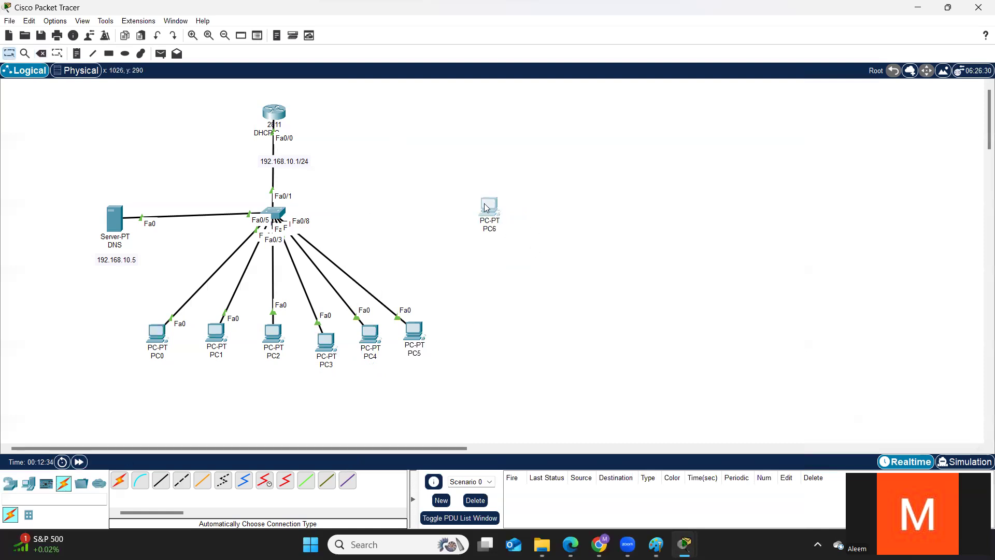
drag(449, 309, 451, 309)
click(119, 480)
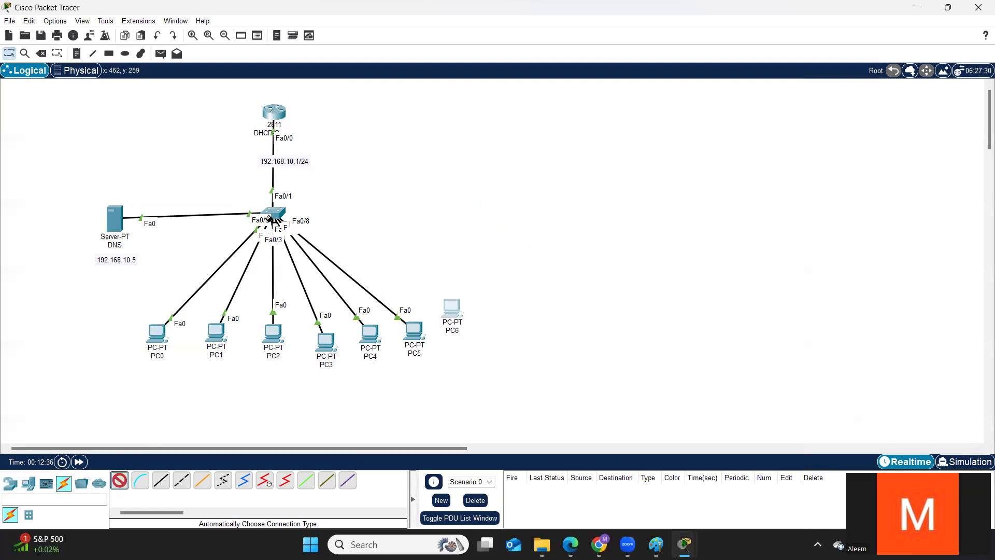
click(290, 220)
click(452, 310)
Add another PC just above PC6 and connect it to the switch with an automatically chosen cable
click(28, 483)
click(119, 480)
click(473, 256)
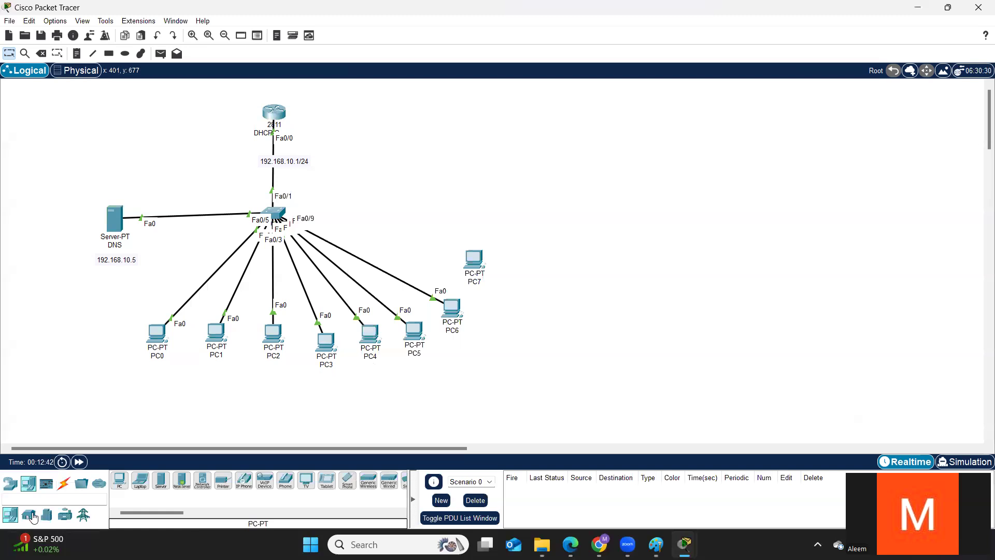
click(63, 484)
click(140, 480)
click(274, 213)
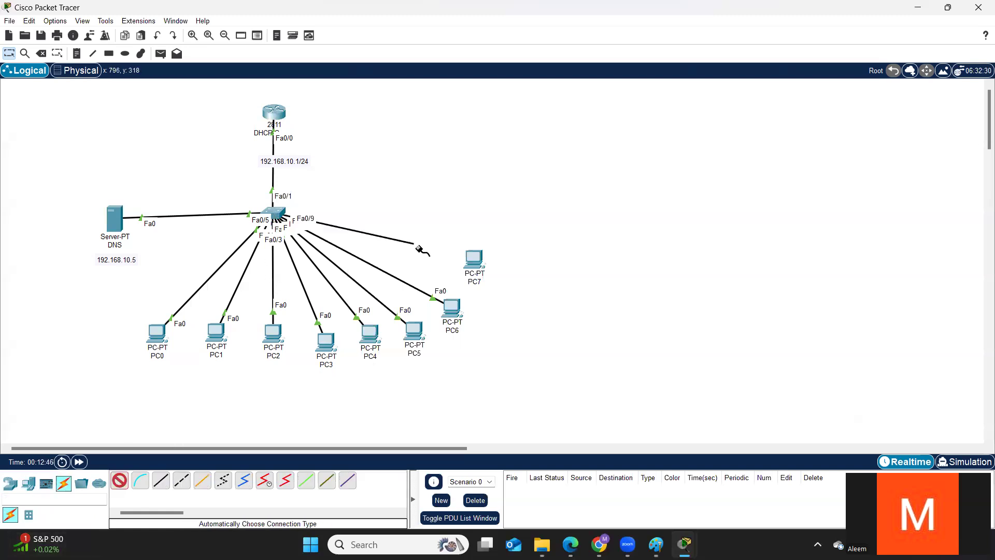
click(474, 259)
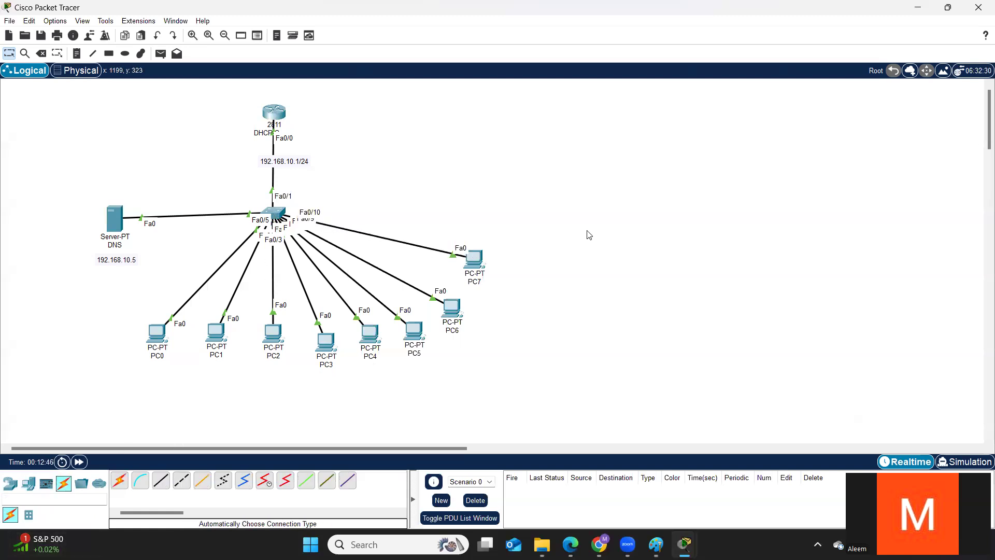
Switch to Simulation mode, widen the simulation panel, and set PC7's IPv4 configuration to DHCP
click(962, 462)
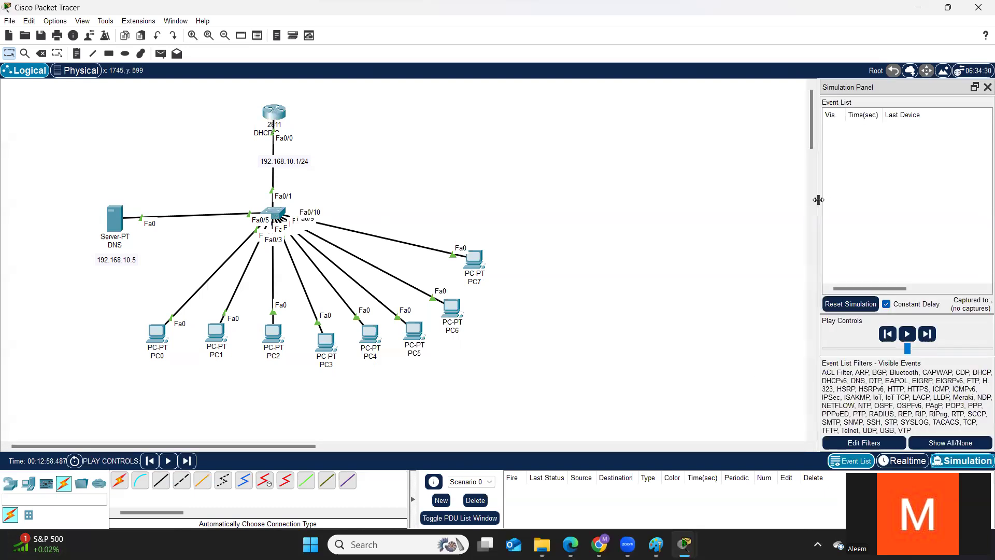
drag(724, 200, 632, 204)
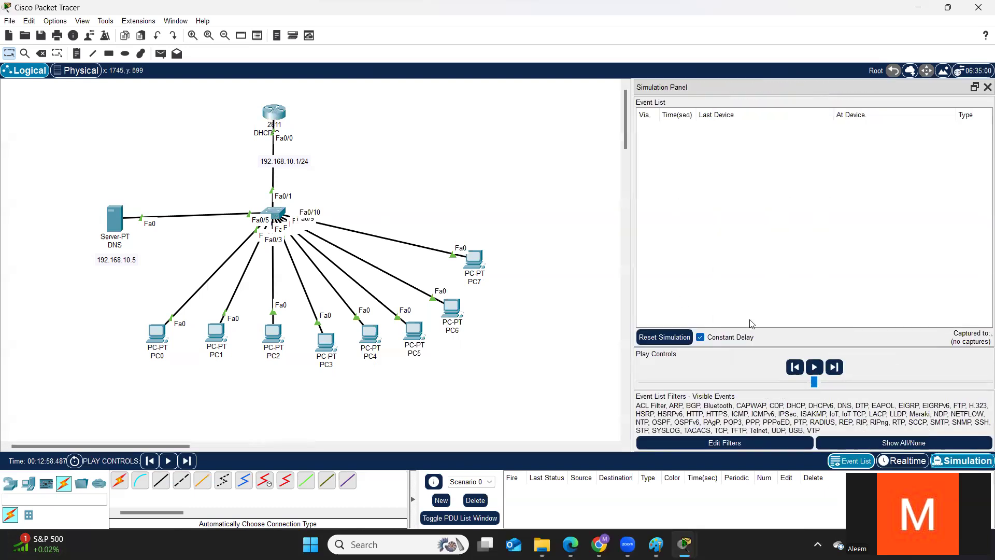
click(470, 263)
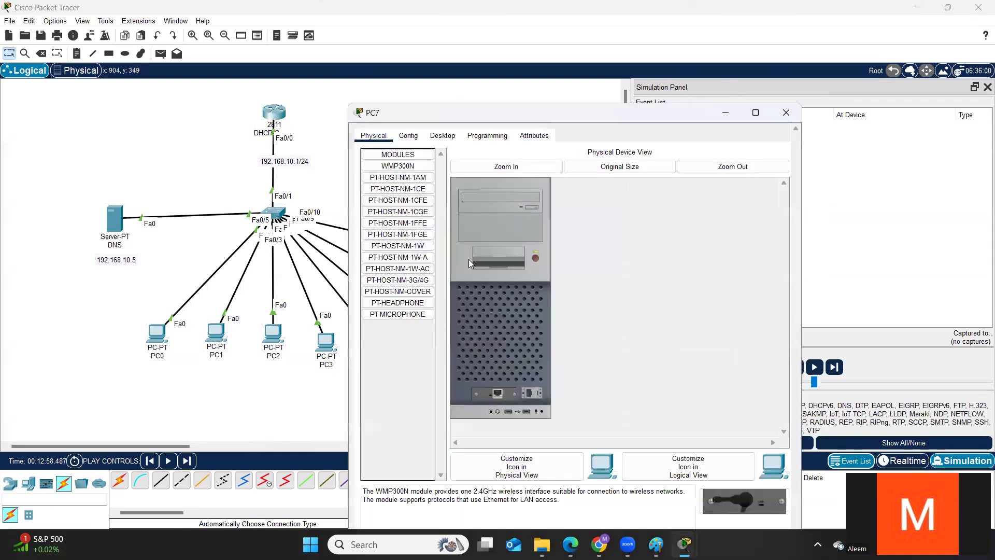
click(442, 135)
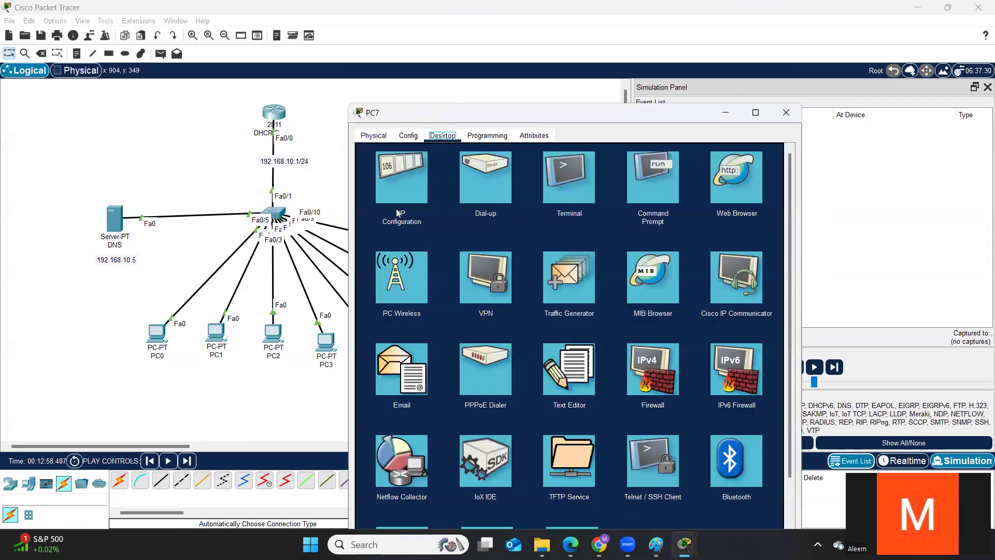
click(404, 177)
click(370, 196)
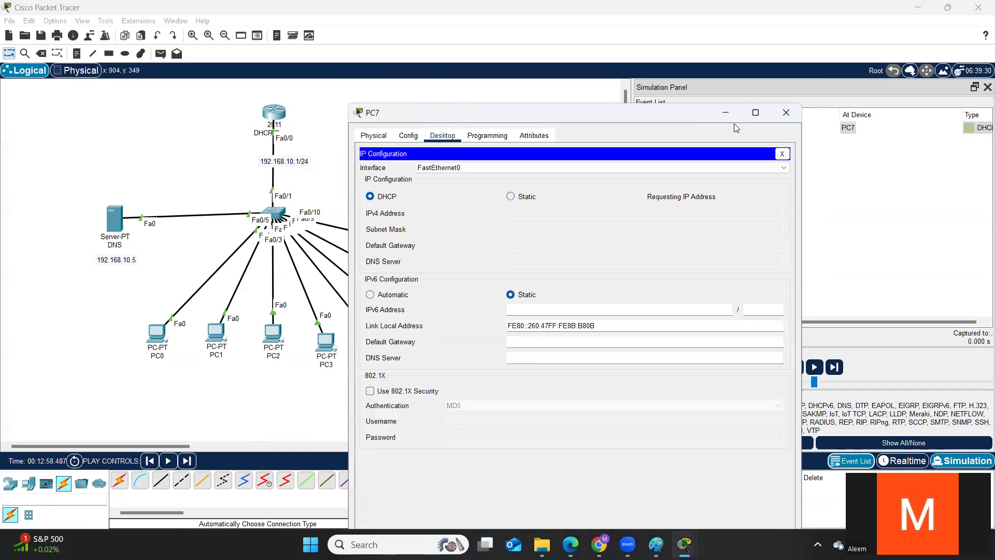
click(724, 113)
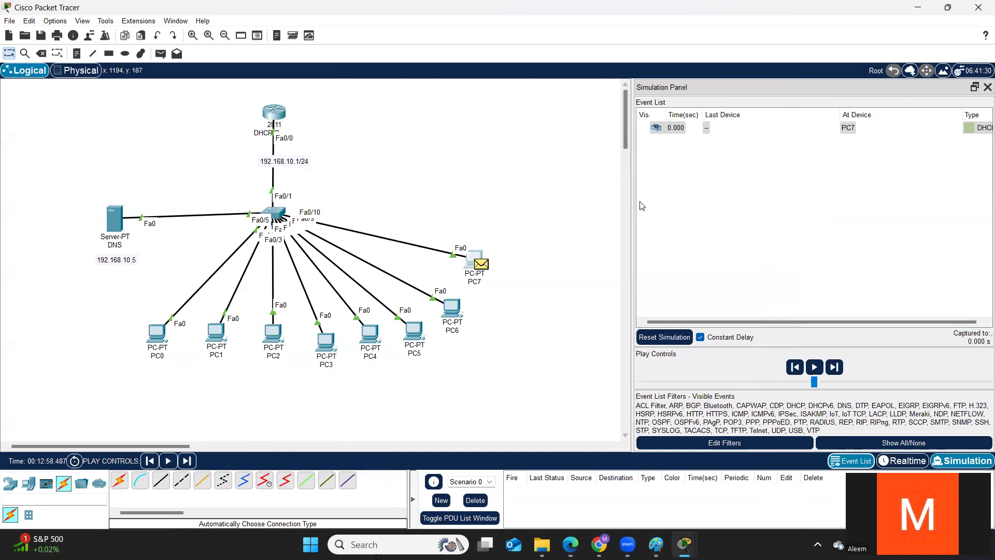
Open PC7's DHCP packet from the event list and examine its outbound Layer 7, 4, 3, 2 and 1 details
drag(633, 207, 552, 204)
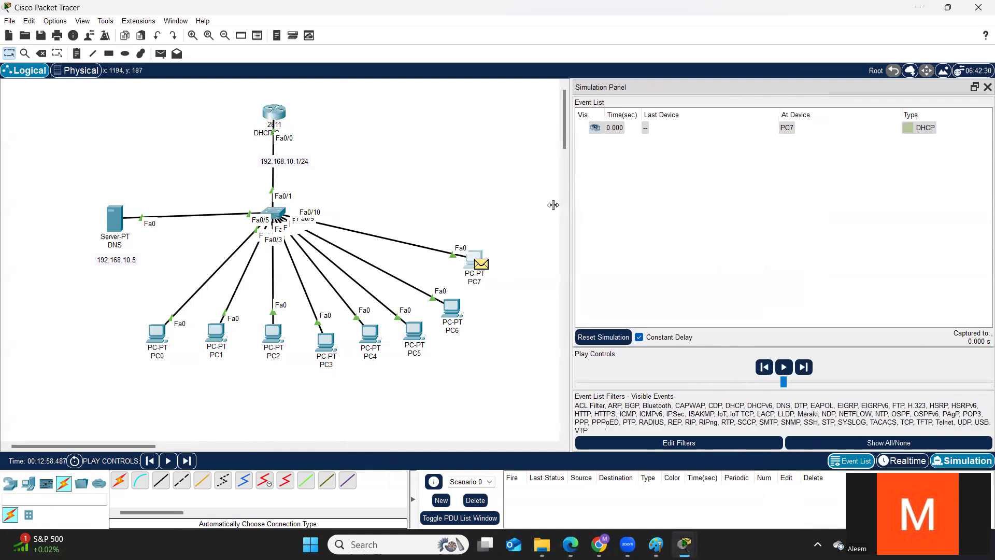
click(911, 129)
click(910, 128)
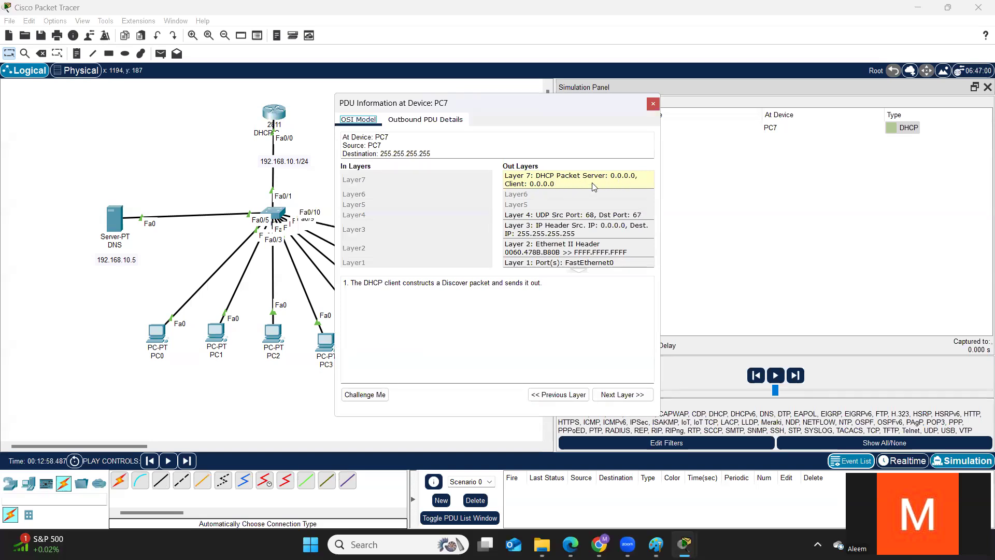
click(557, 217)
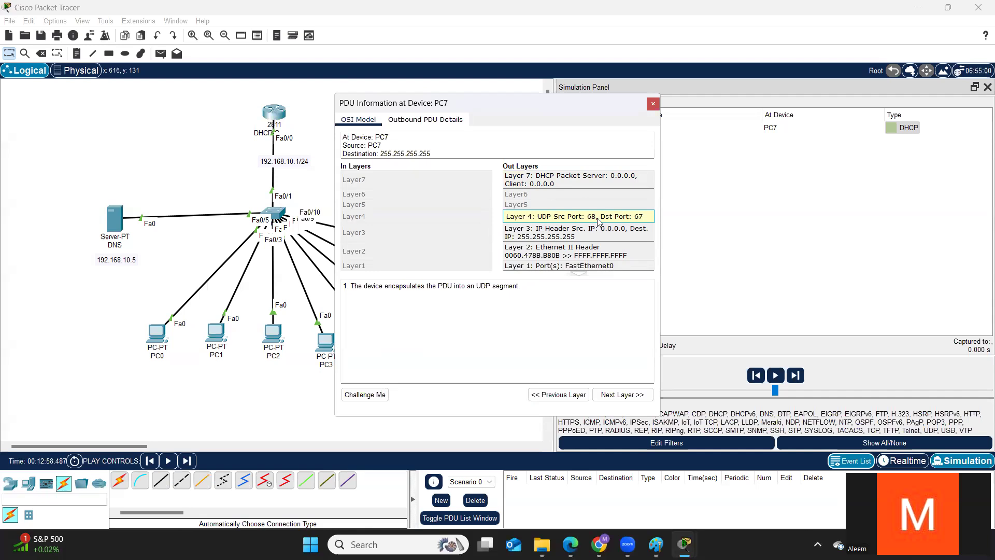
click(607, 235)
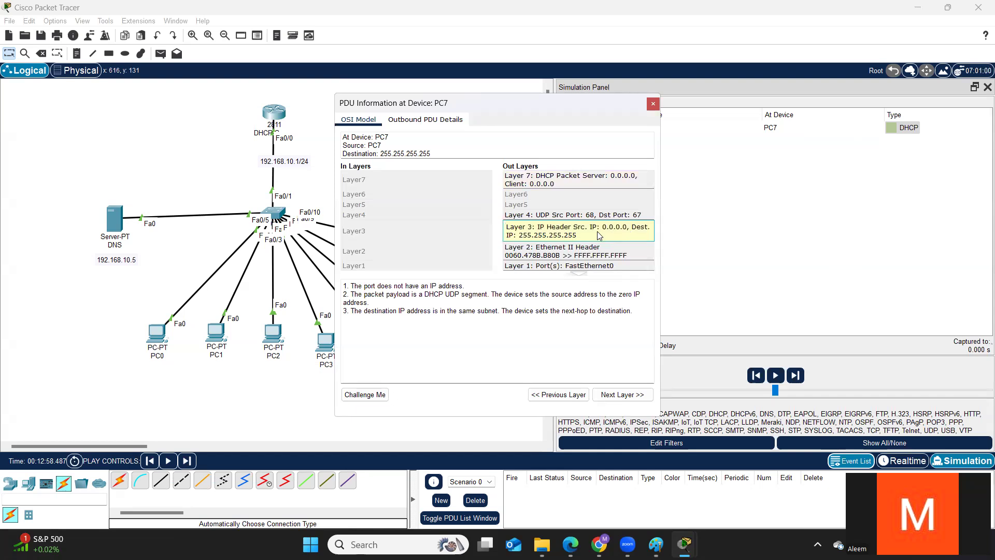
click(596, 251)
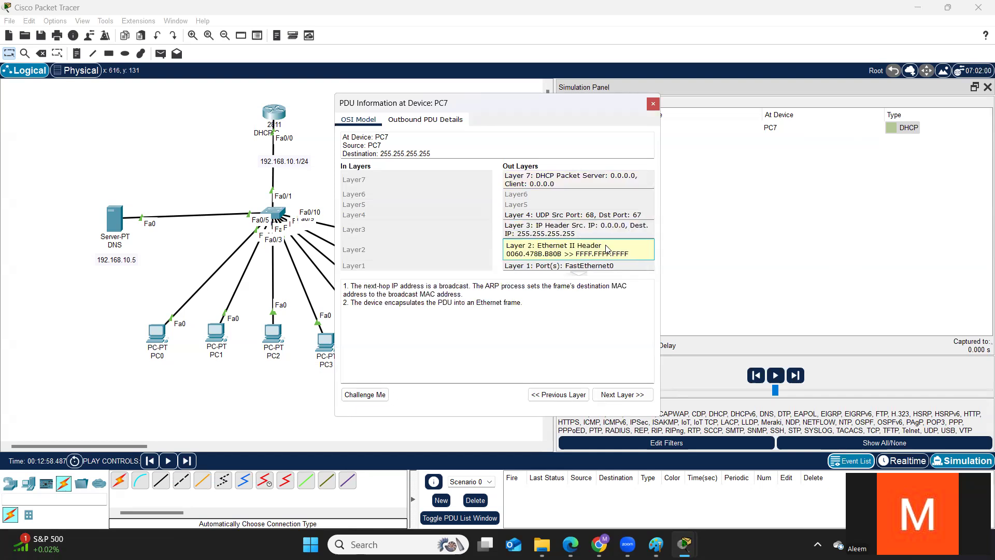
click(599, 268)
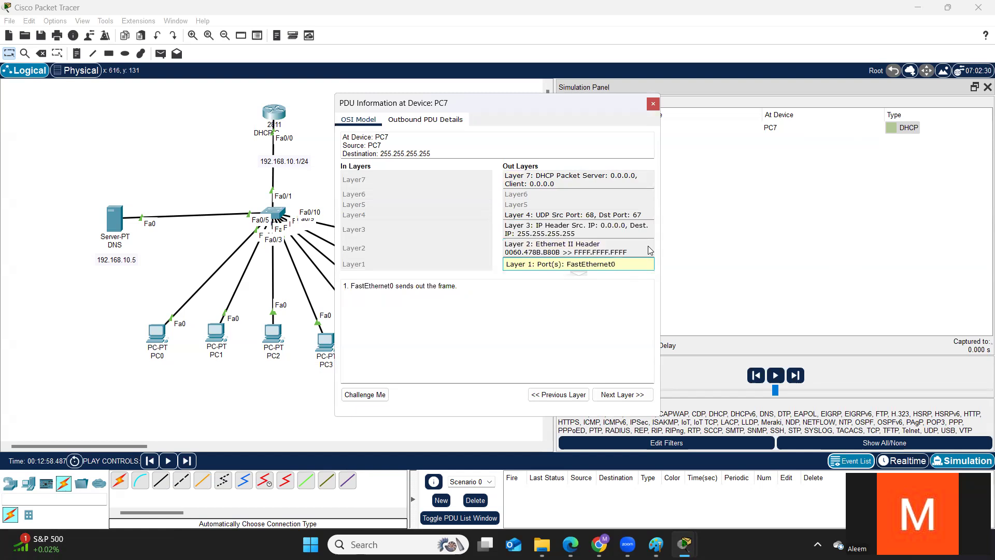
click(614, 252)
click(611, 225)
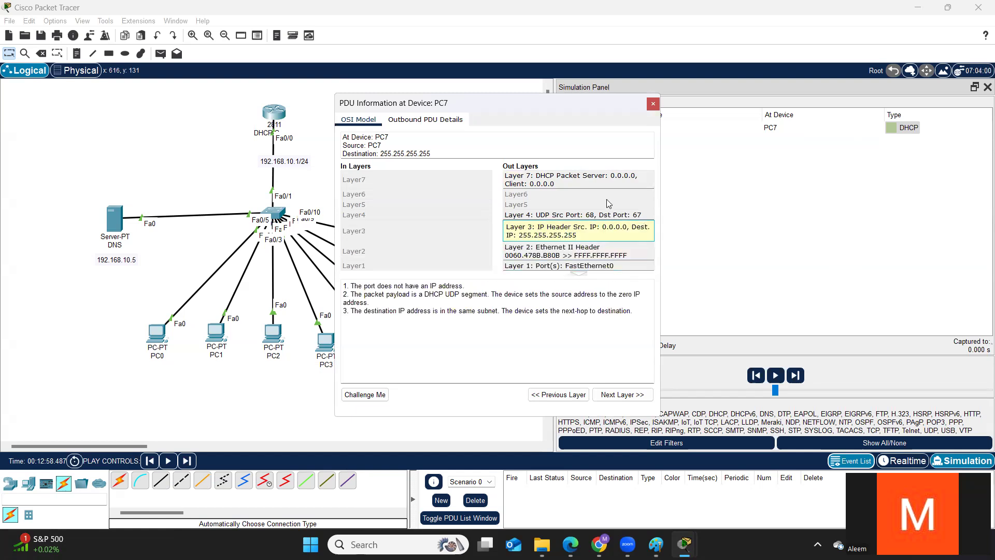
Review the outbound Layer 7, 4, 3, 2 and 1 explanations of PC7's DHCP packet again and close its details
click(608, 214)
click(606, 181)
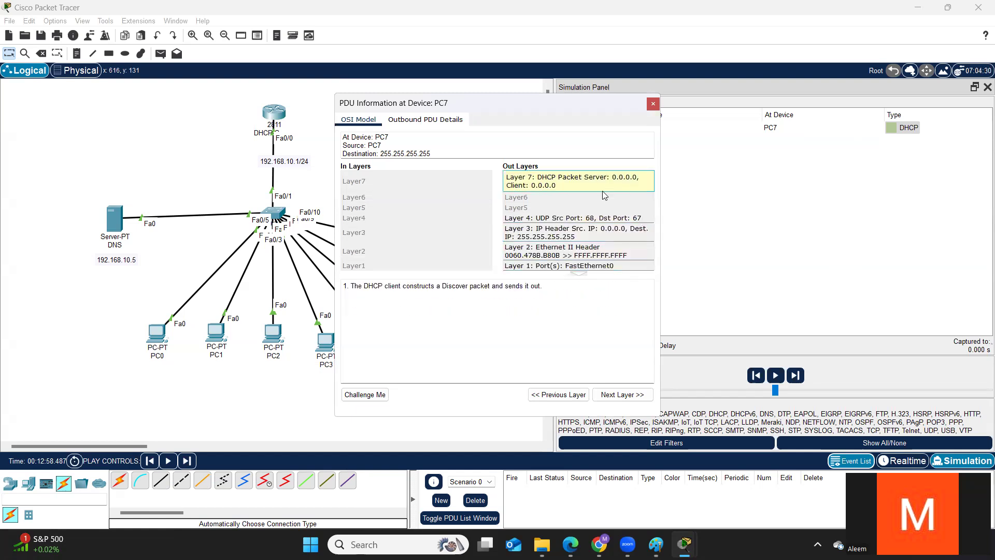
click(588, 219)
click(591, 233)
click(595, 251)
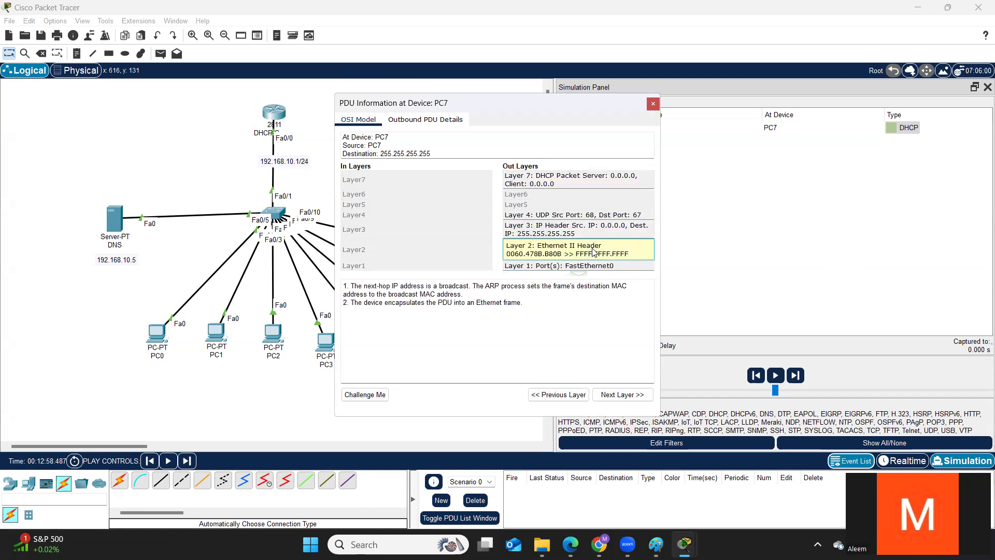
click(591, 266)
click(599, 180)
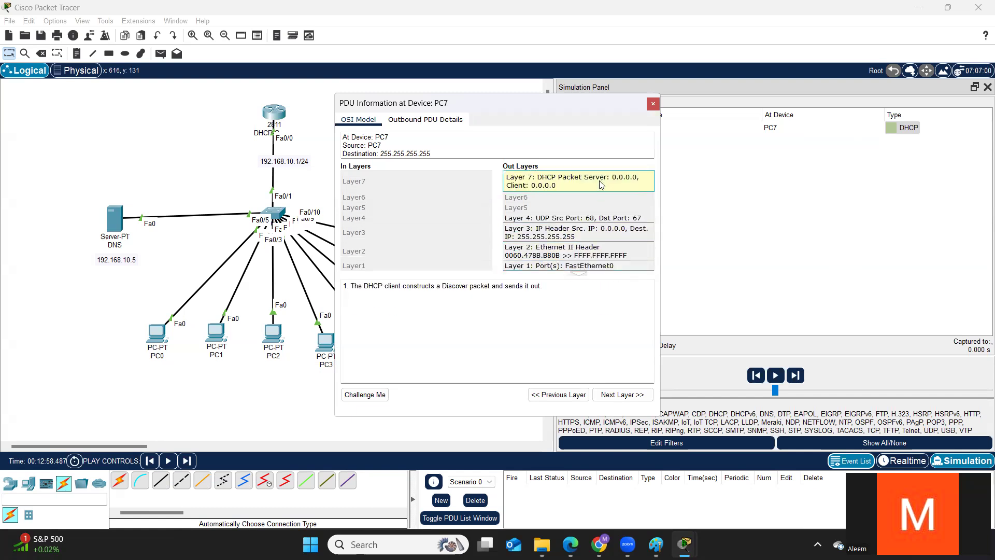
click(589, 219)
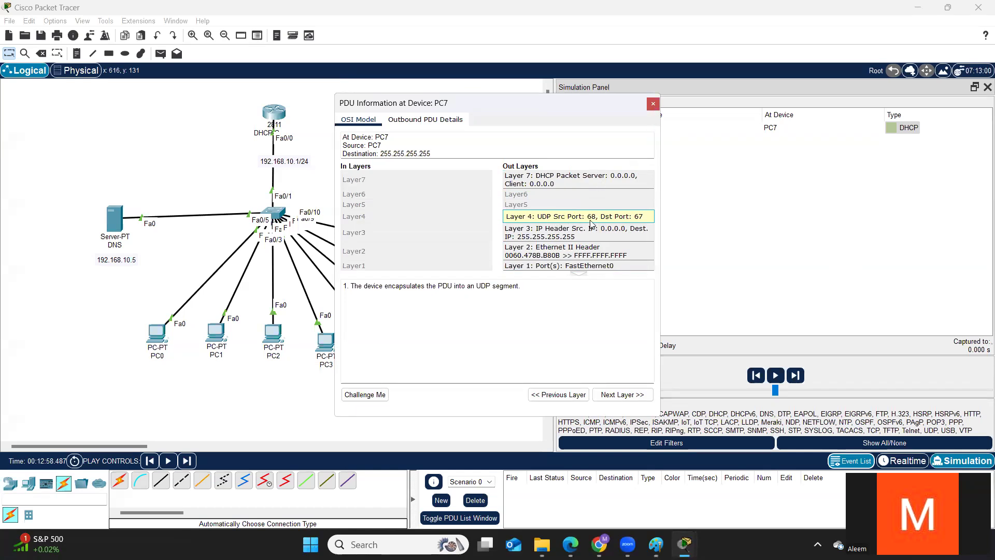
click(652, 103)
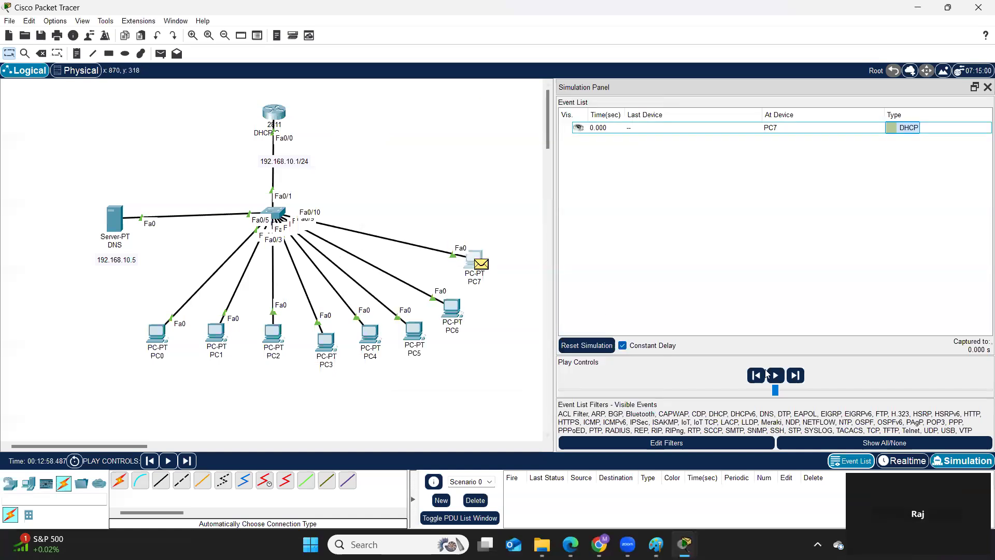
Advance the simulation event by event up to PC7's ARP event and view that packet's details
click(801, 378)
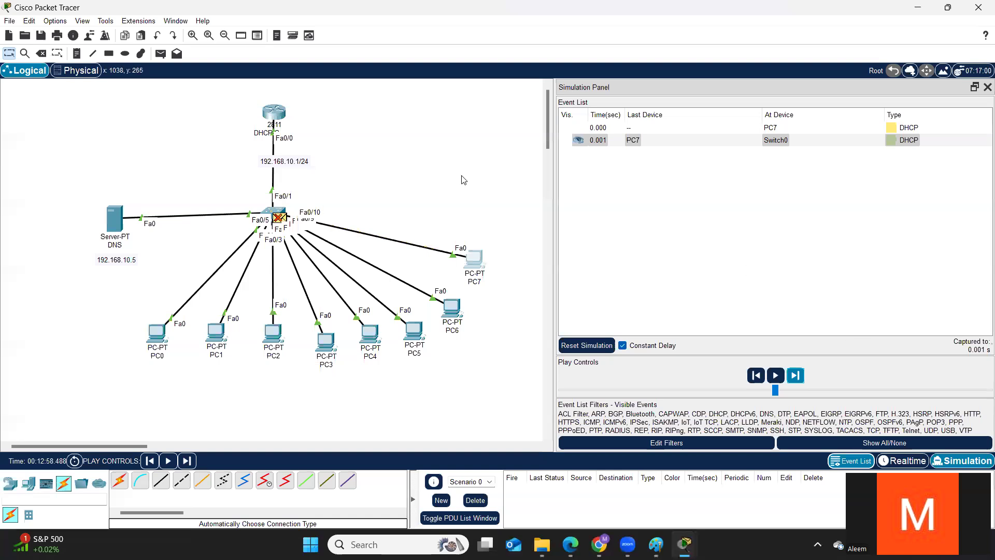
click(796, 376)
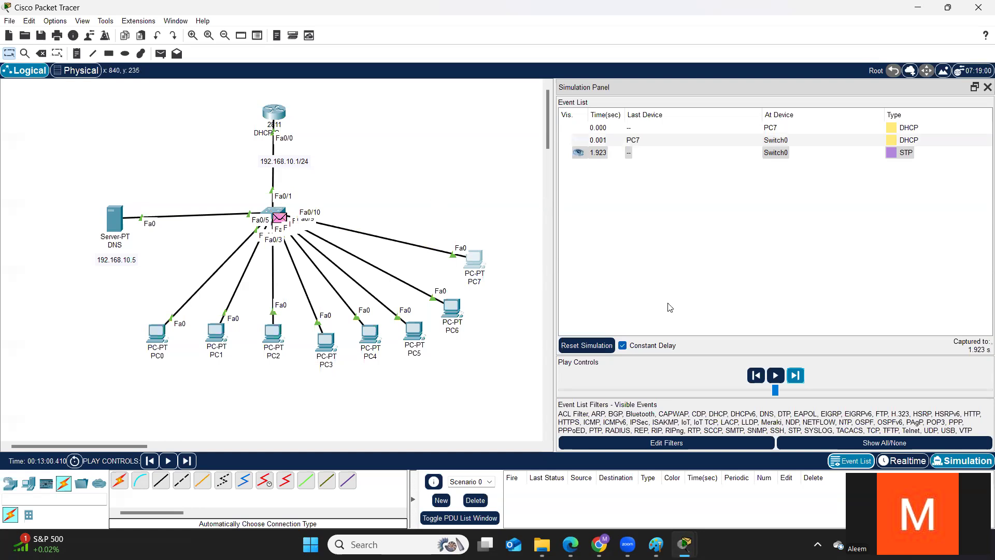
click(795, 377)
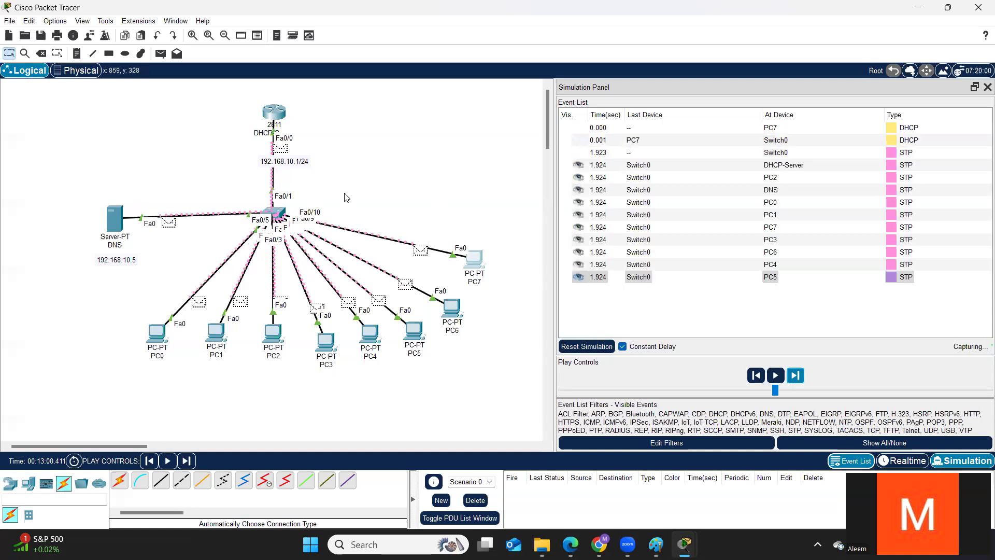
click(801, 380)
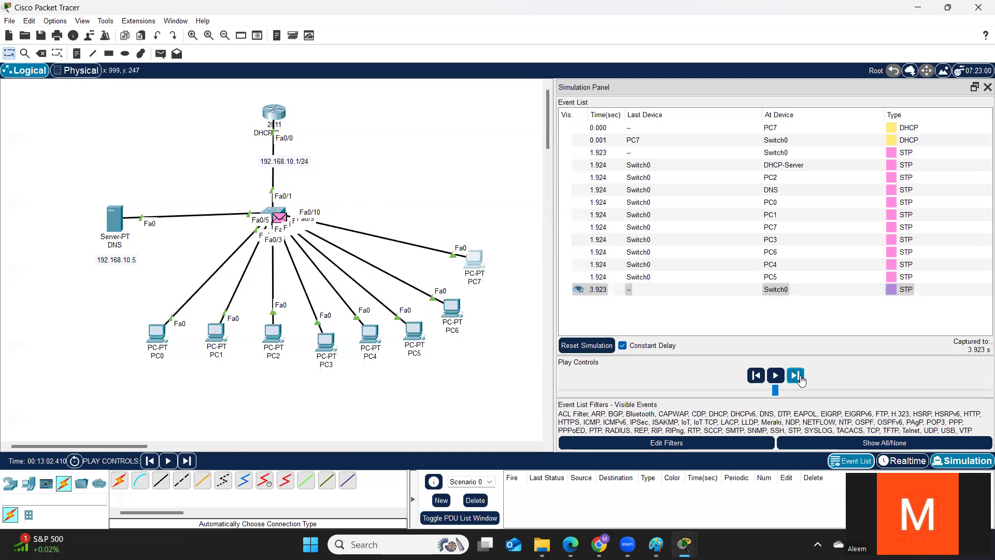
click(801, 380)
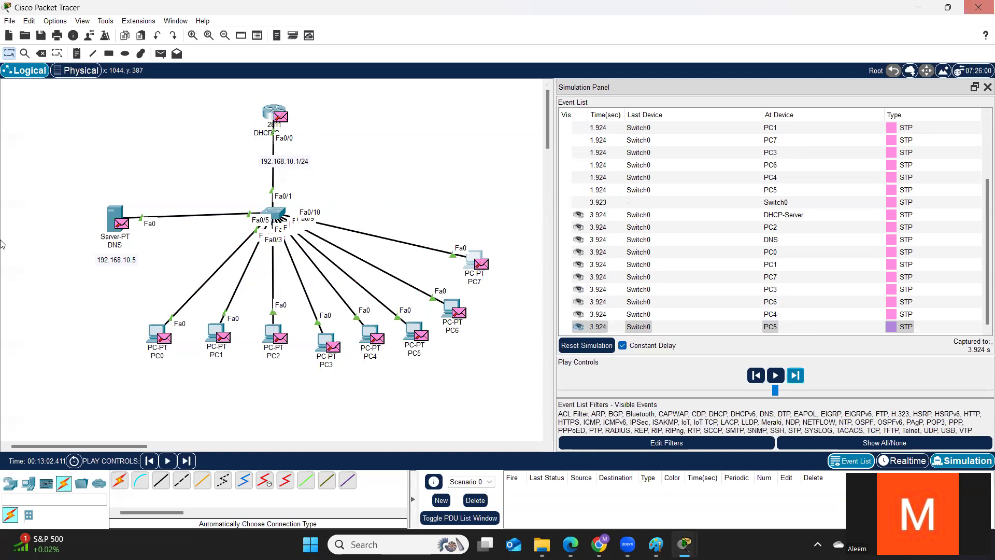
click(796, 376)
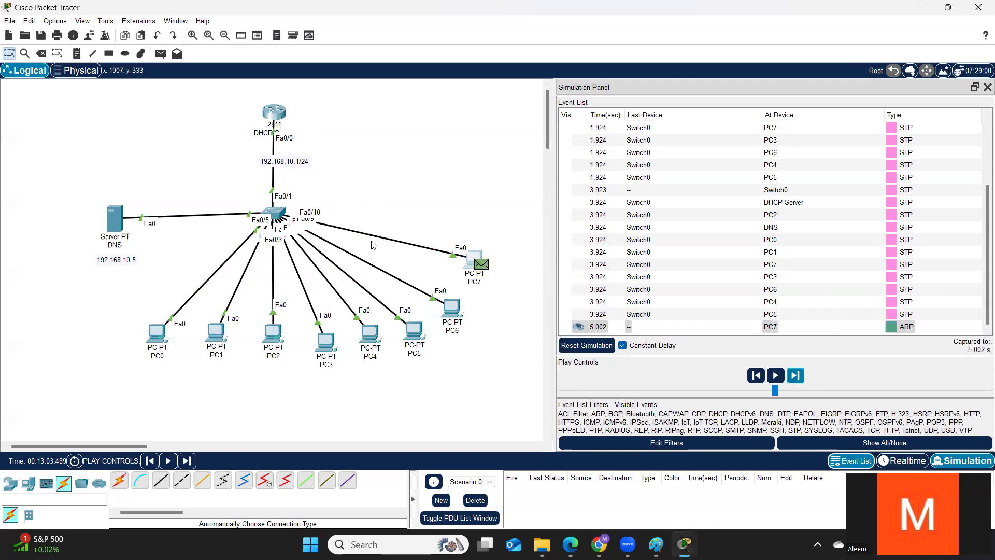
click(900, 329)
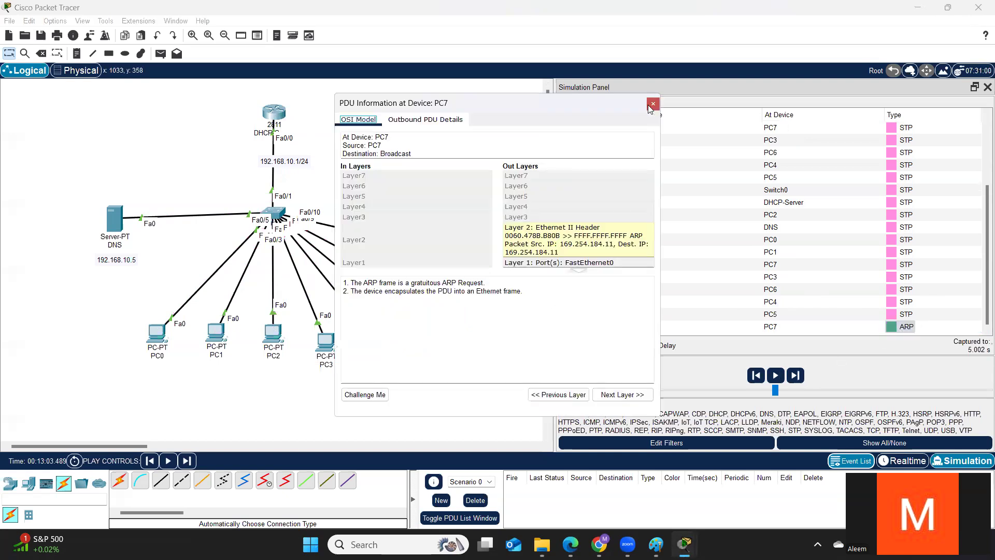
click(653, 104)
Continue stepping the simulation forward through the ARP, STP and DTP events following PC7's ARP request
click(796, 376)
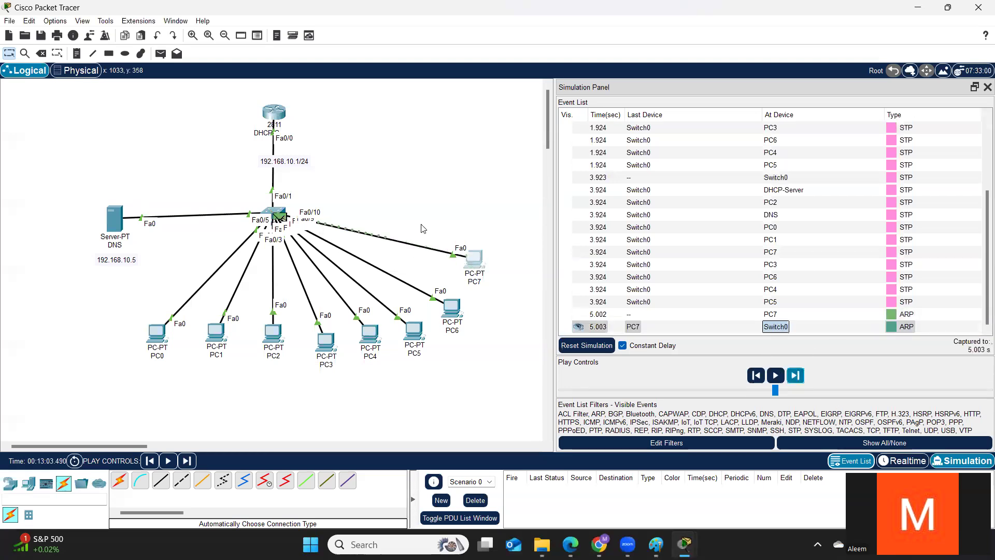
click(796, 376)
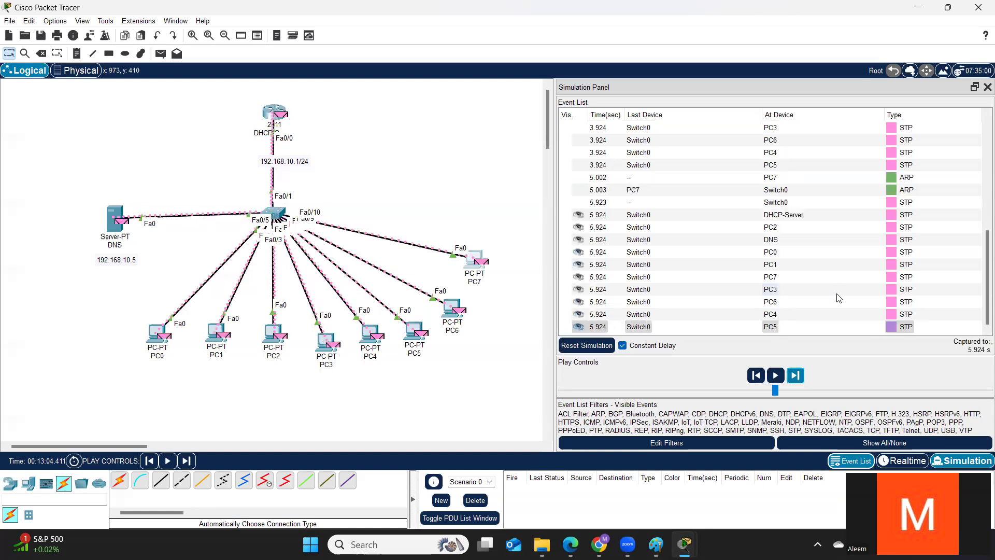
click(795, 375)
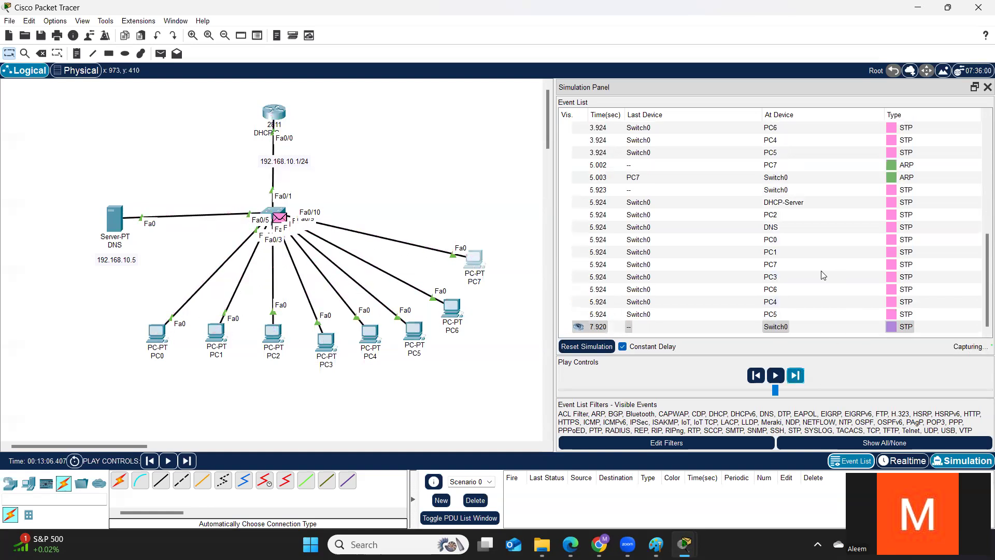
click(796, 376)
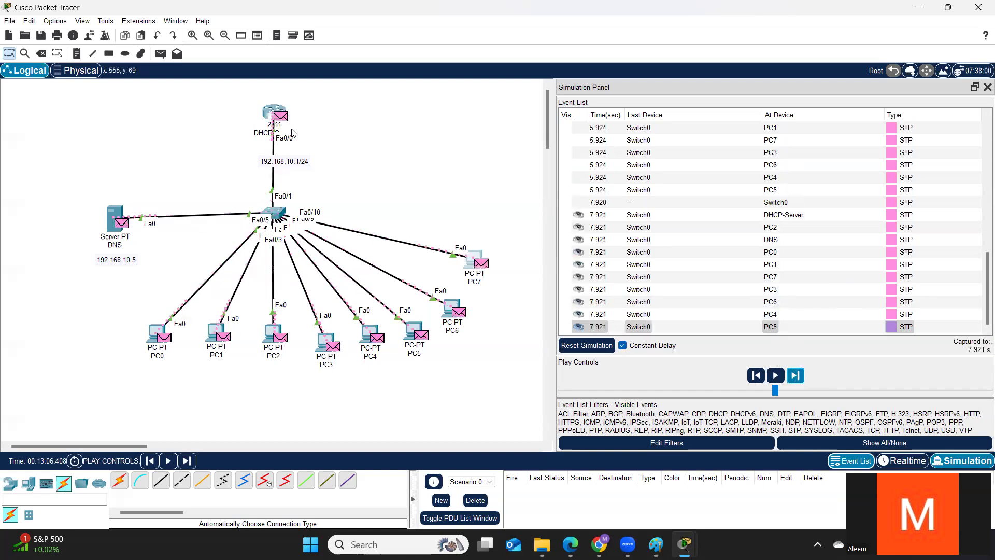
click(797, 376)
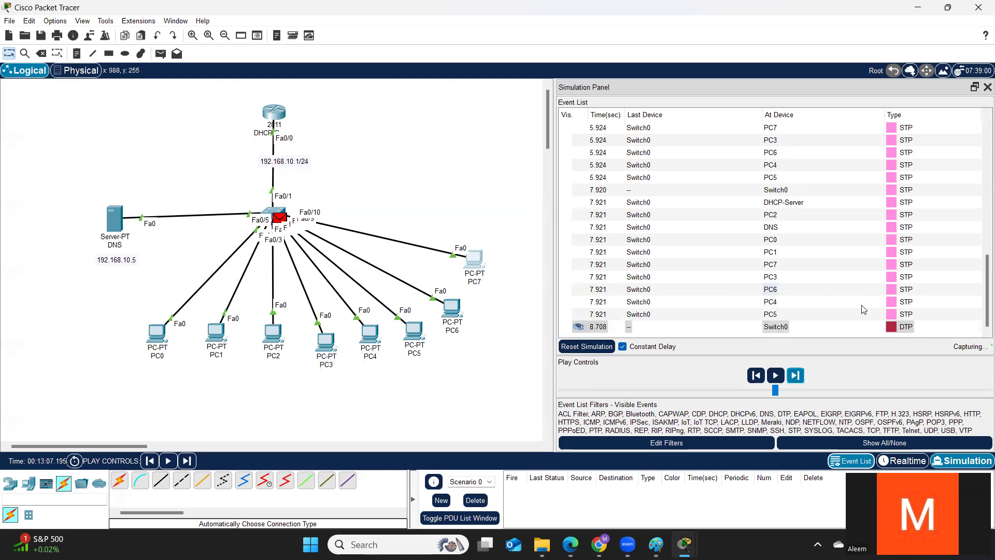
click(796, 376)
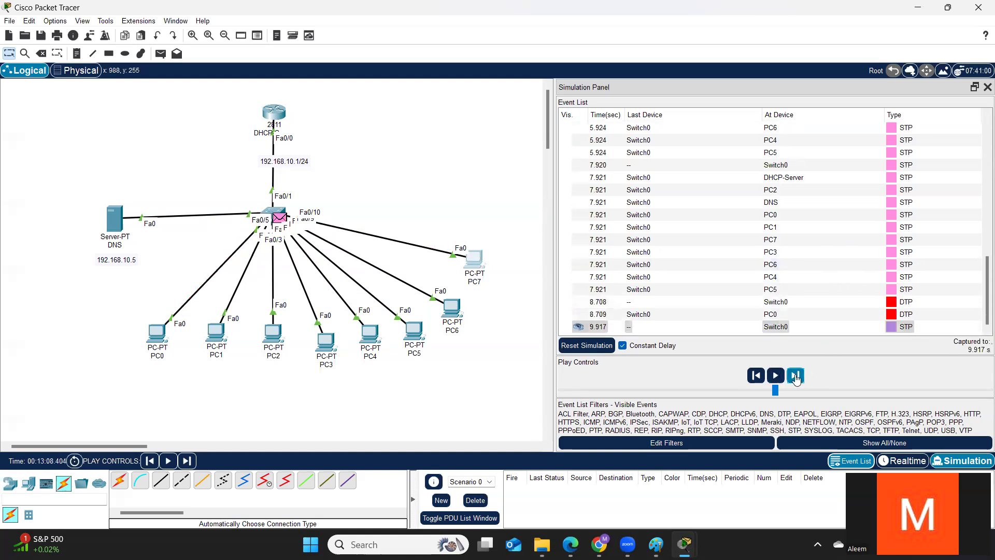
click(795, 377)
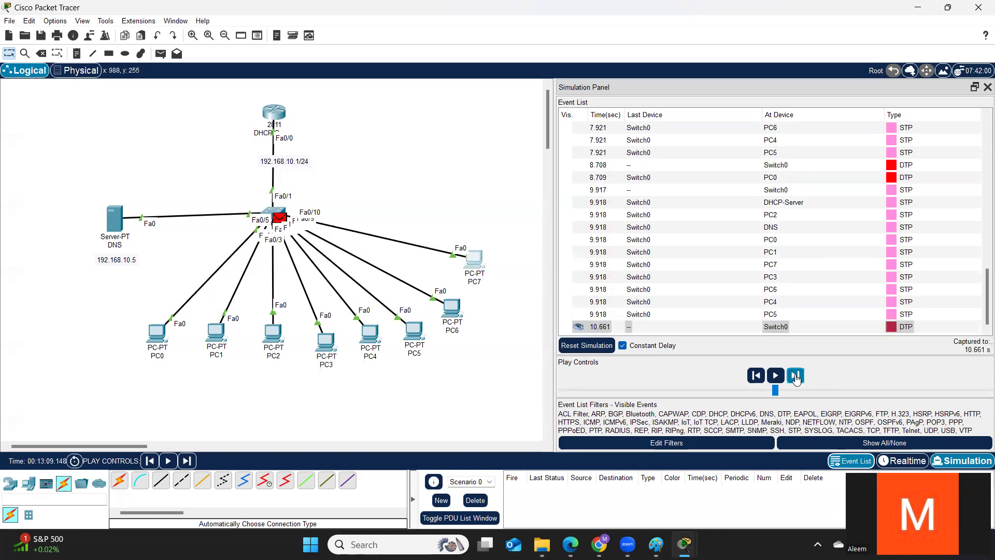
click(796, 377)
click(796, 377)
click(796, 377)
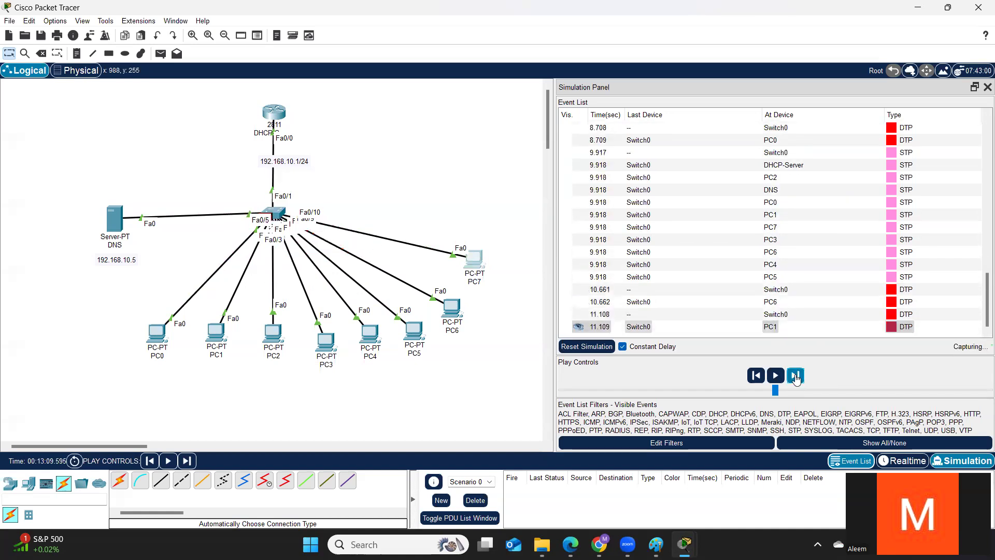
click(796, 378)
click(795, 377)
click(796, 377)
Run the simulation automatically, pause it once new DHCP events are listed, and view PC6's outbound DHCP packet
click(775, 375)
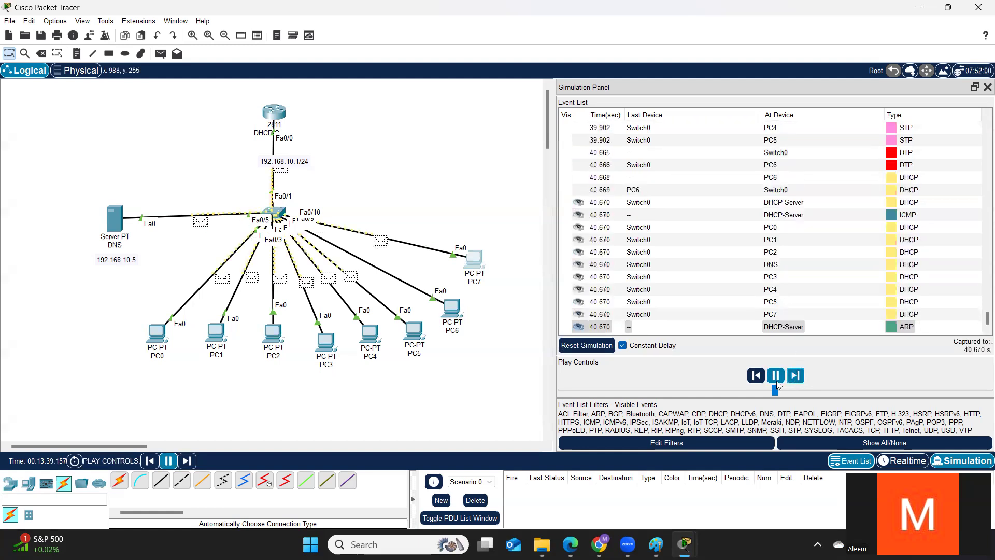
click(774, 374)
click(914, 177)
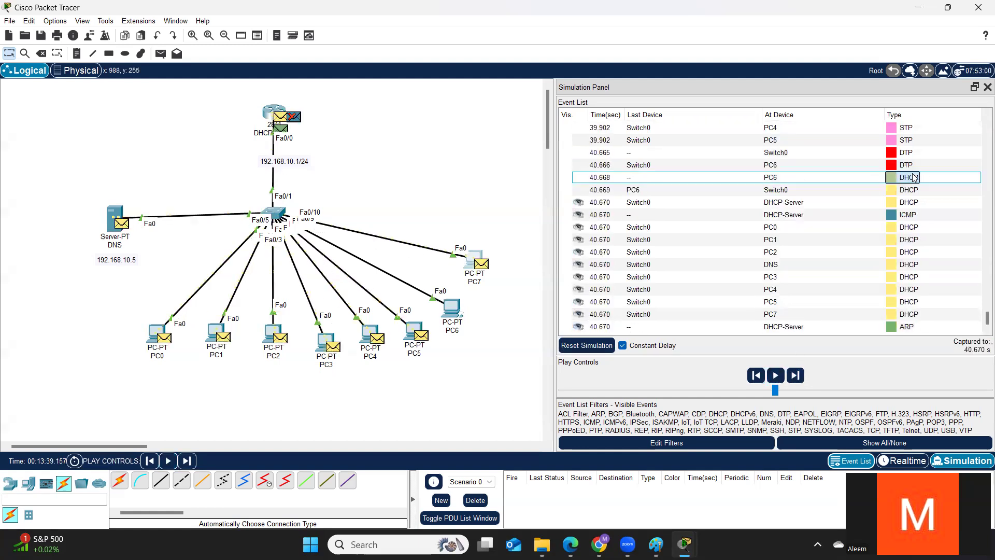
click(890, 179)
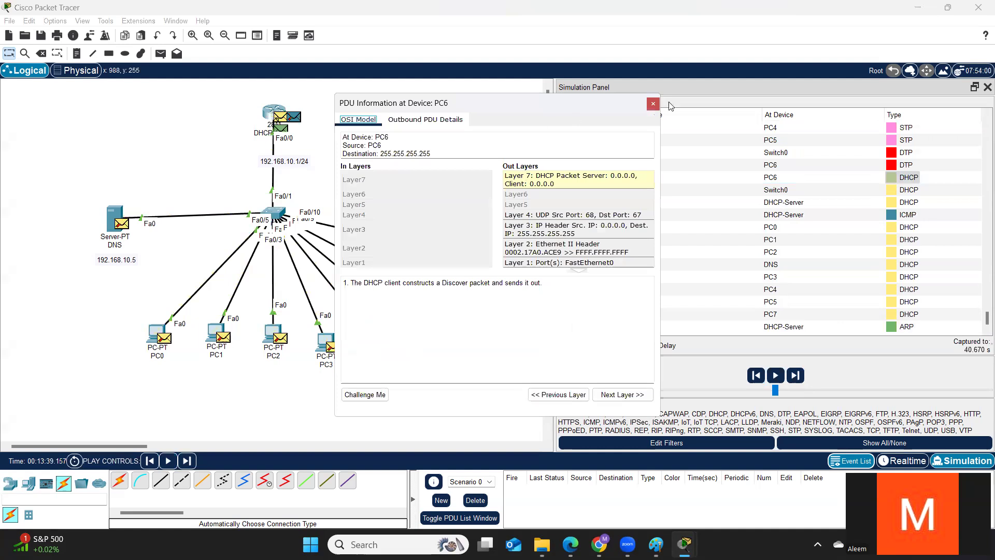
click(652, 104)
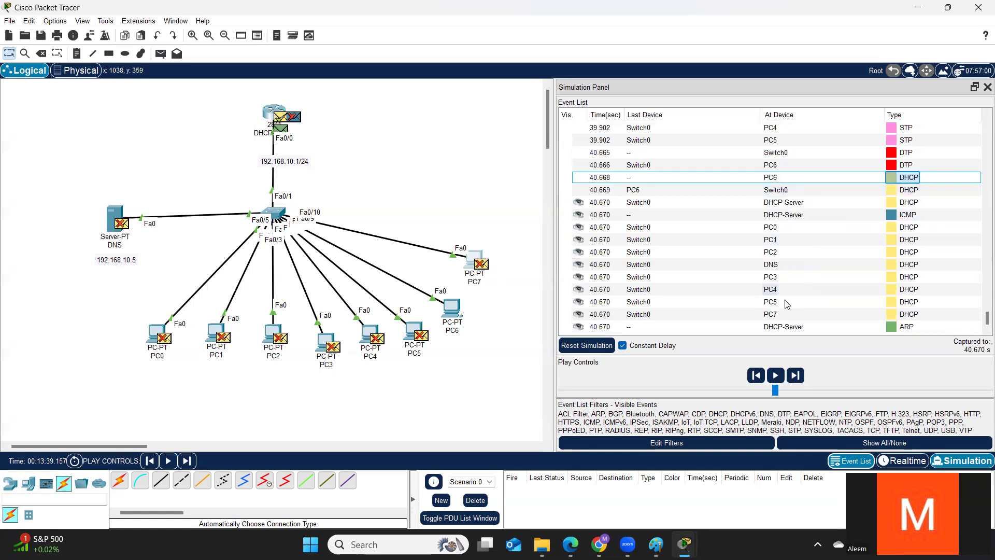
Examine the inbound Layer 4 and Layer 3 details of the DHCP packet received at PC7, and close them
click(801, 314)
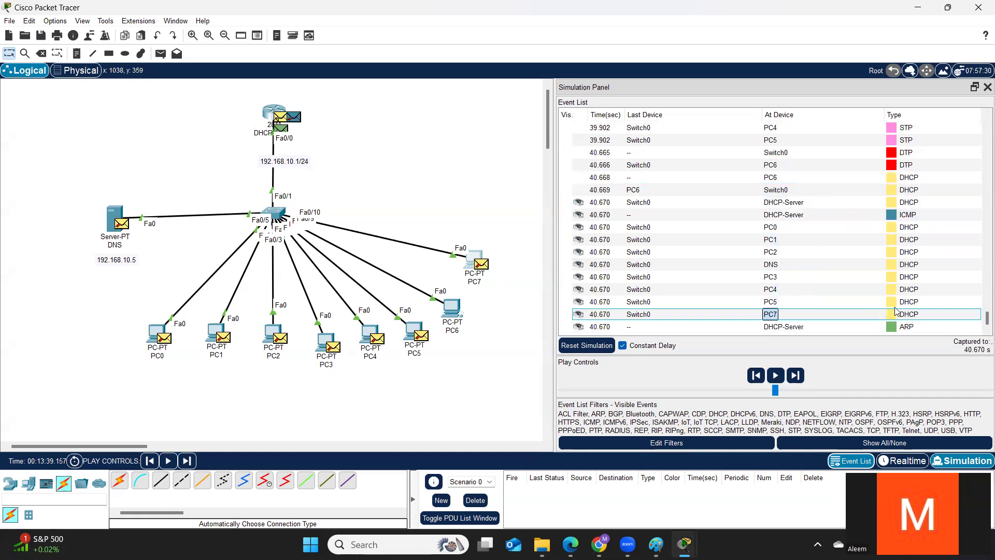
click(912, 313)
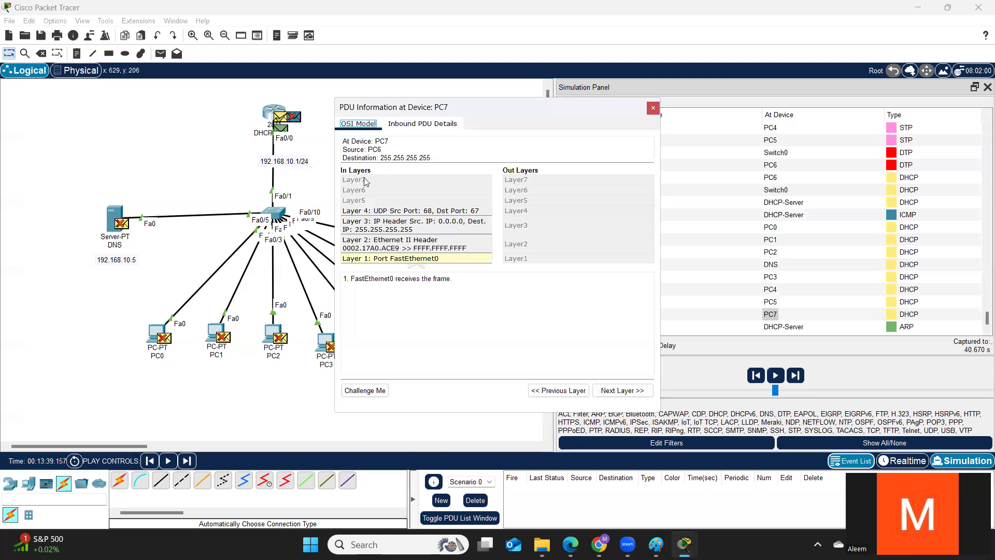
click(440, 212)
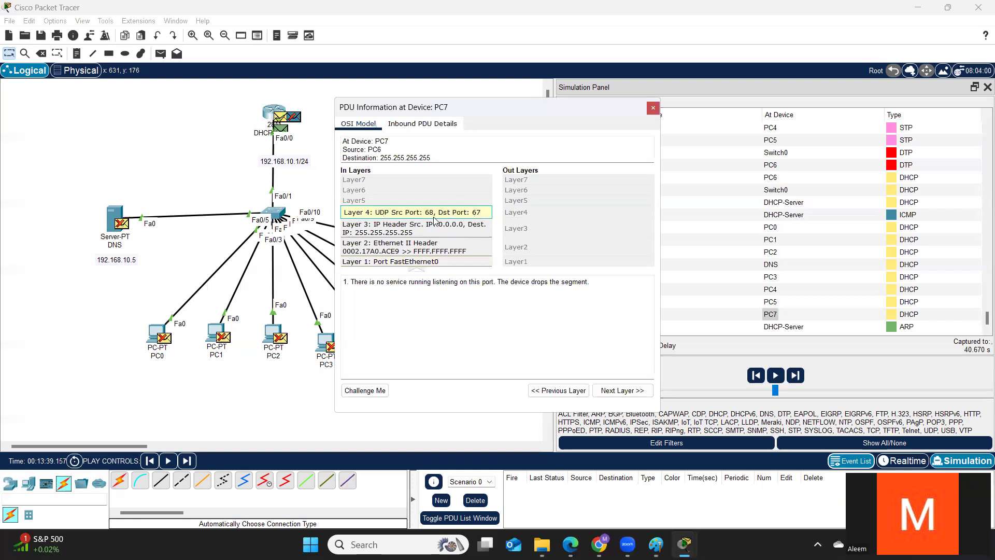
click(457, 230)
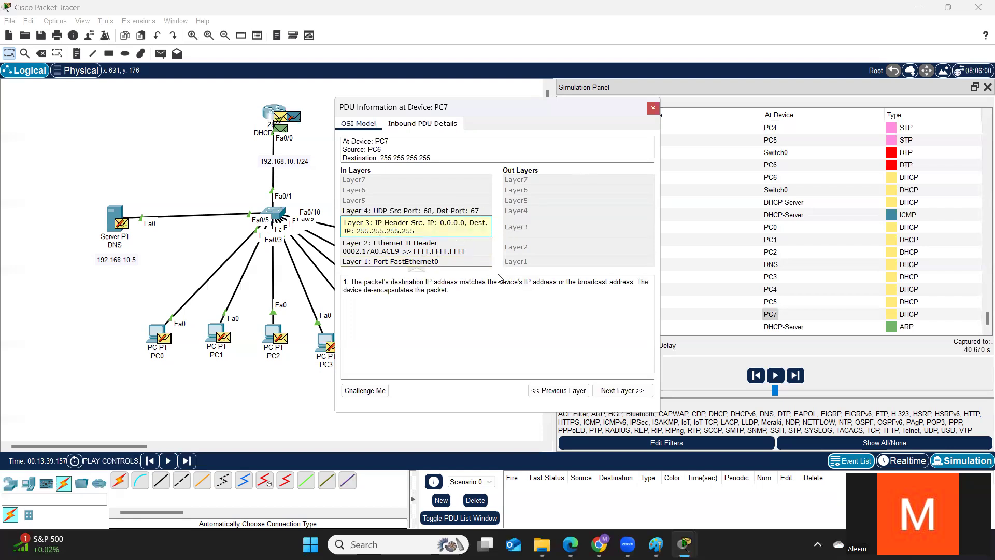
click(653, 109)
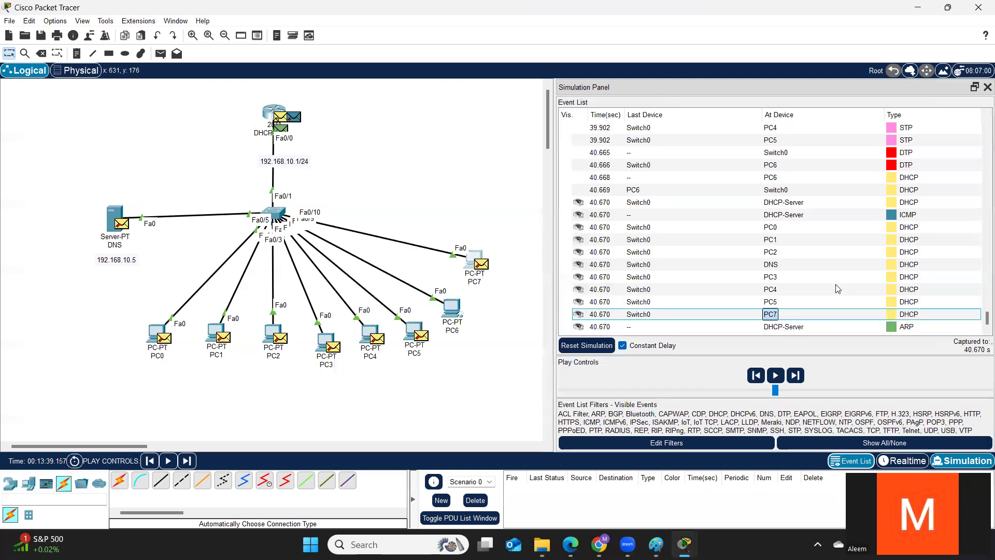
Step the simulation forward until the DHCP server's packet reaches the PCs and PC6 sends a DHCP packet back to the switch
click(795, 375)
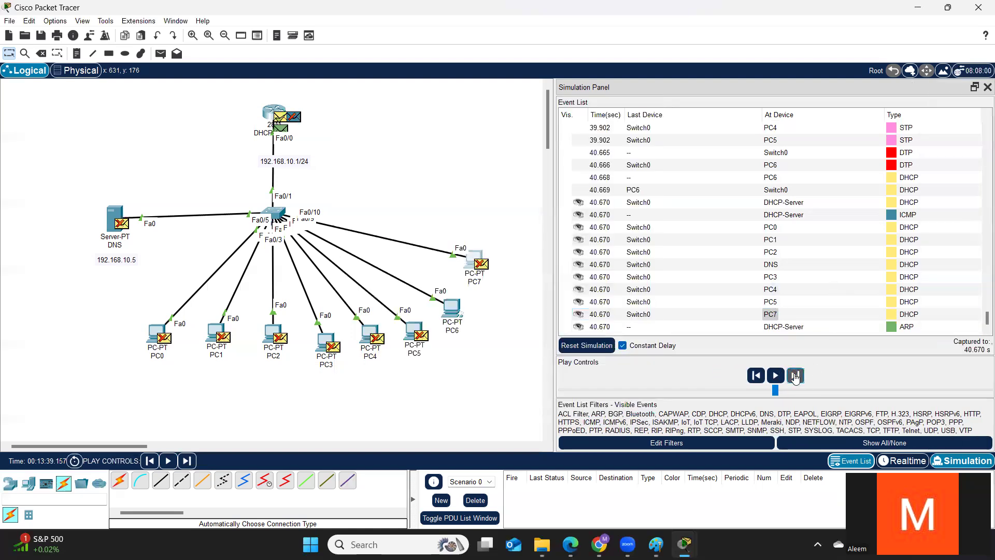
click(795, 376)
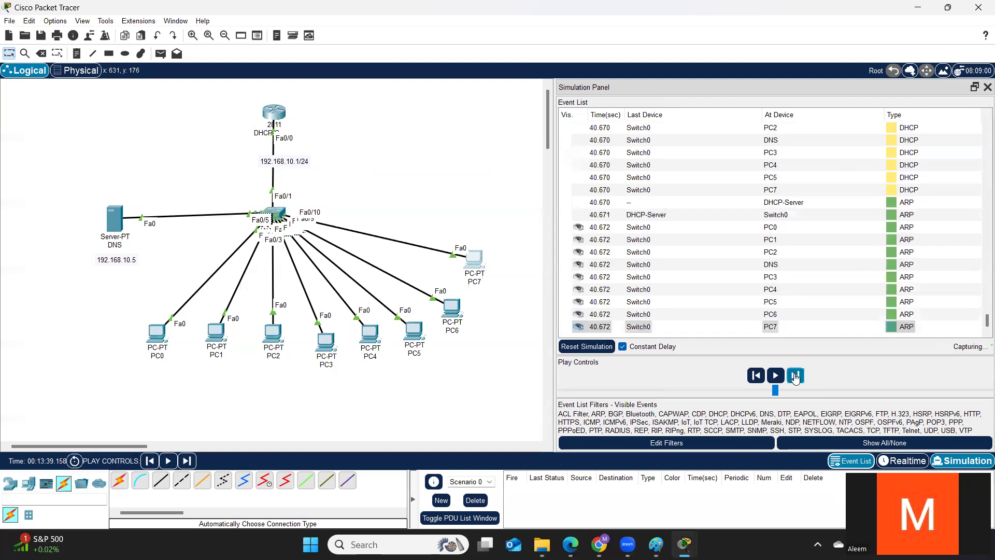
click(795, 378)
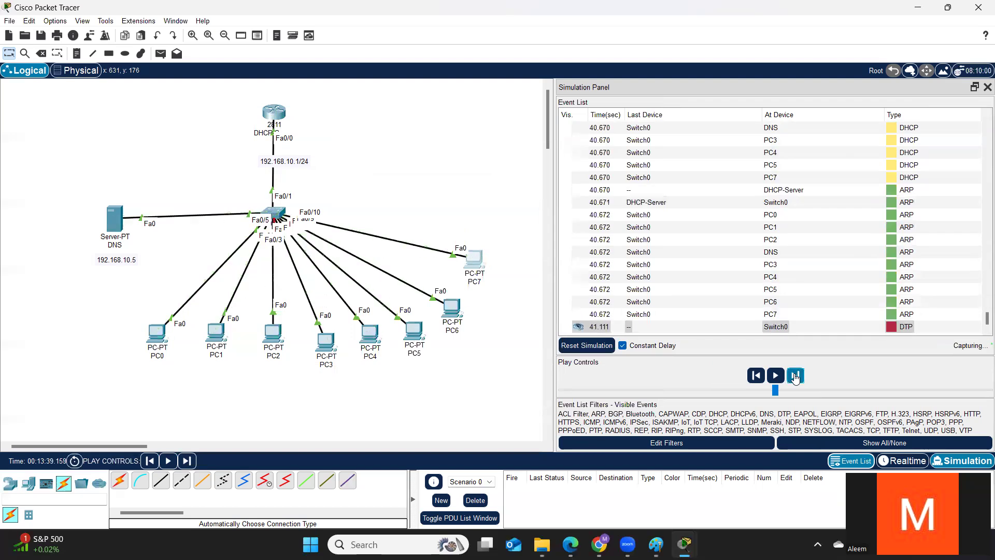
click(795, 378)
click(796, 378)
click(796, 377)
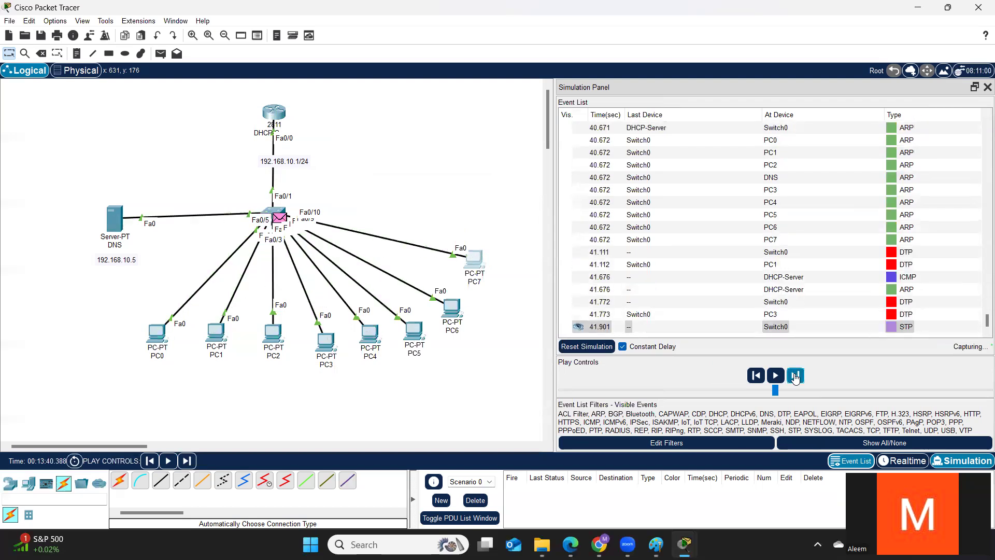
click(796, 376)
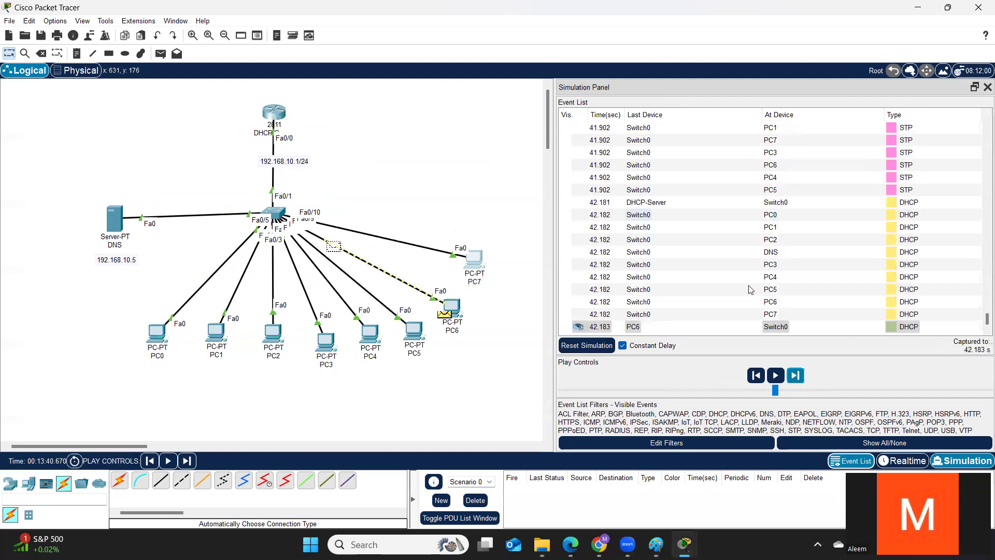
Examine the OSI layer information of the DHCP server's broadcast packet received at PC7 at 42.182 s, and close it
click(771, 315)
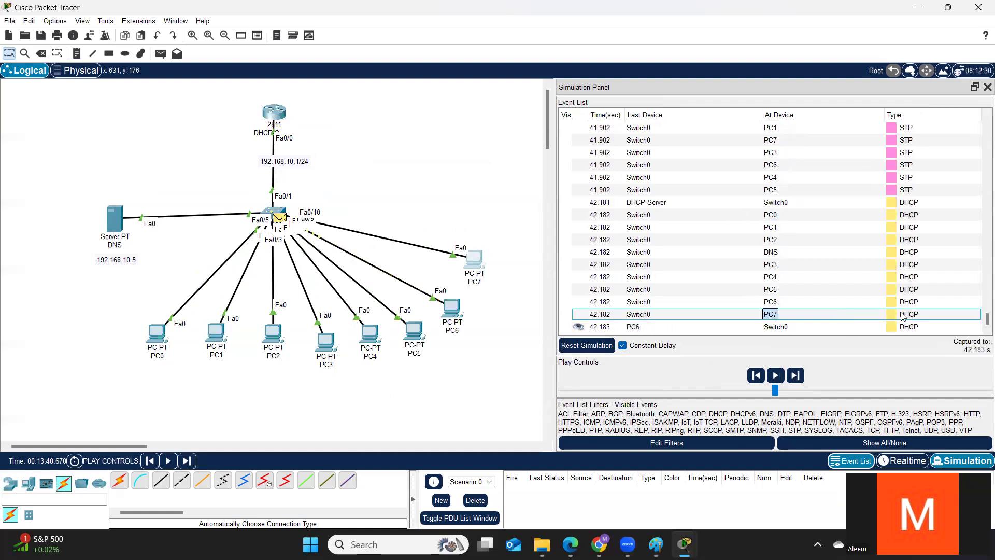
click(907, 314)
click(908, 314)
click(644, 315)
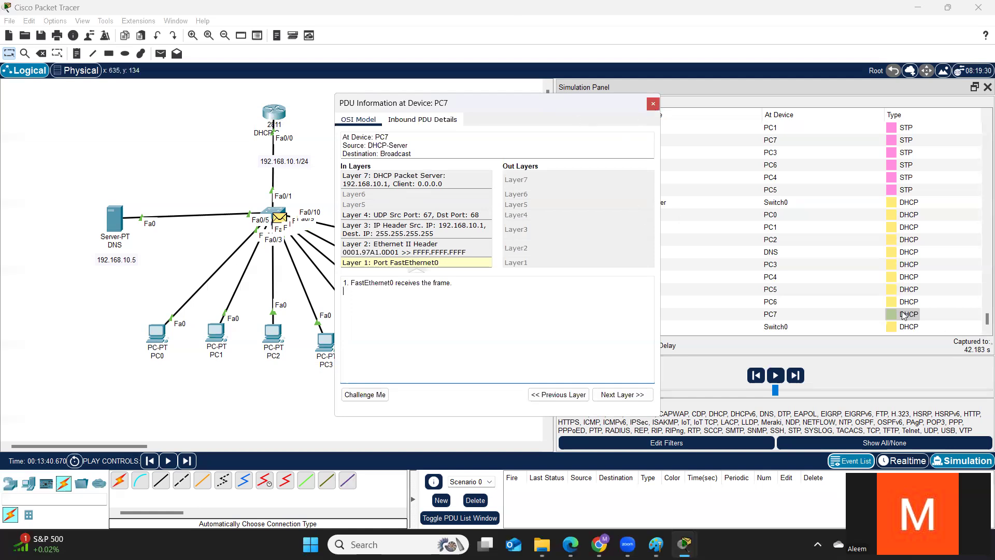
click(653, 103)
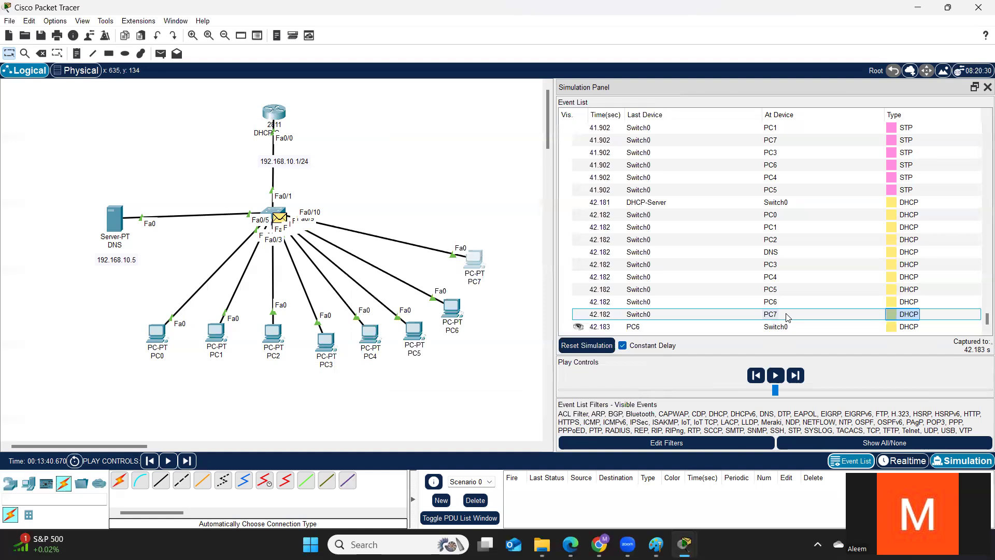
Examine PC6's DHCP packet at Switch0, and step the simulation forward to the DHCP server's reply to the PCs
click(911, 327)
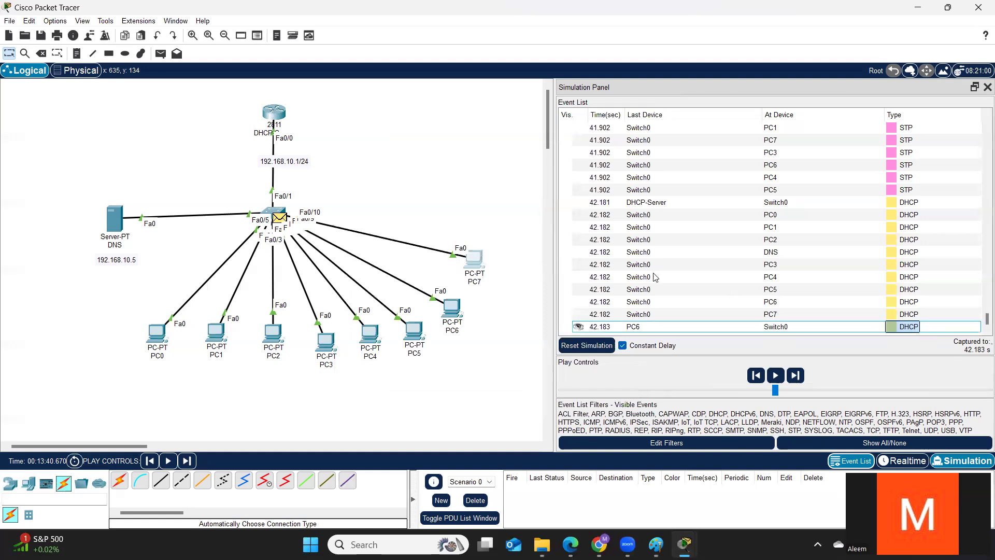
click(894, 328)
click(793, 377)
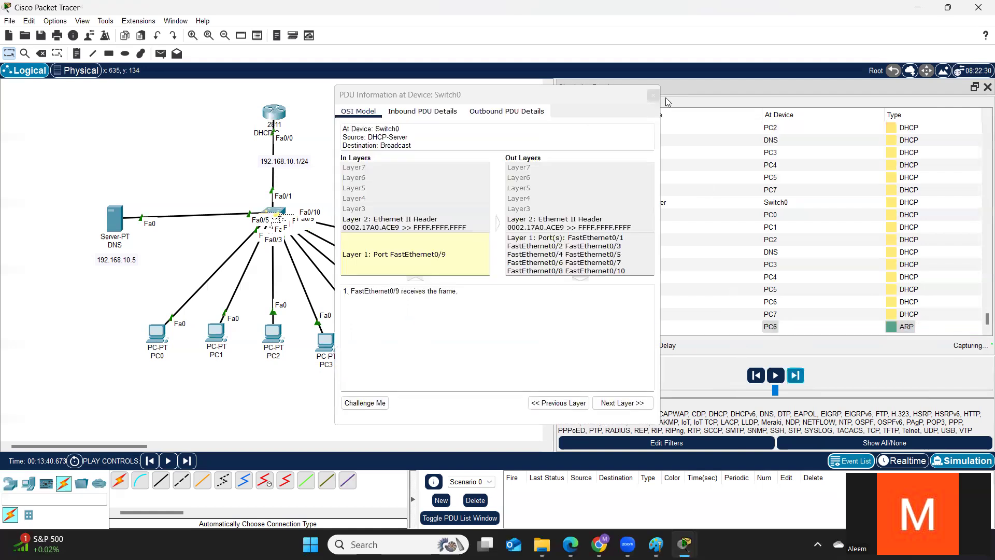
click(653, 95)
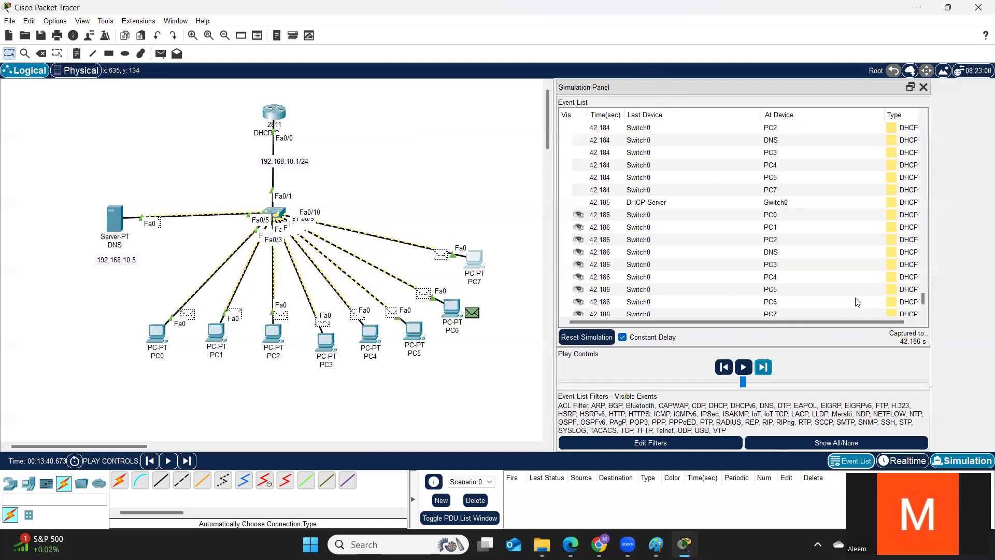
Step the simulation through the ARP, DTP, STP and CDP events until PC7's new DHCP packet reaches the DHCP server and other PCs
click(793, 377)
click(794, 376)
click(793, 380)
click(793, 380)
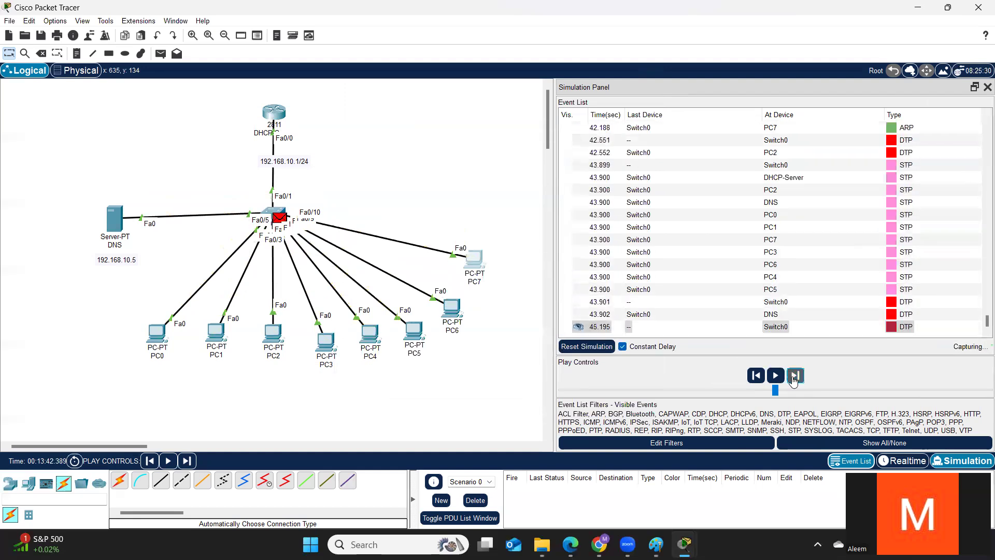
click(793, 380)
click(793, 380)
click(793, 380)
click(793, 380)
click(794, 380)
click(793, 380)
click(793, 380)
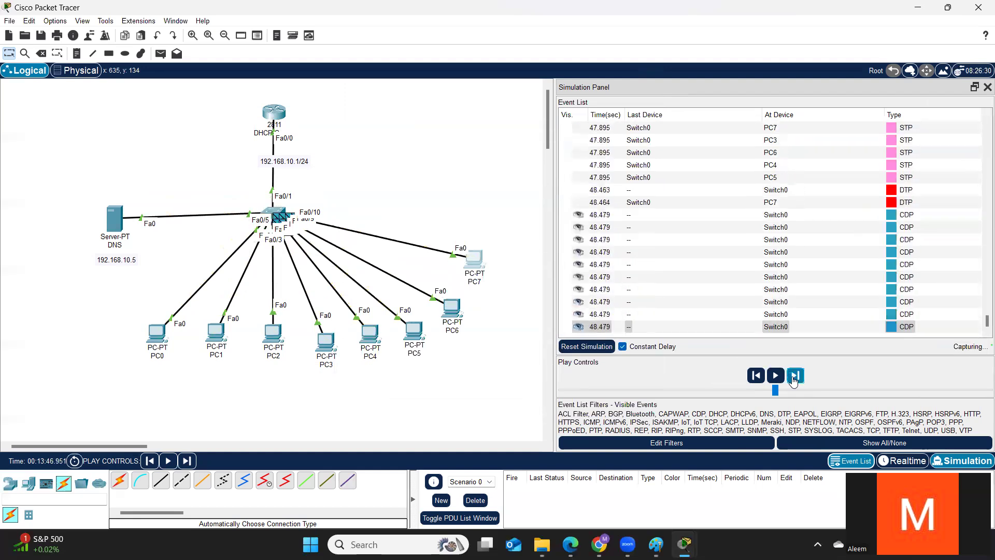
click(793, 380)
click(793, 380)
click(793, 380)
click(793, 380)
click(793, 379)
click(793, 380)
click(794, 379)
click(793, 380)
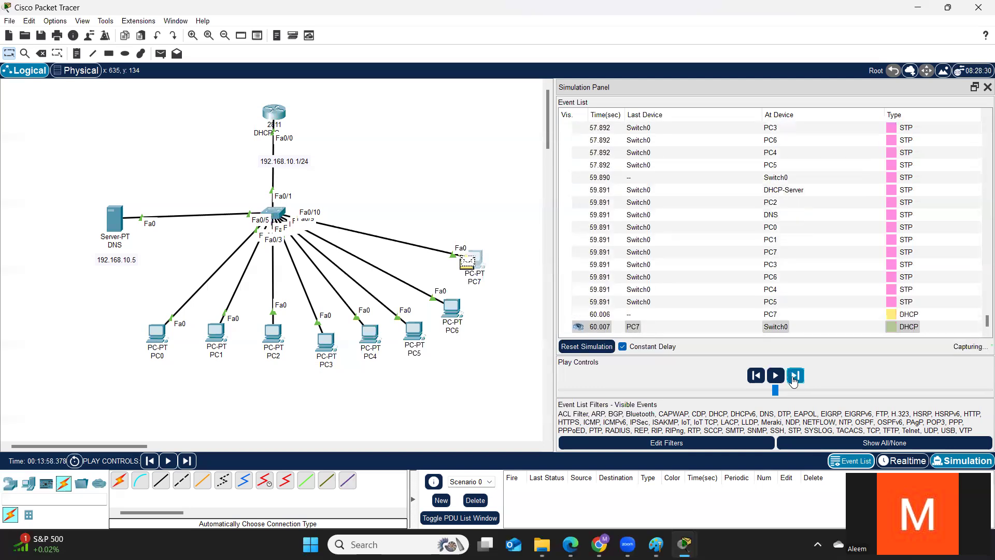
click(793, 380)
click(793, 380)
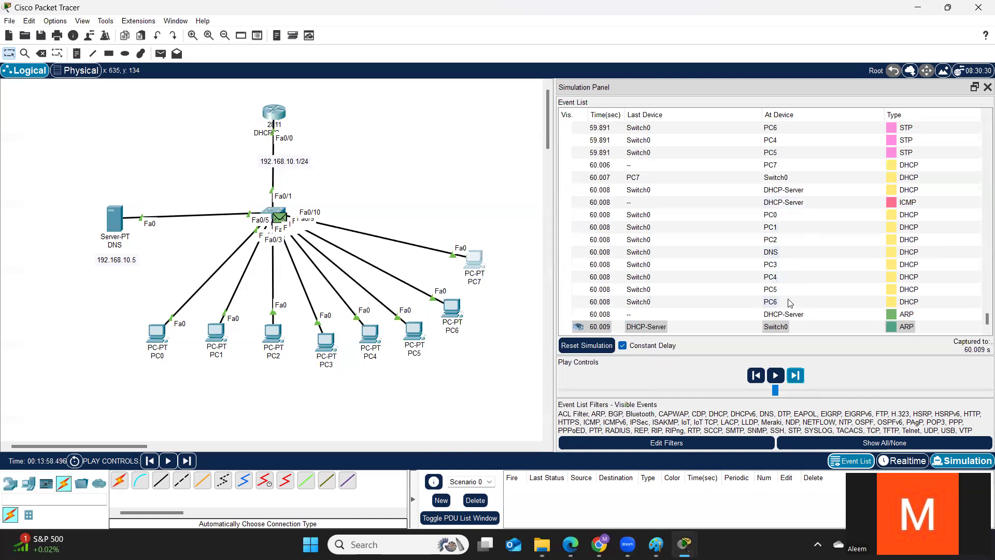
Examine the inbound layers of PC7's DHCP broadcast as received at PC6, and close the packet information
click(806, 304)
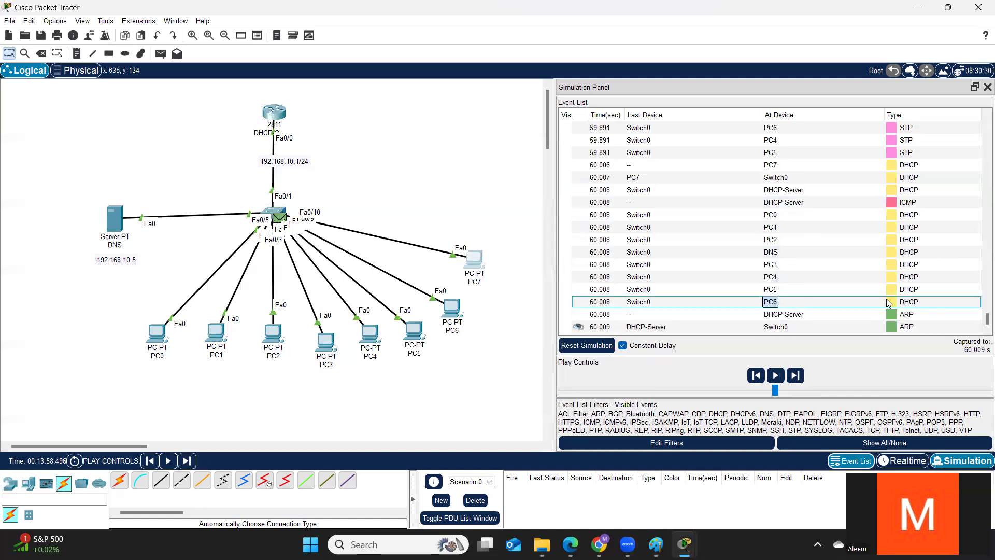
double_click(636, 302)
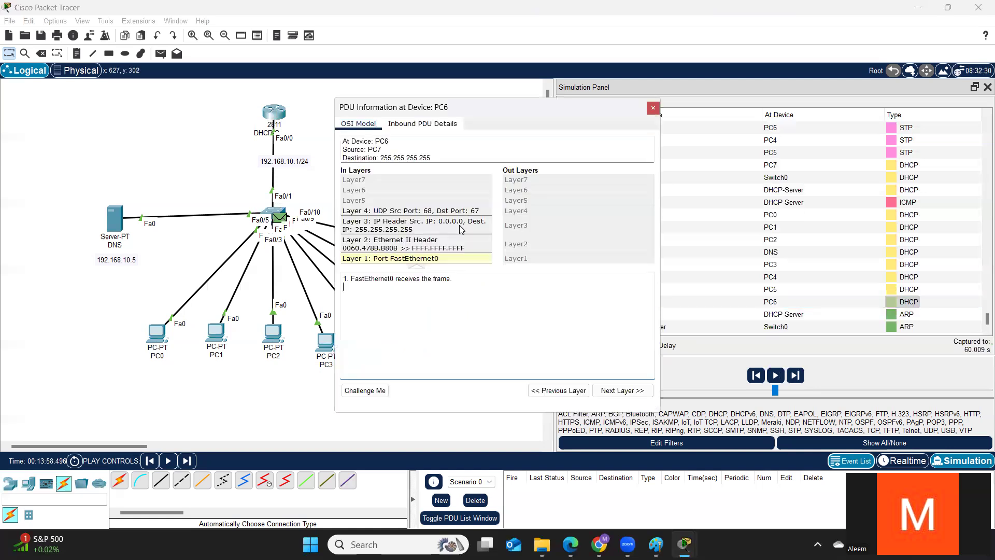
click(652, 108)
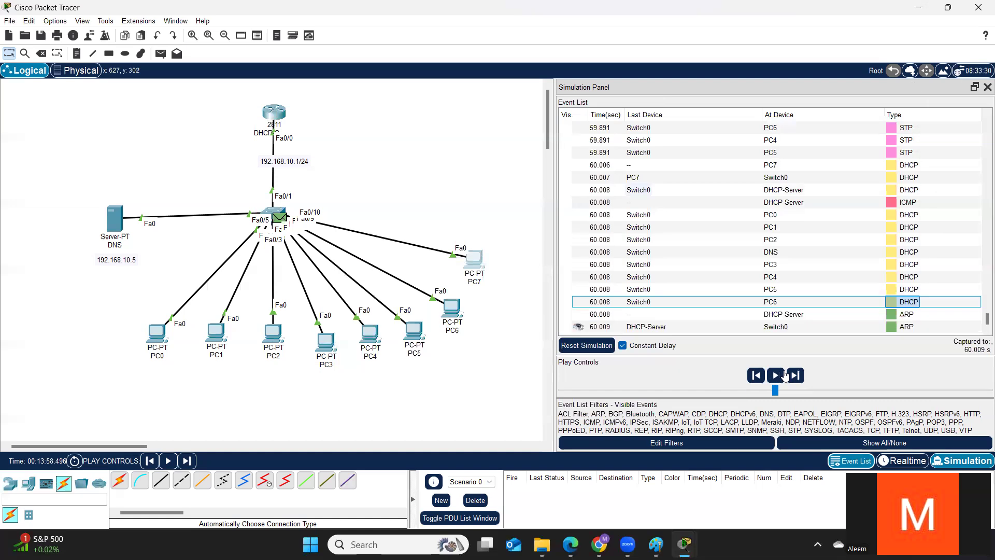
Step the simulation forward until the DHCP server sends its DHCP packet to Switch0, and view that packet's layers at the switch
click(796, 375)
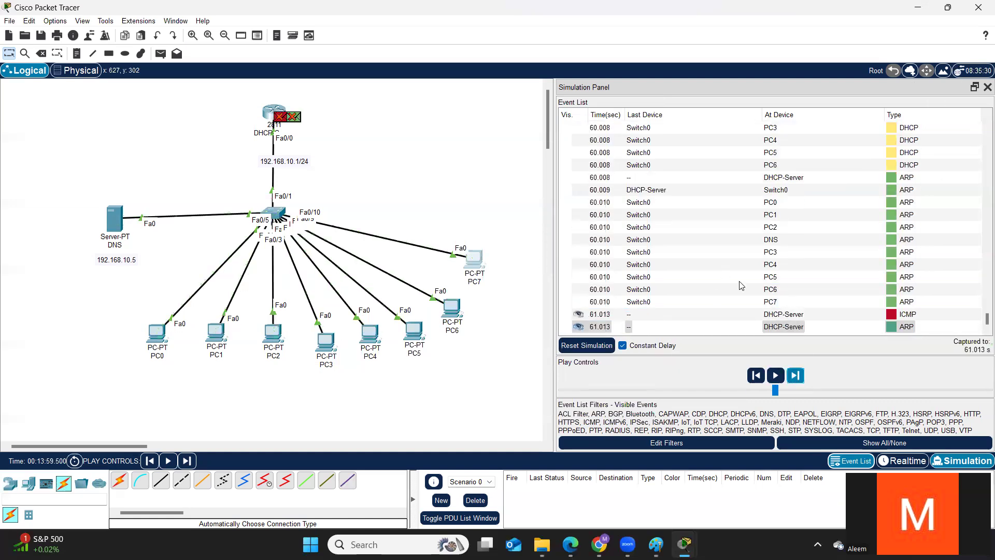
click(796, 376)
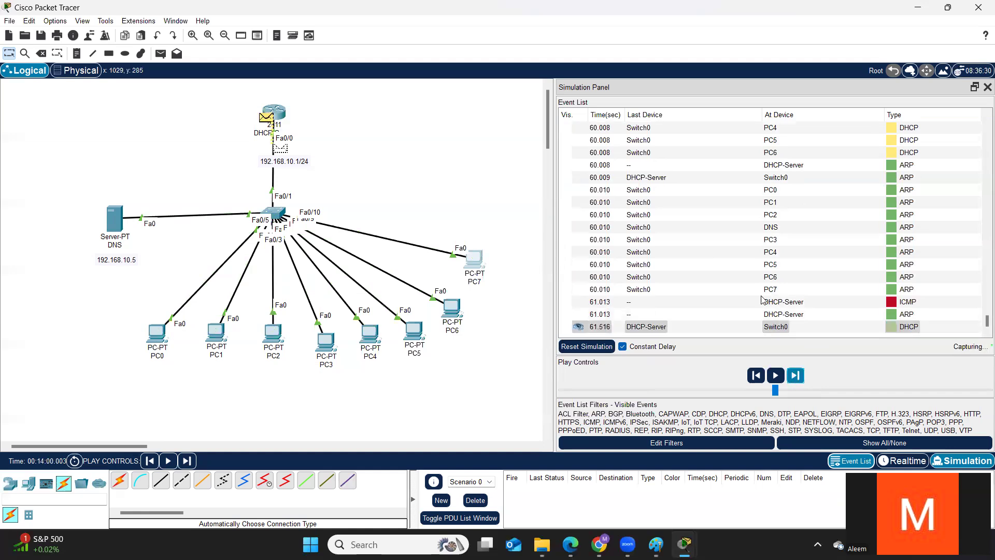
click(905, 329)
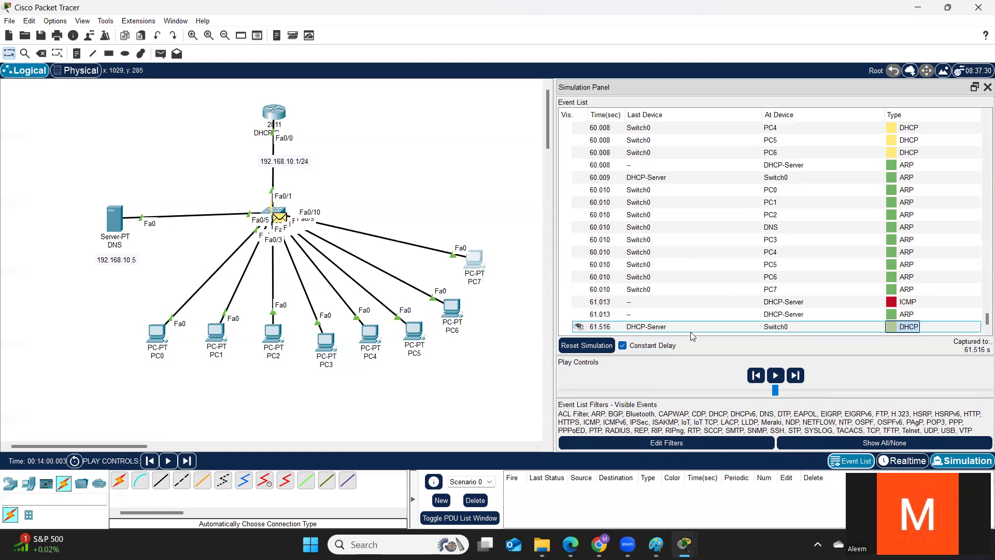
click(913, 329)
click(280, 218)
click(657, 92)
Step the simulation forward to deliver the DHCP server's packet to all PCs, and examine the packet received at PC7
click(795, 378)
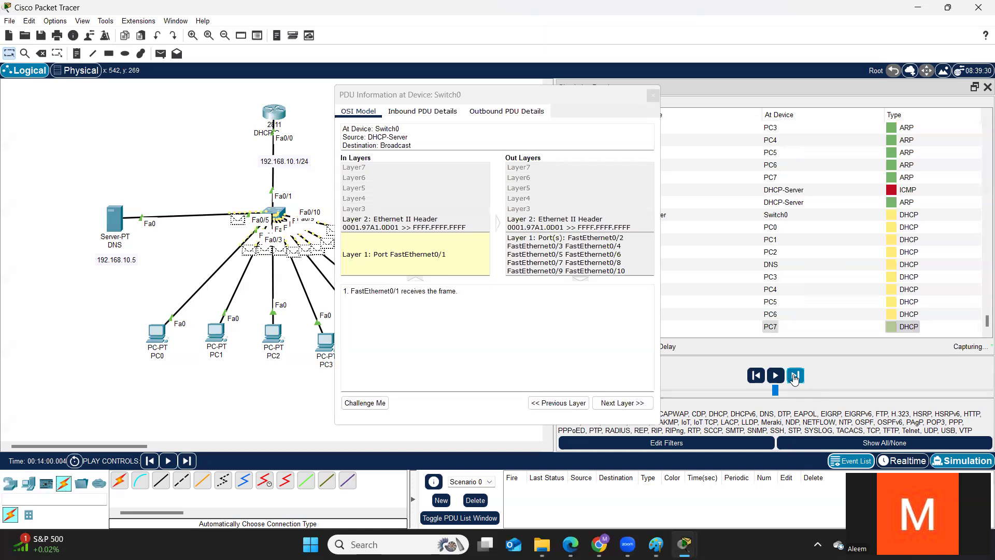
click(653, 95)
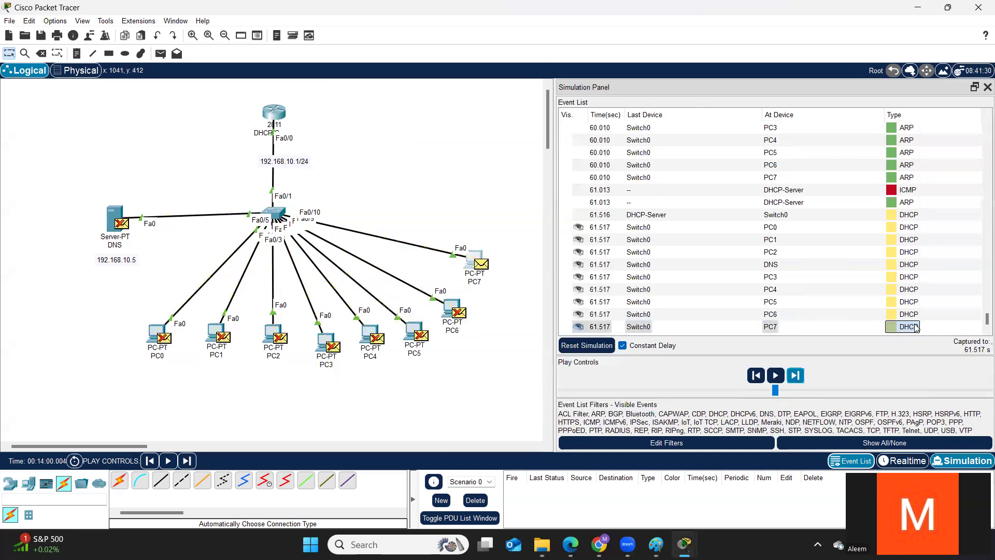
click(916, 326)
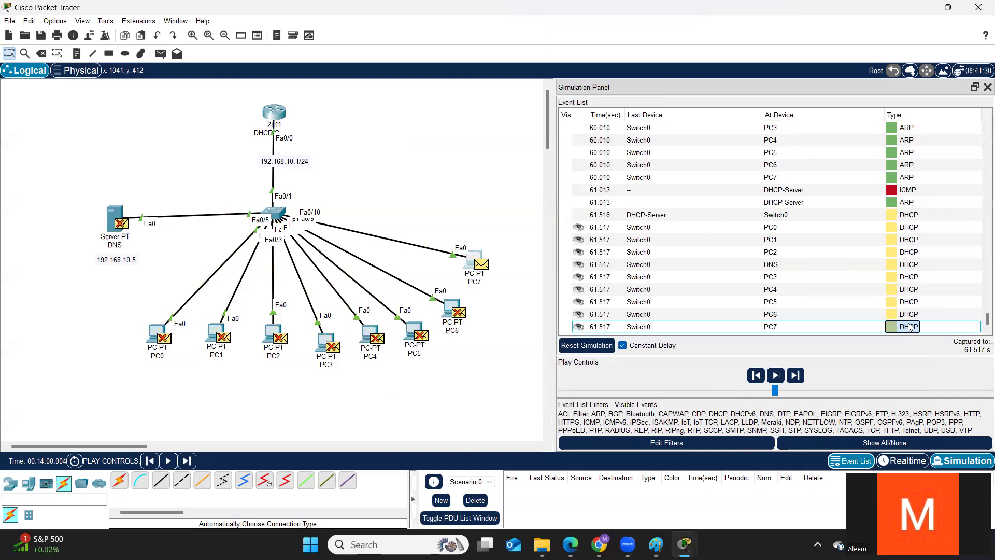
click(910, 326)
click(655, 95)
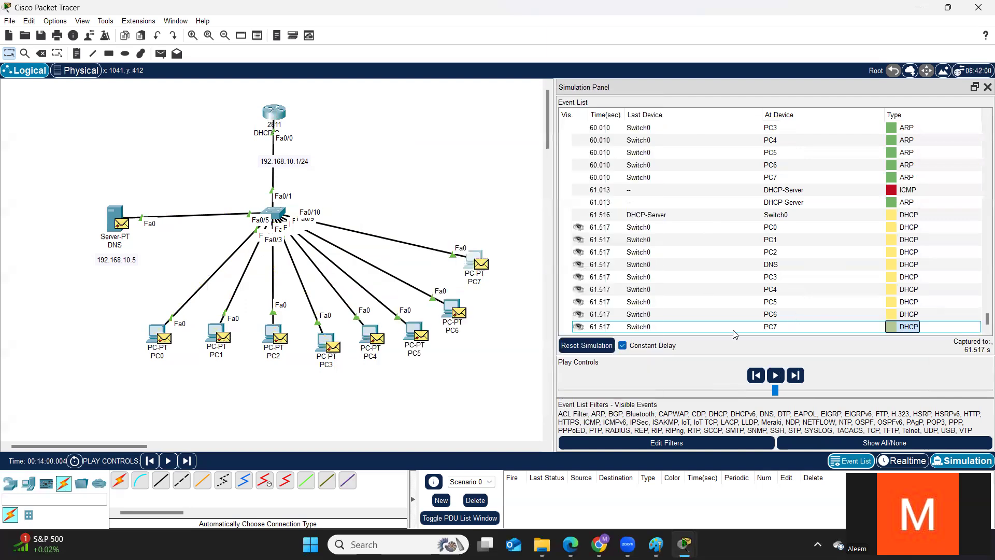
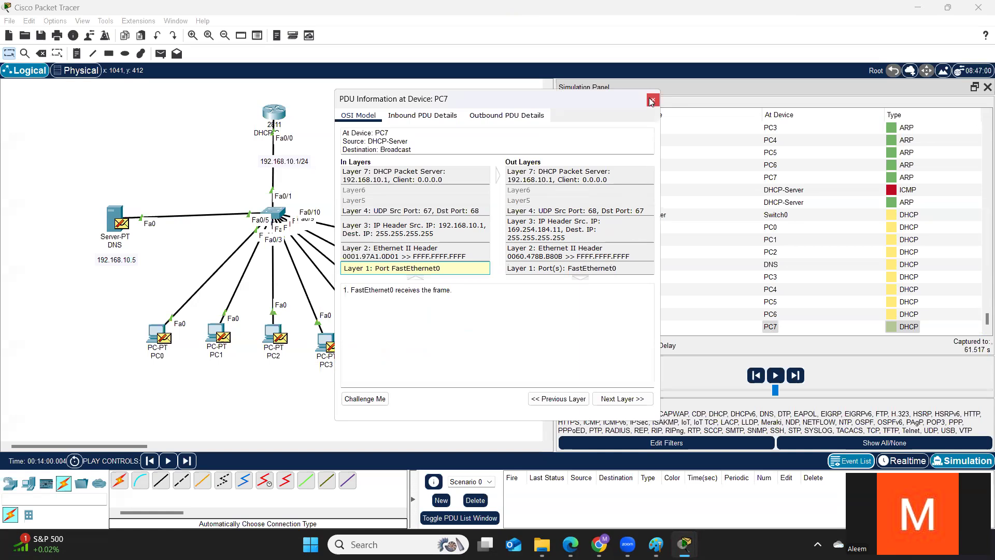
Move PC7 slightly in the topology, and review the inbound and outbound layers of its DHCP packet again
drag(469, 252, 486, 266)
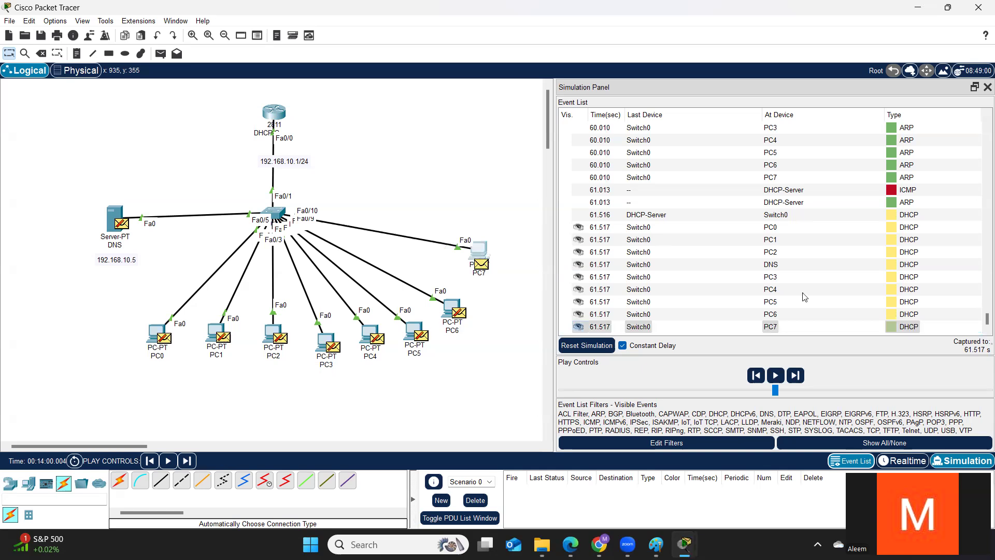
click(828, 327)
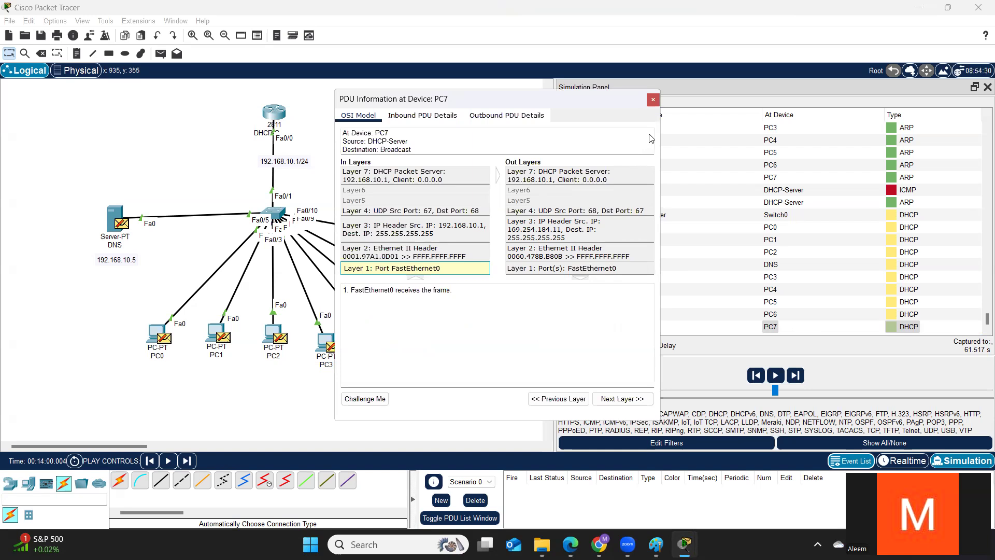
click(652, 99)
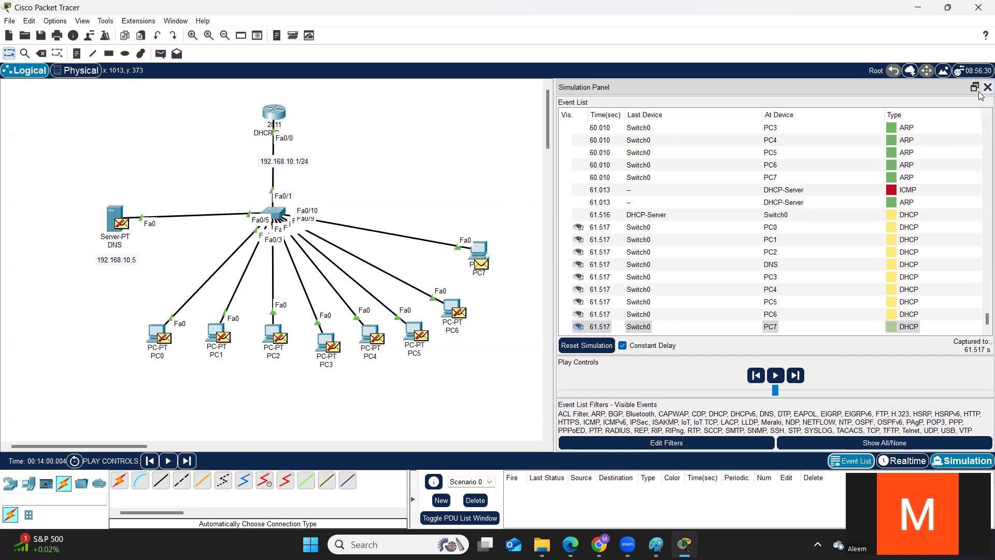
Close the Simulation Panel and check PC7's IP configuration while the simulation is still paused
click(987, 87)
click(479, 253)
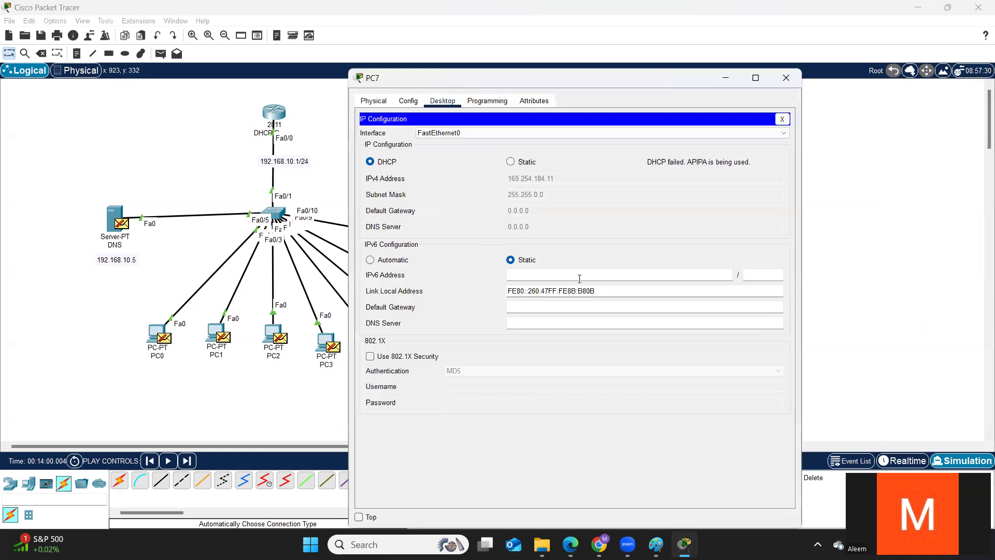
click(785, 86)
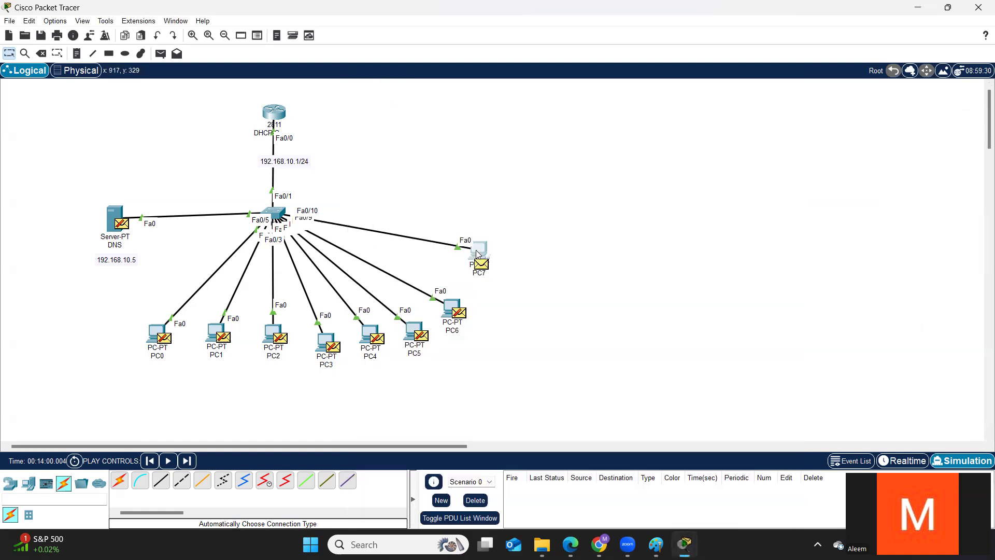
click(480, 258)
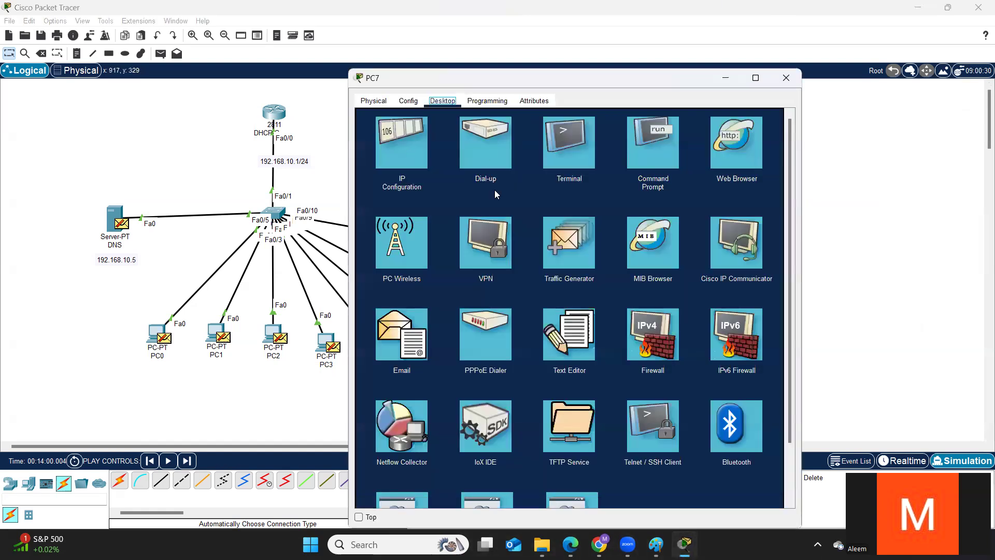
click(407, 149)
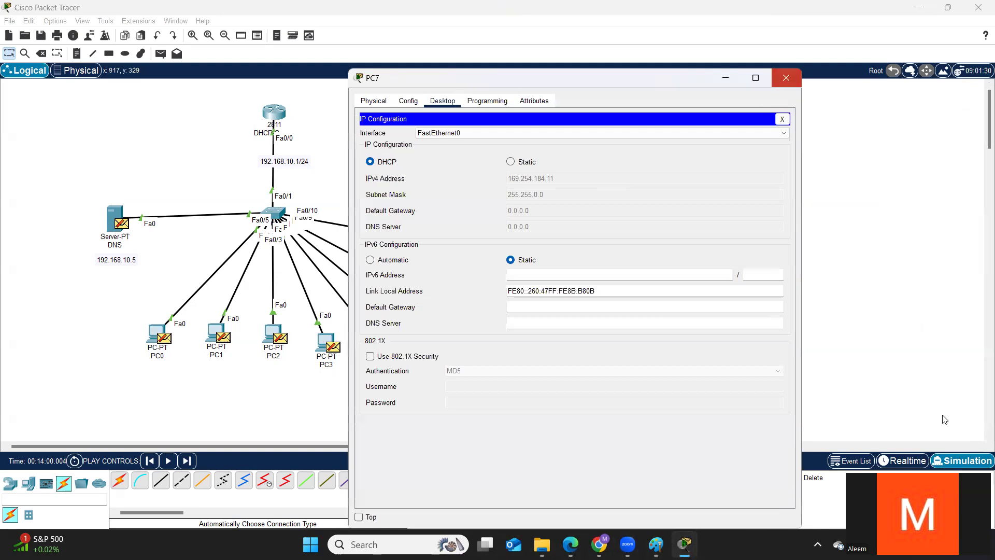
click(786, 77)
Switch the network to Realtime mode and check the addresses in PC7's IP configuration
click(911, 464)
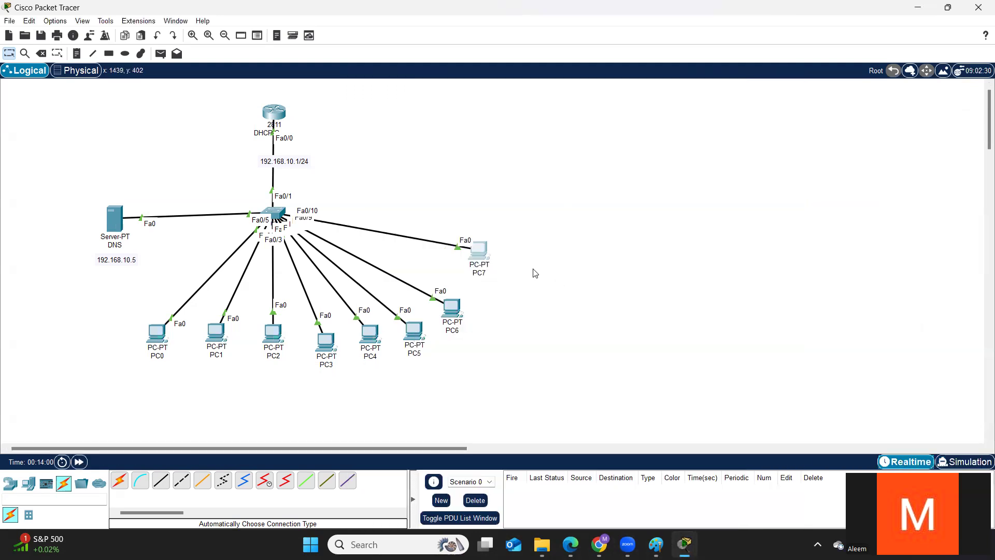
click(480, 249)
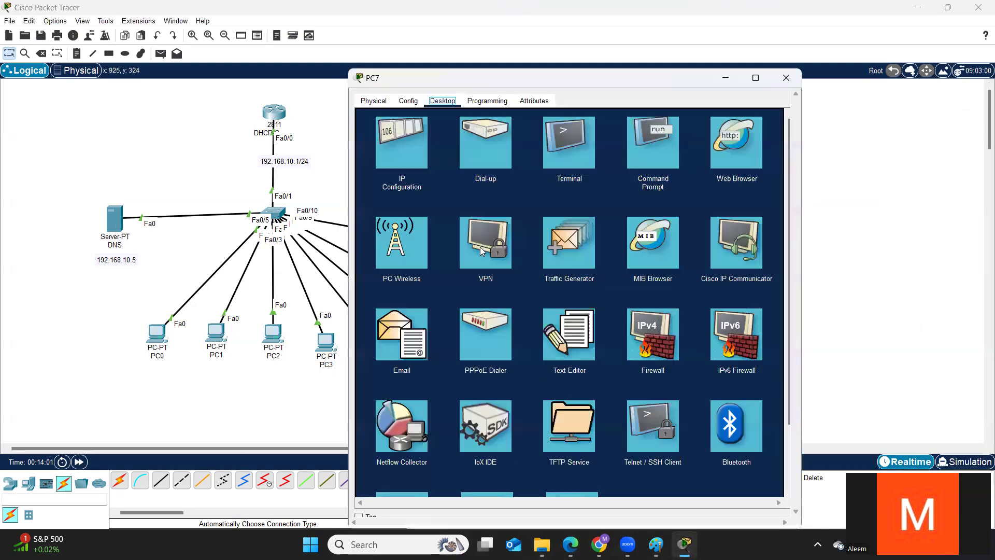
click(406, 144)
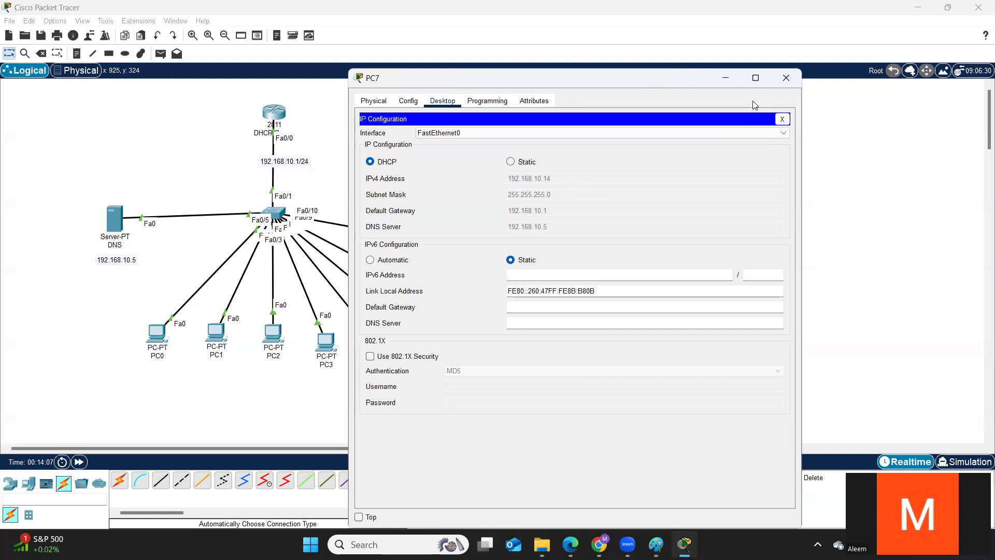
click(794, 78)
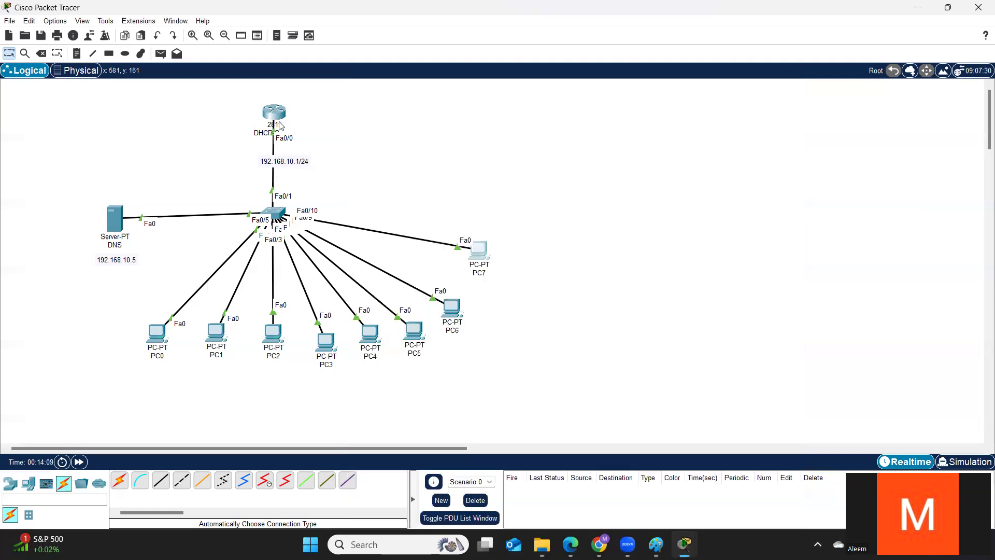
Shift the DHCP router and the DNS server slightly in the topology, and briefly open PC0's web browser
mouse_move(270, 114)
mouse_down()
mouse_move(291, 110)
mouse_move(275, 114)
mouse_up()
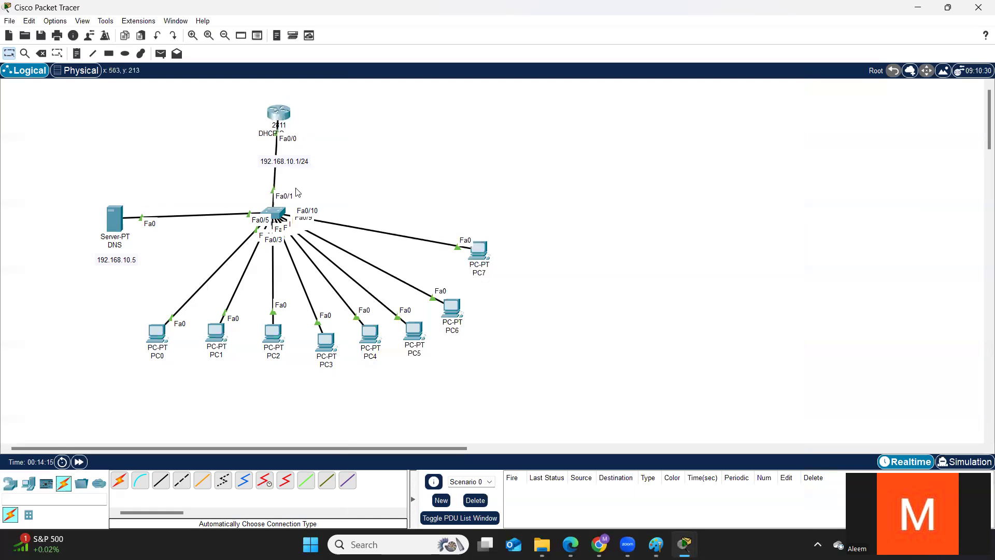
mouse_move(105, 232)
mouse_down()
mouse_move(108, 213)
mouse_move(103, 234)
mouse_up()
click(156, 335)
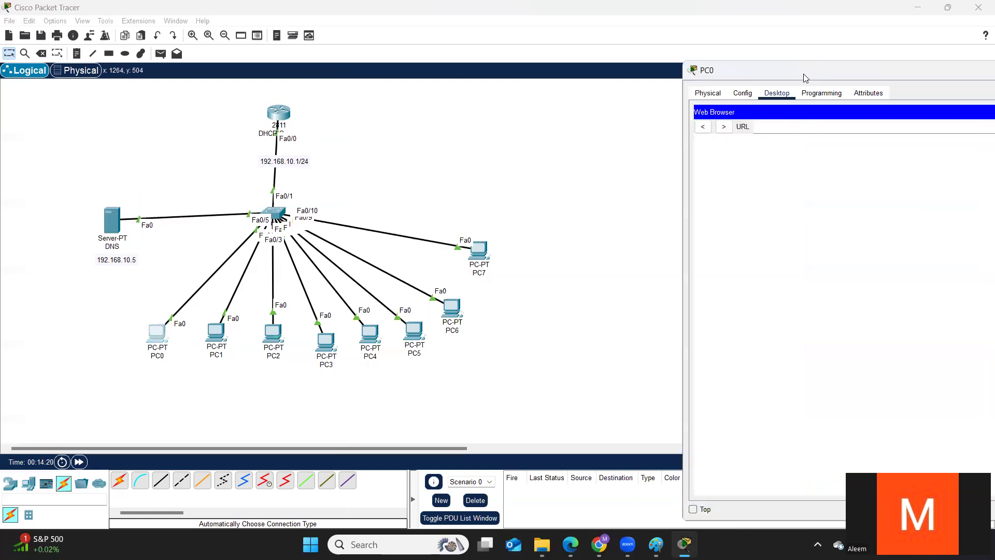
click(853, 71)
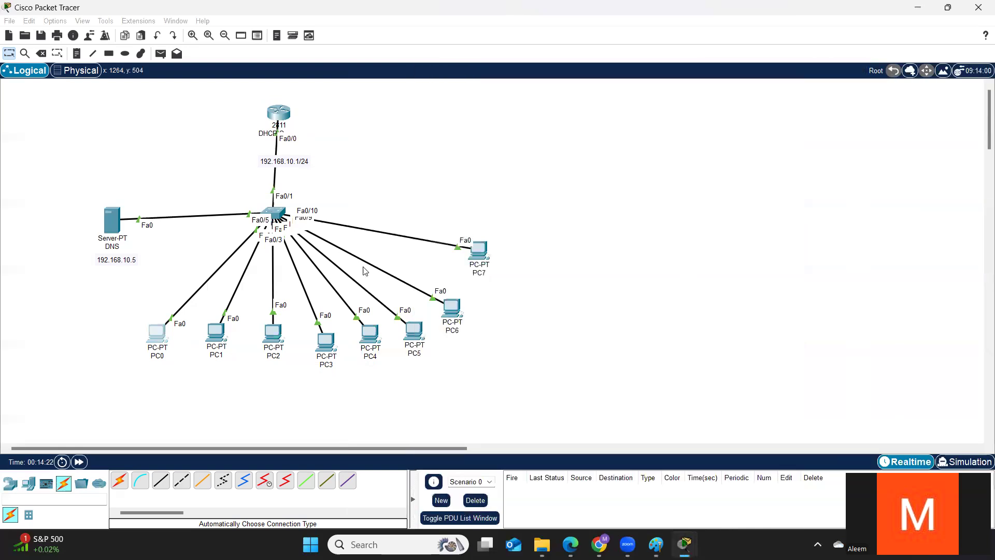
Load the server's web page at 192.168.10.5 in PC0's web browser
click(162, 326)
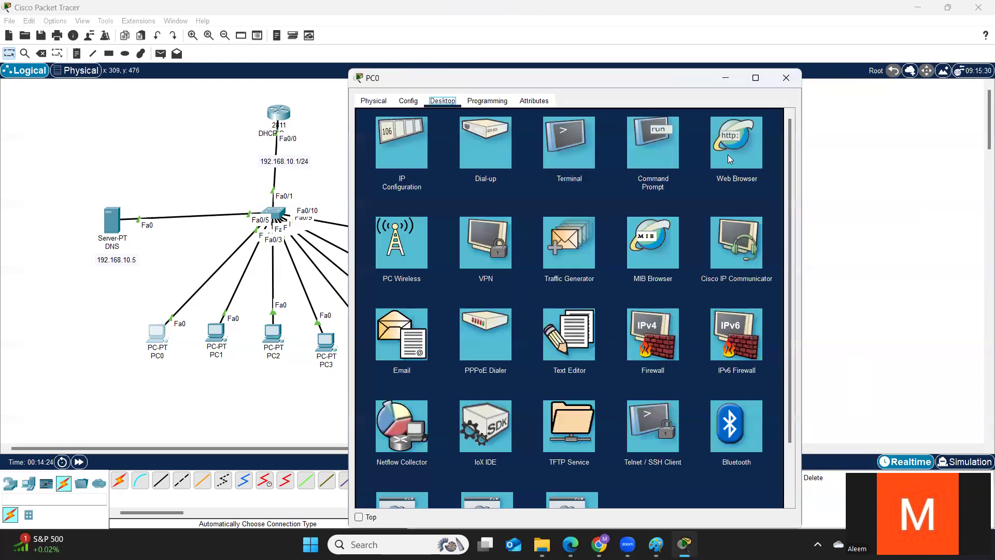
click(741, 159)
drag(628, 84, 713, 80)
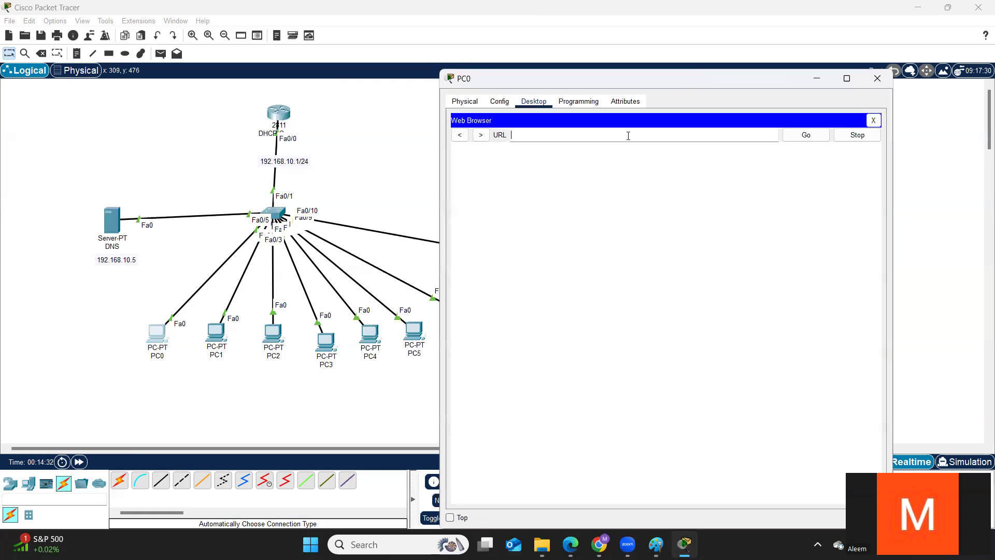
text(198)
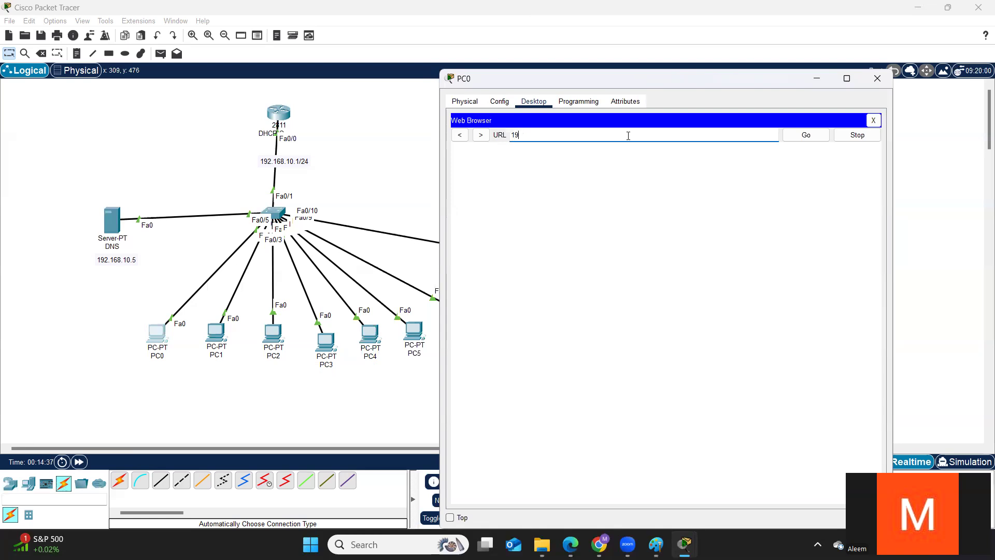
text(.168.10.5)
key(Return)
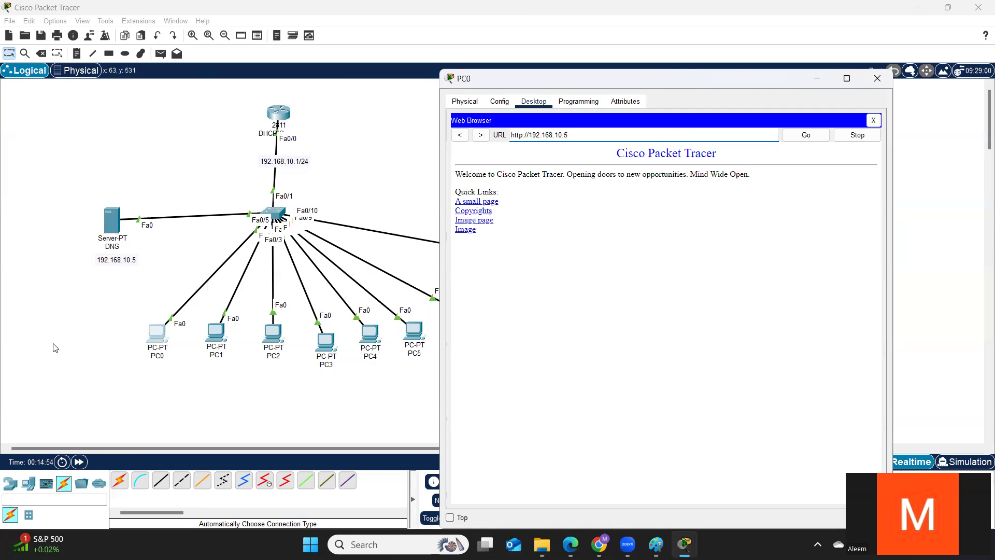
mouse_move(157, 304)
mouse_down()
mouse_move(206, 226)
mouse_move(136, 226)
mouse_move(138, 237)
mouse_move(190, 247)
mouse_move(155, 284)
mouse_up()
mouse_move(212, 232)
mouse_down()
mouse_move(223, 211)
mouse_move(231, 235)
mouse_move(220, 210)
mouse_move(207, 207)
mouse_up()
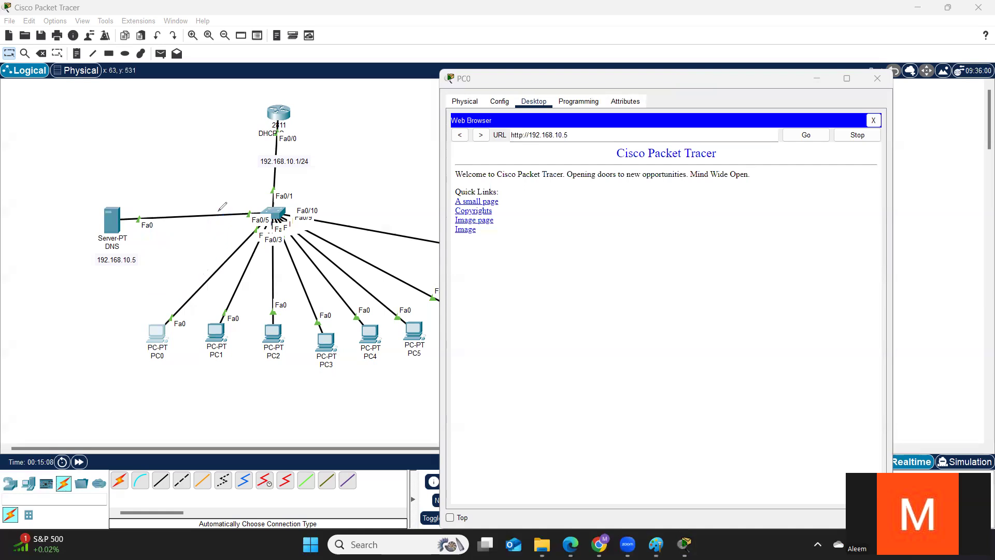
Follow the Image and Copyrights links on the server's page in PC0's browser, going back after each
click(468, 230)
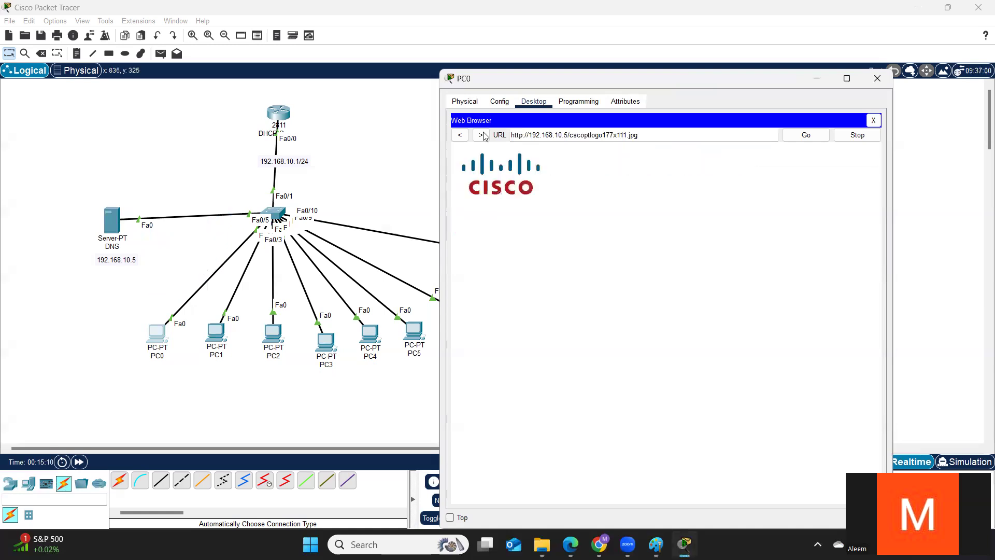
click(460, 135)
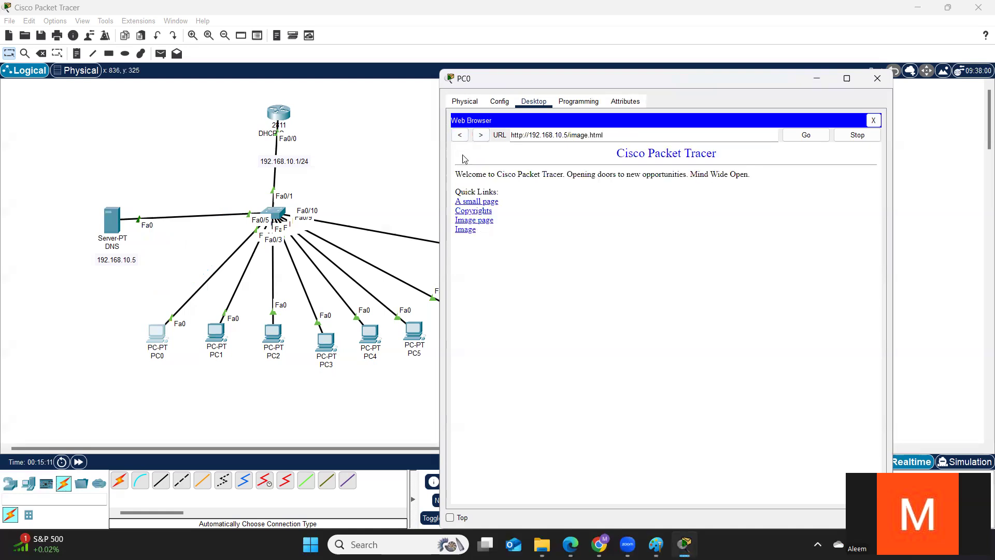
click(459, 135)
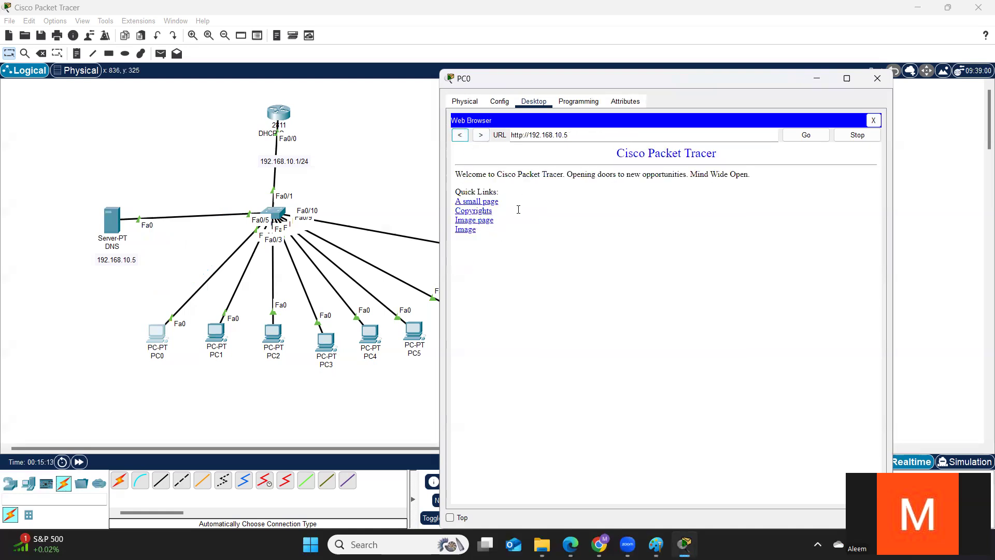
click(487, 211)
click(460, 137)
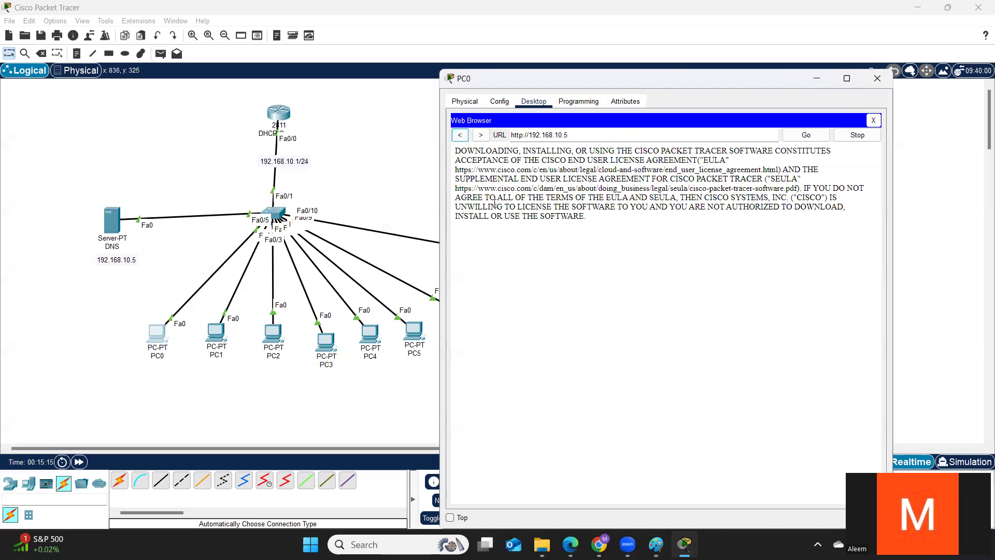
click(460, 136)
Add an A record for abc.com with address 192.168.10.5 to the DNS server's DNS service
click(113, 219)
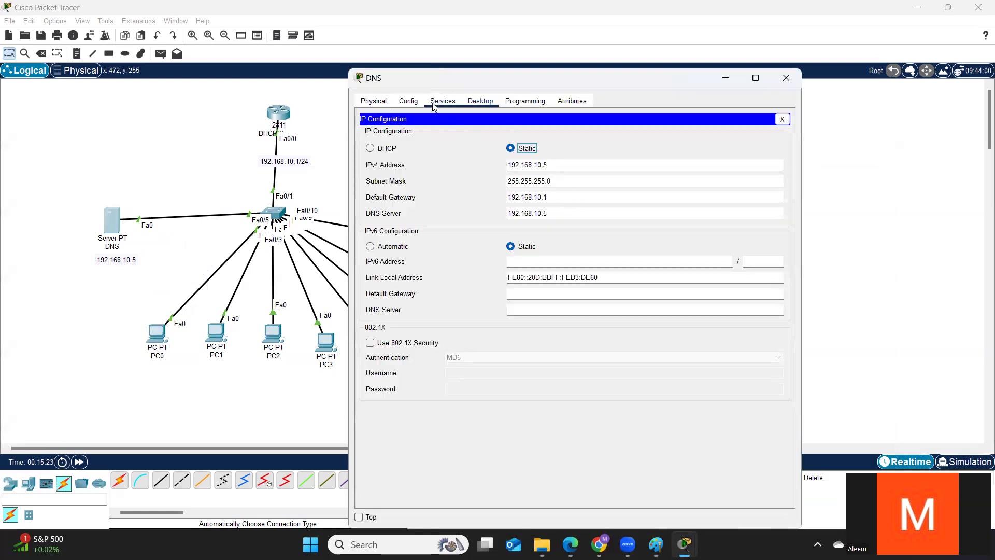
click(437, 102)
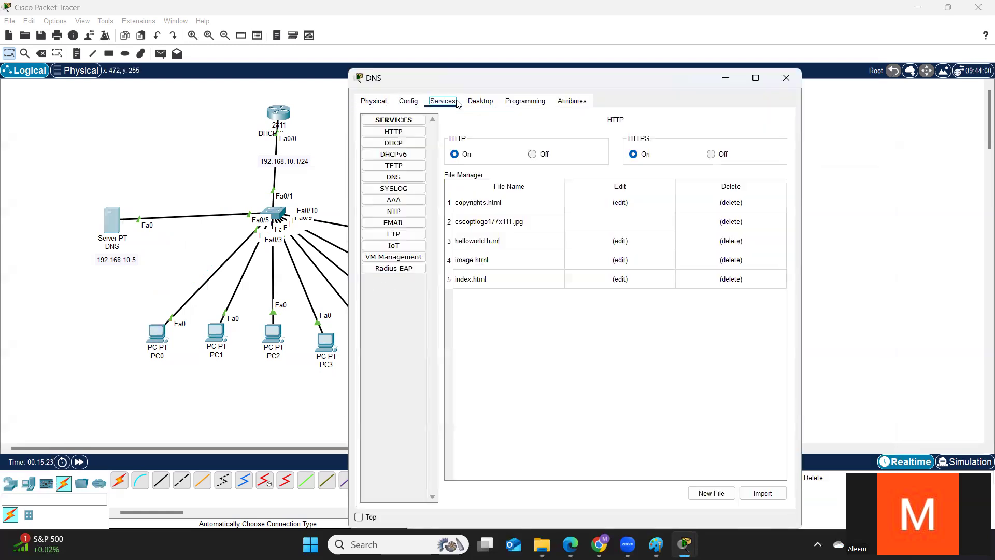
click(404, 180)
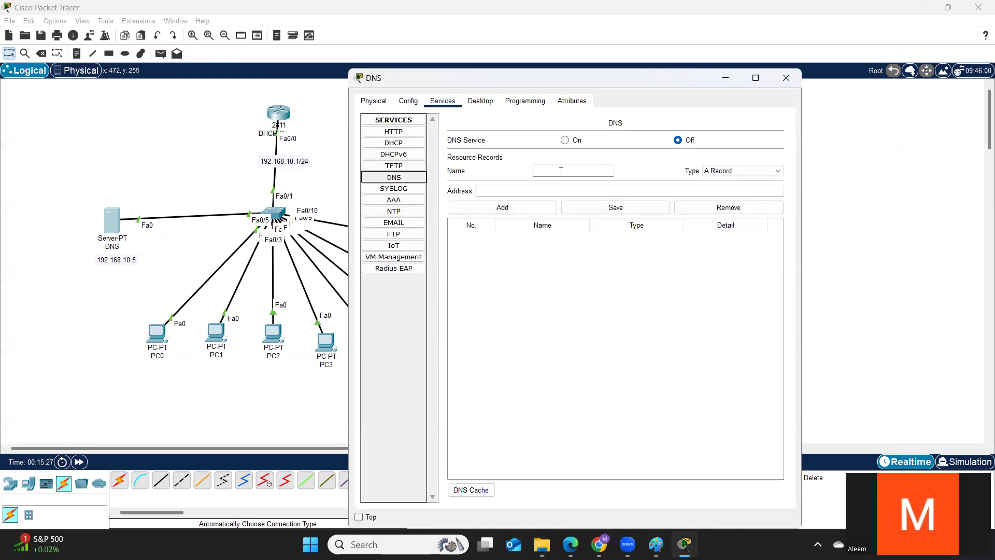
text(bc.com)
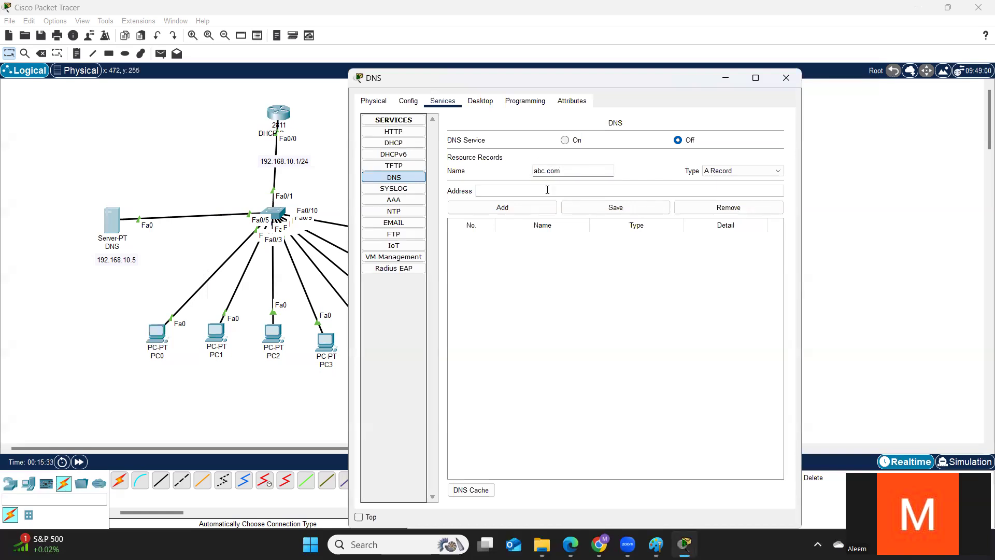
click(547, 190)
text(192.168.)
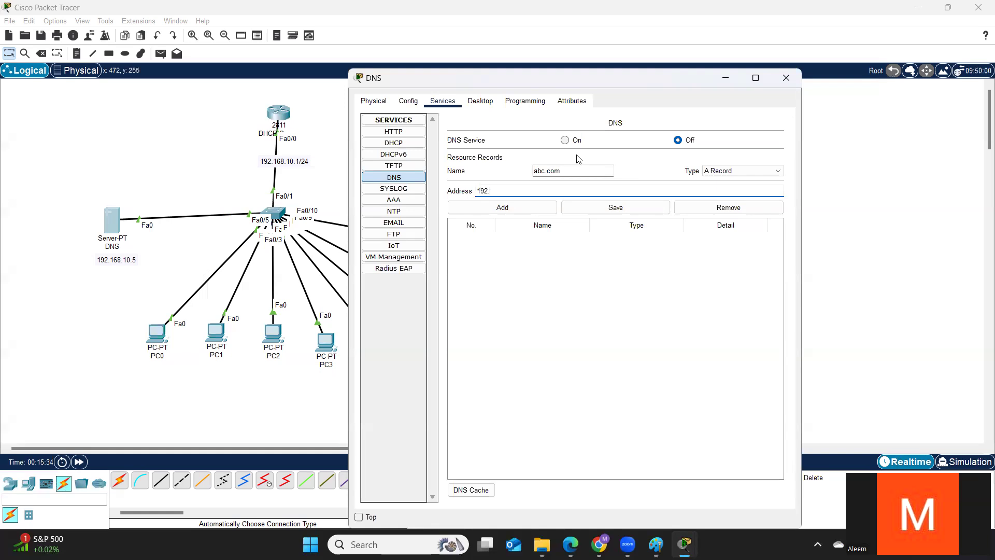
text(10.5)
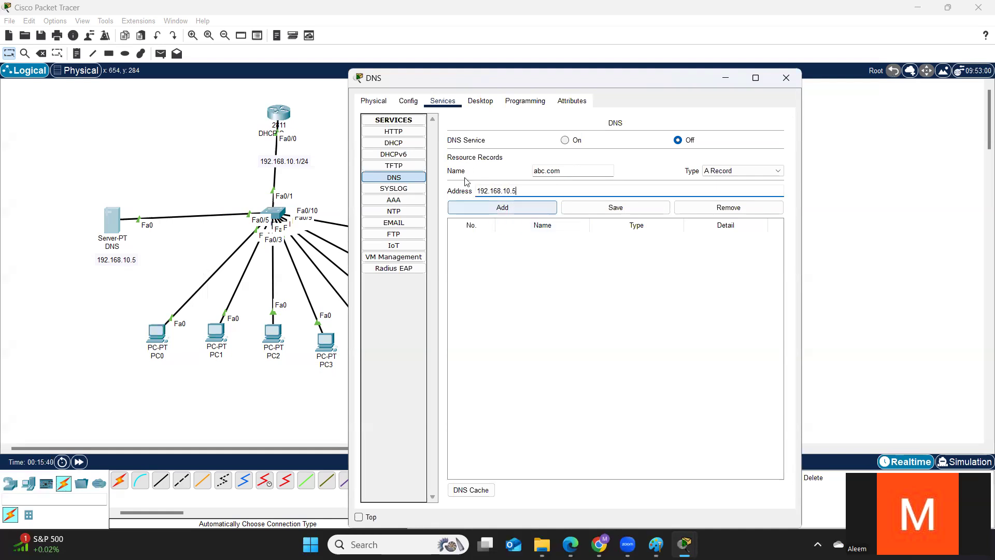
click(525, 209)
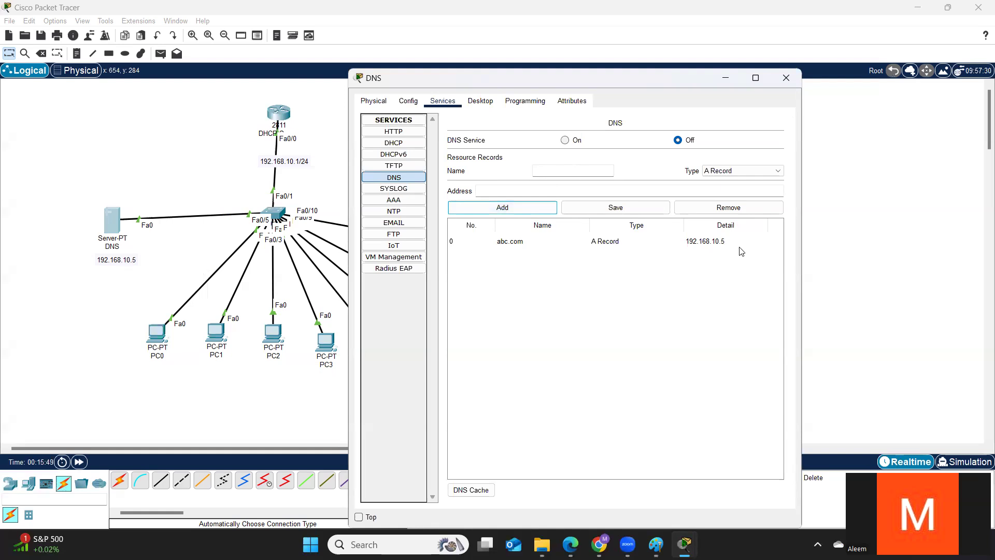
Return to PC0's web browser and select the server address in its URL
click(182, 263)
click(157, 340)
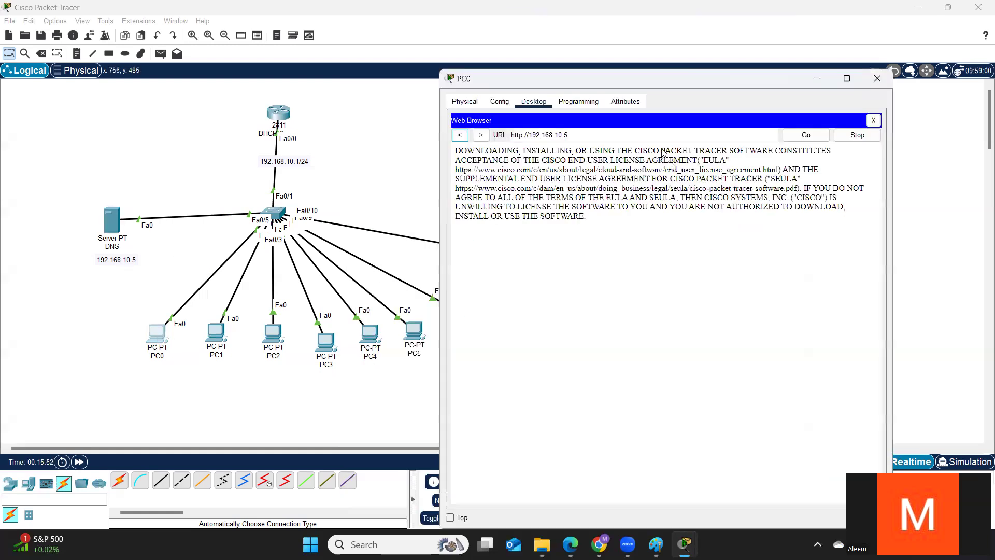
drag(570, 135, 530, 133)
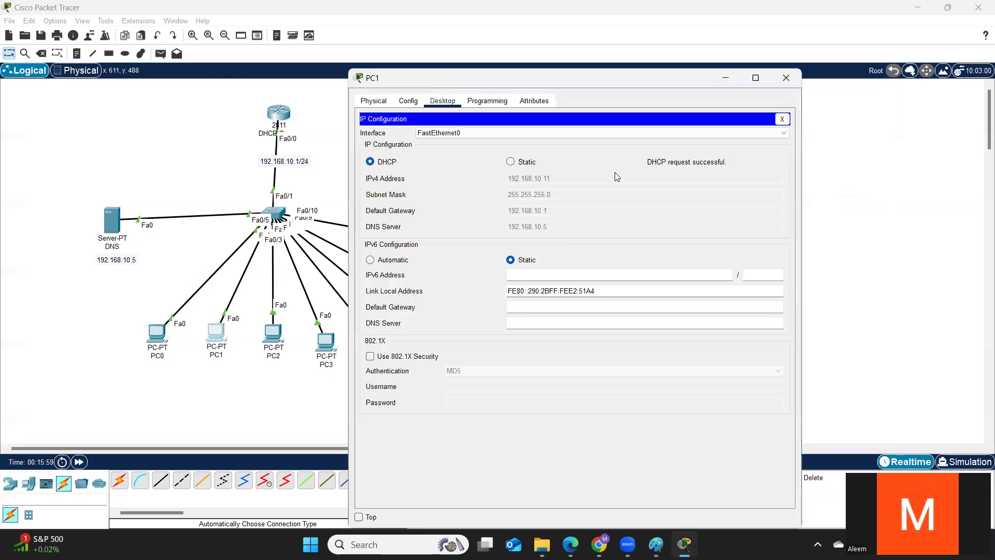
Close PC1's IP configuration and open its web browser, placing the window beside the topology
click(782, 118)
click(782, 119)
click(730, 153)
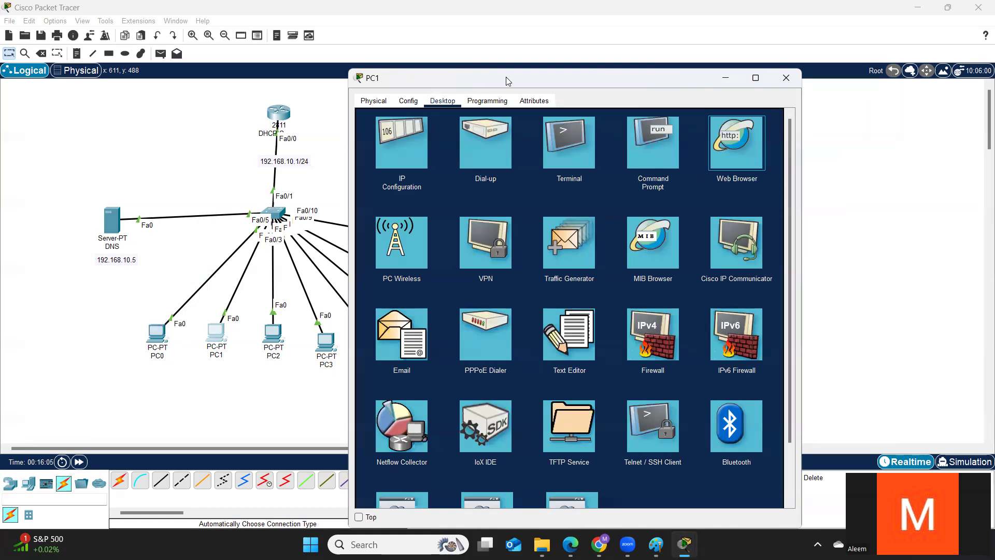
drag(559, 78, 641, 78)
Close the open device windows of PC0, PC1, PC2, PC3, PC4 and the DNS server
click(684, 544)
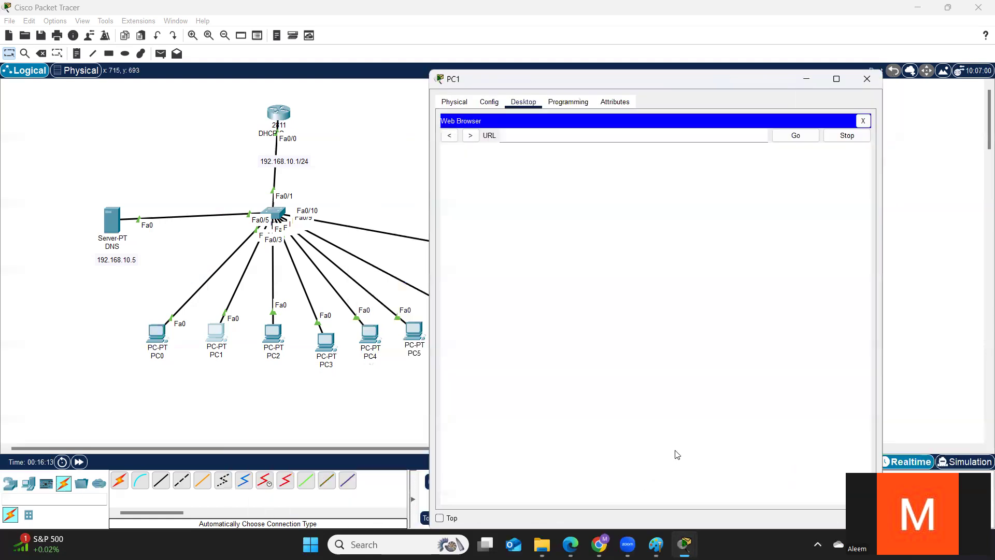
click(683, 544)
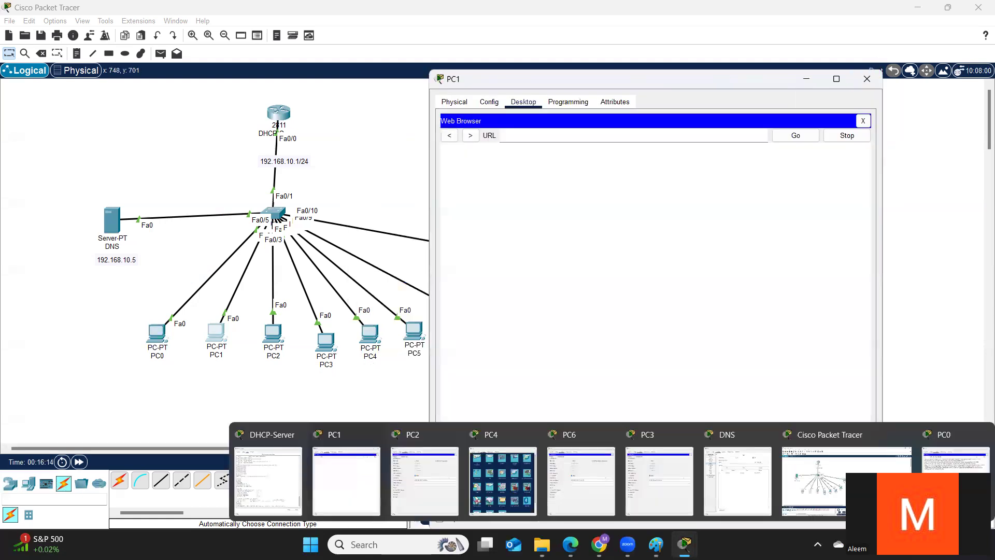
click(451, 434)
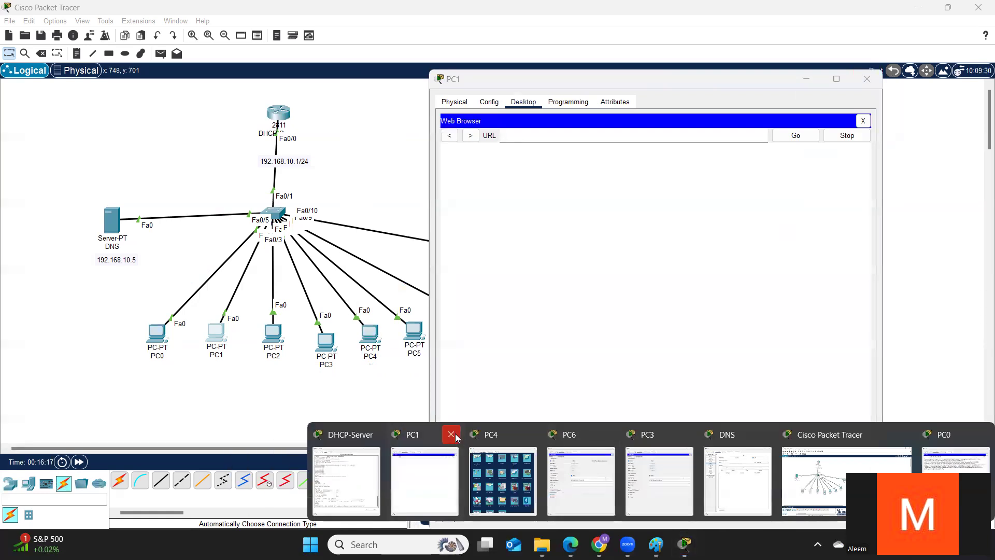
click(450, 434)
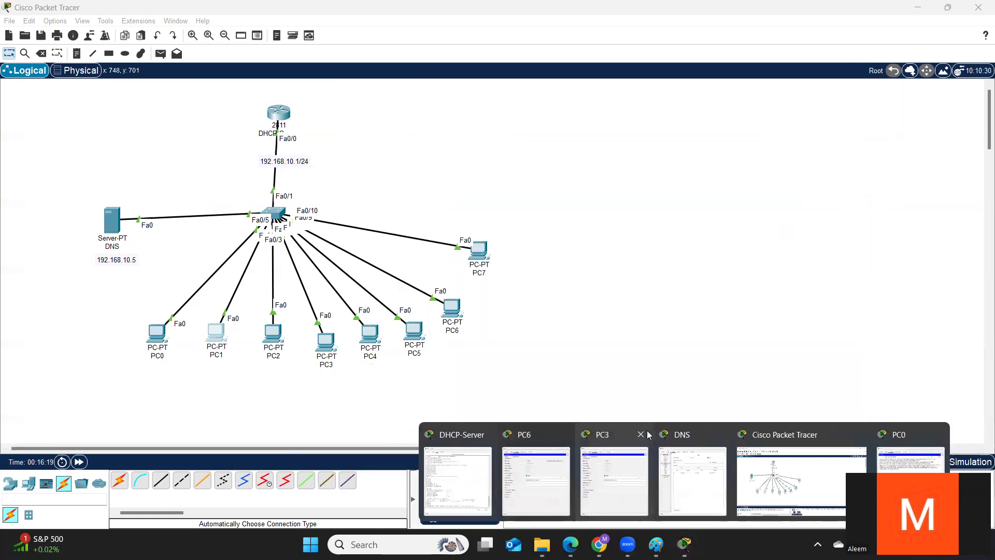
click(640, 434)
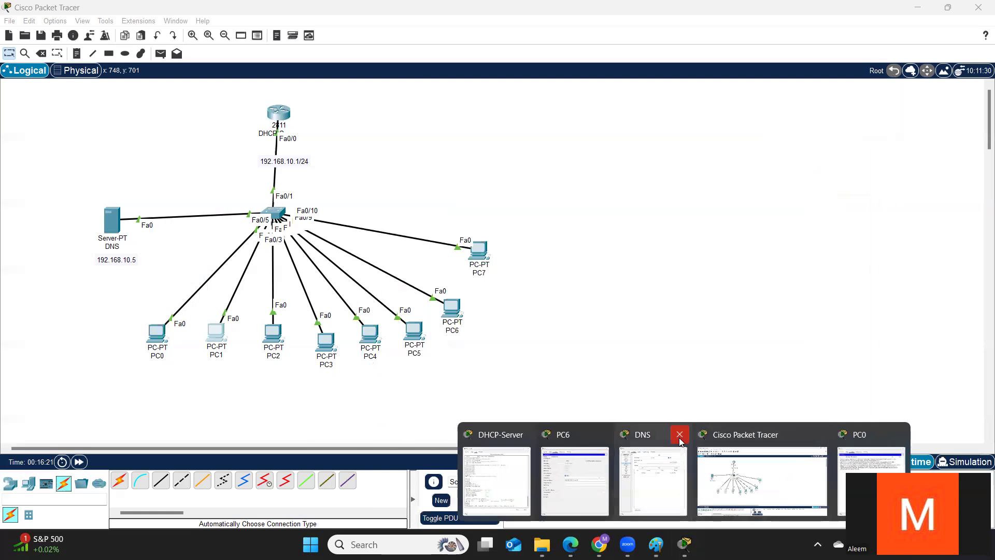
click(679, 435)
click(859, 434)
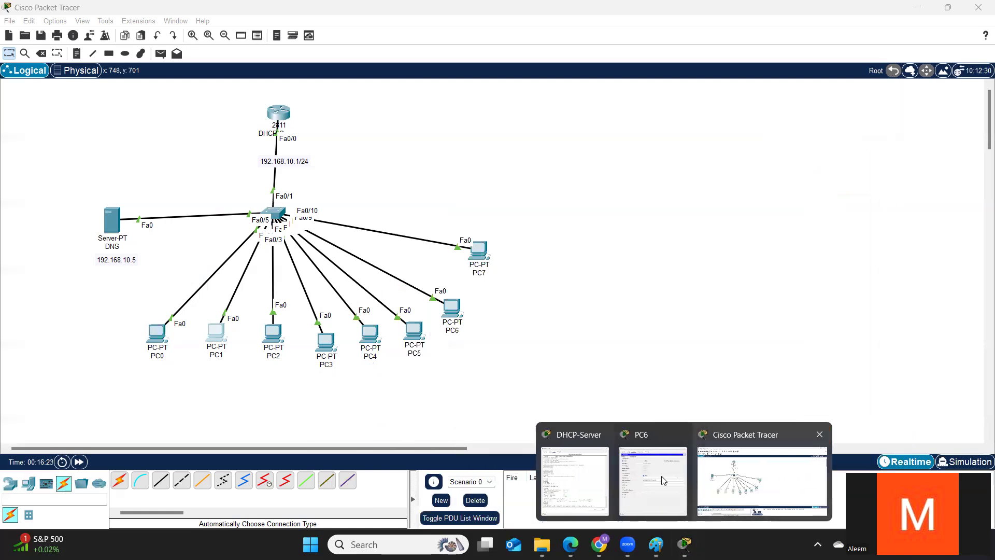
Try to load abc.com in PC1's web browser, with the window moved beside the topology
click(216, 331)
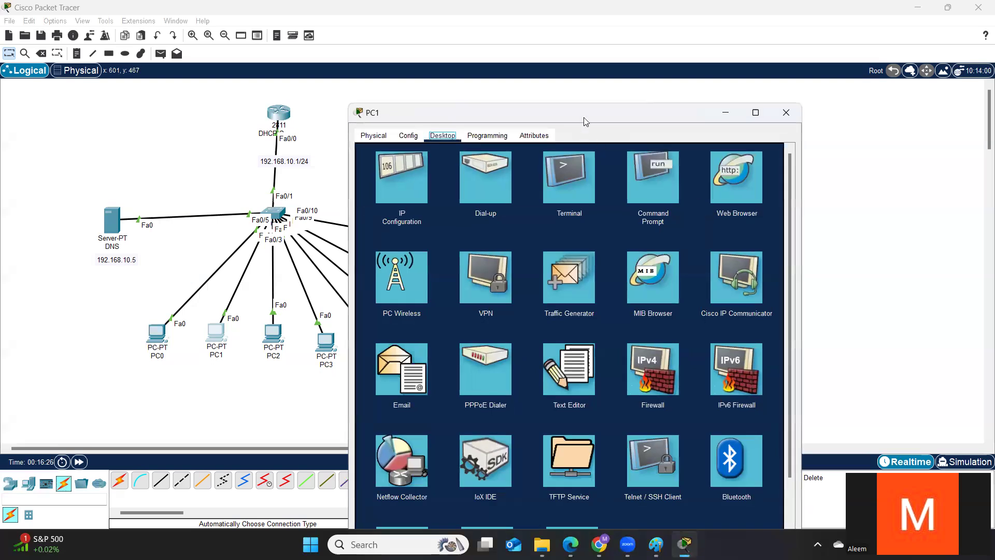
drag(587, 115, 696, 67)
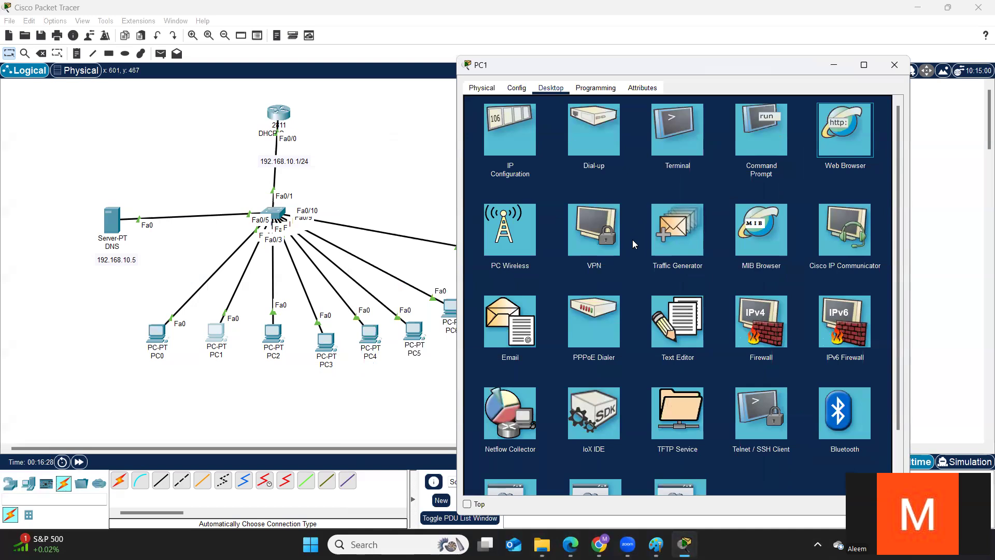
click(850, 136)
click(557, 120)
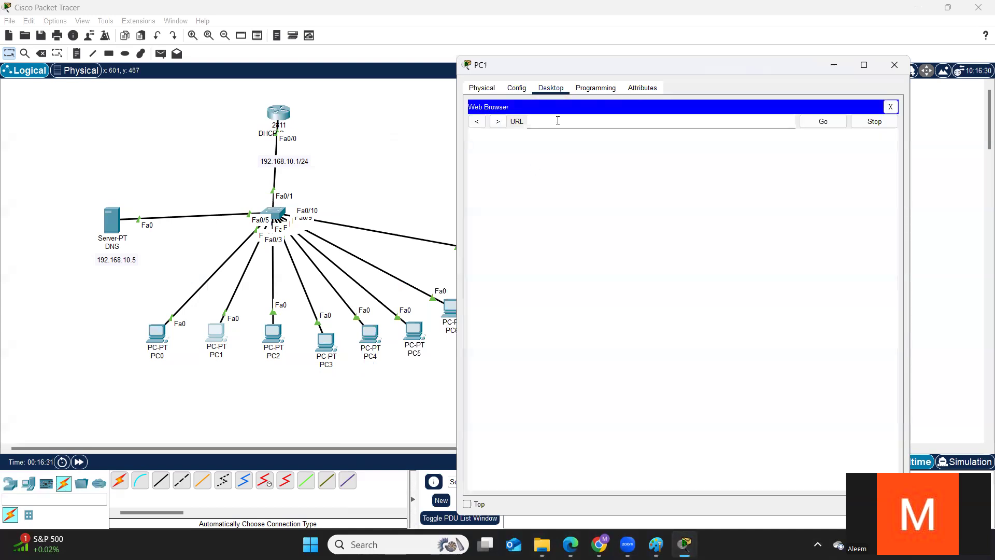
text(abc.cpom)
key(Return)
Review the DNS service state and the abc.com record on the DNS server
click(109, 221)
click(119, 231)
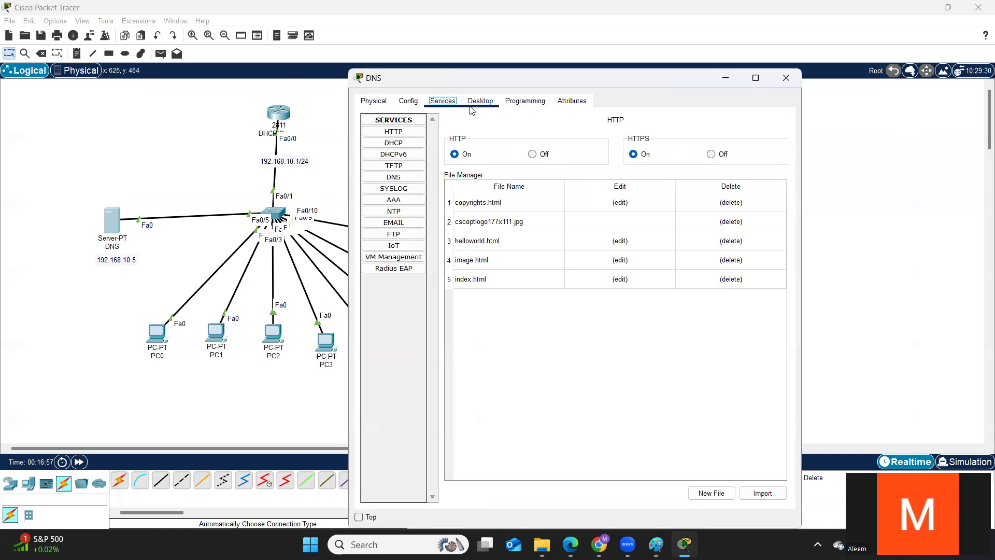
click(400, 180)
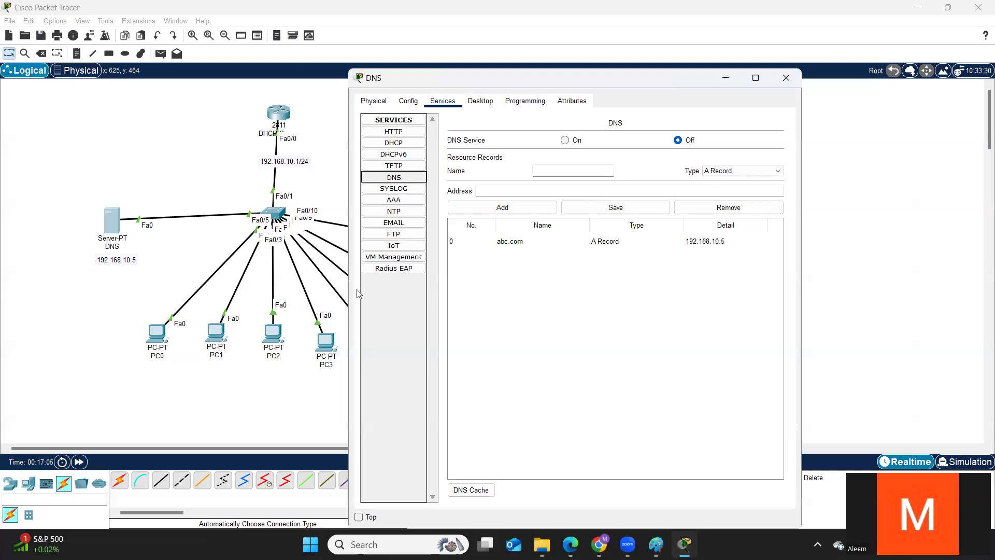
Leave PC1's web browser and check the DNS server address in its IP configuration
click(214, 334)
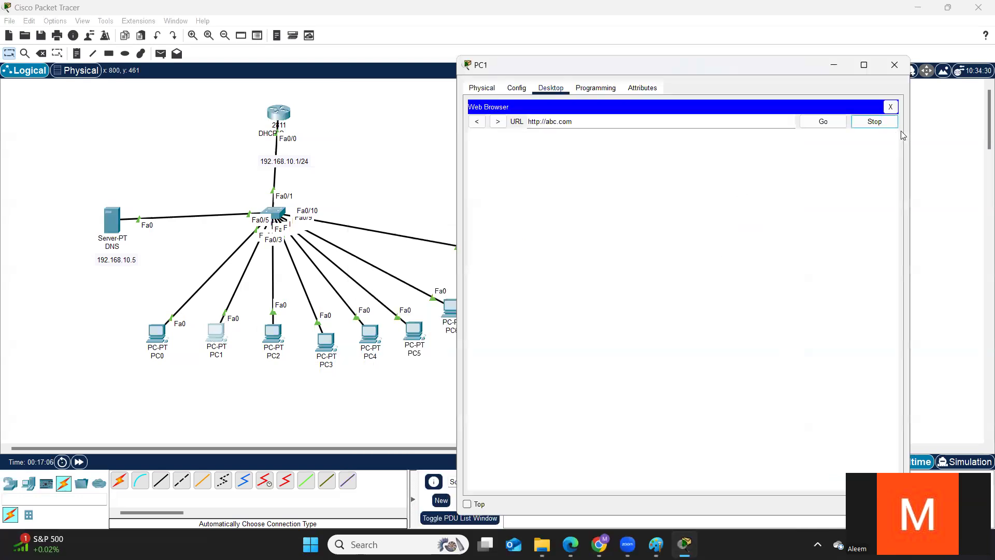
click(890, 108)
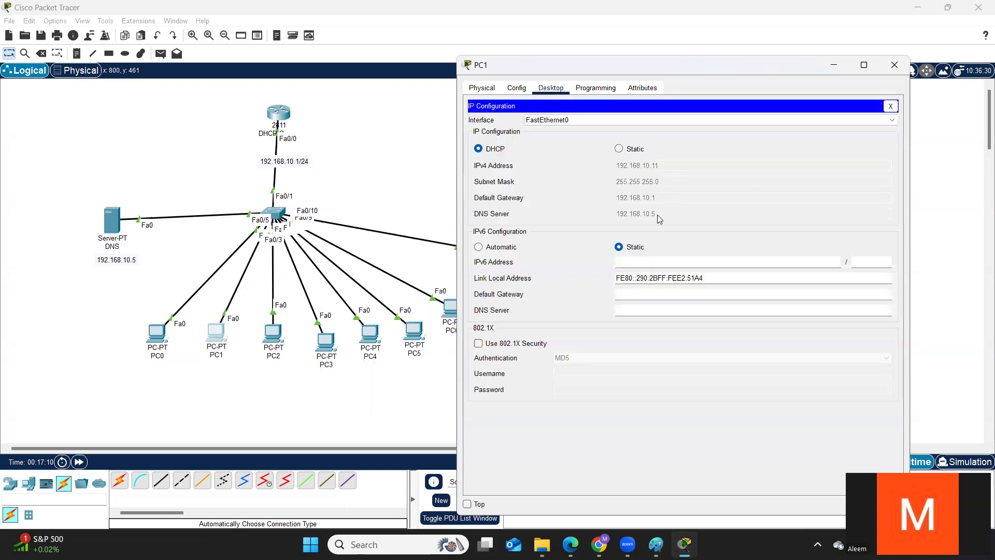
click(890, 105)
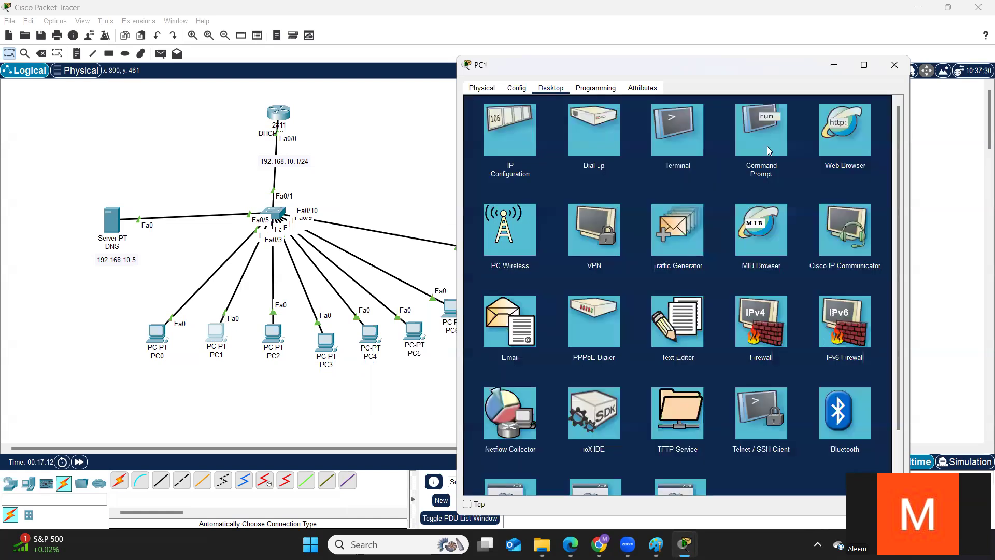
Query abc.com with nslookup from PC1's command prompt, and leave the prompt
click(762, 156)
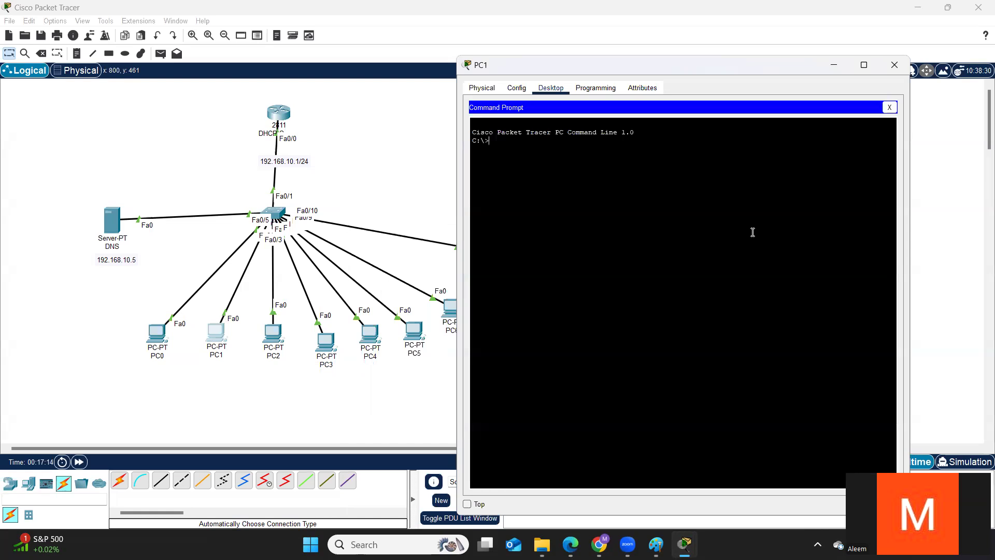
text(nslookup)
key(Return)
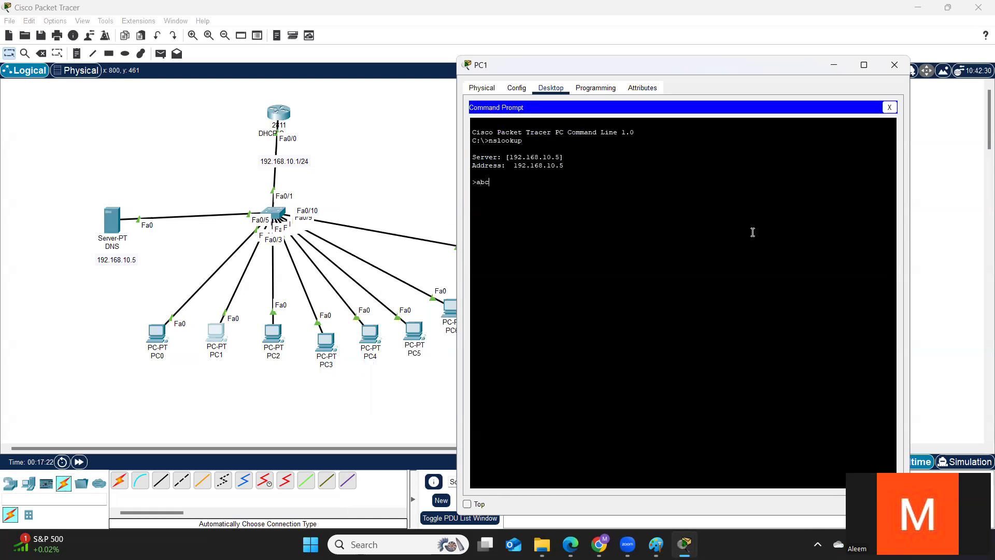
text(abc.com)
mouse_move(627, 544)
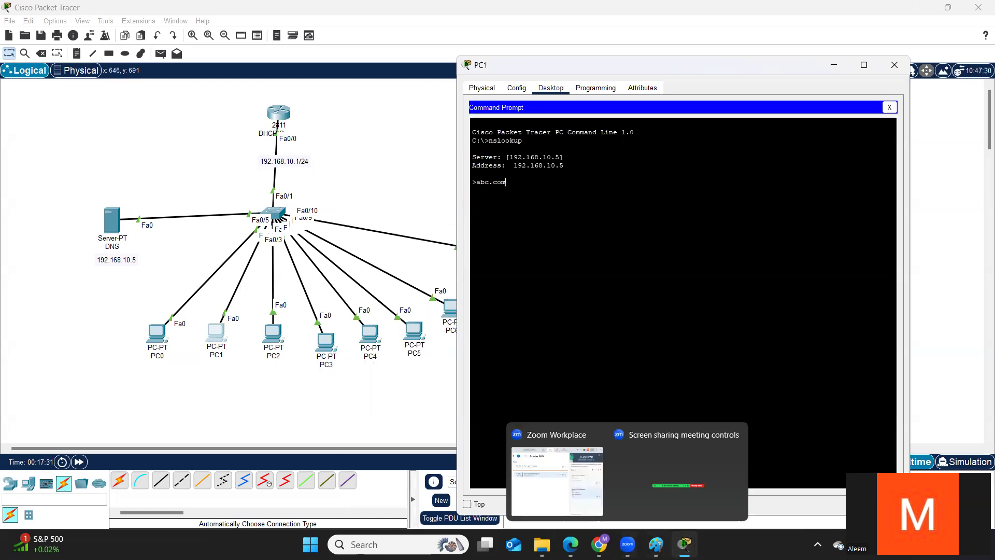
mouse_move(684, 544)
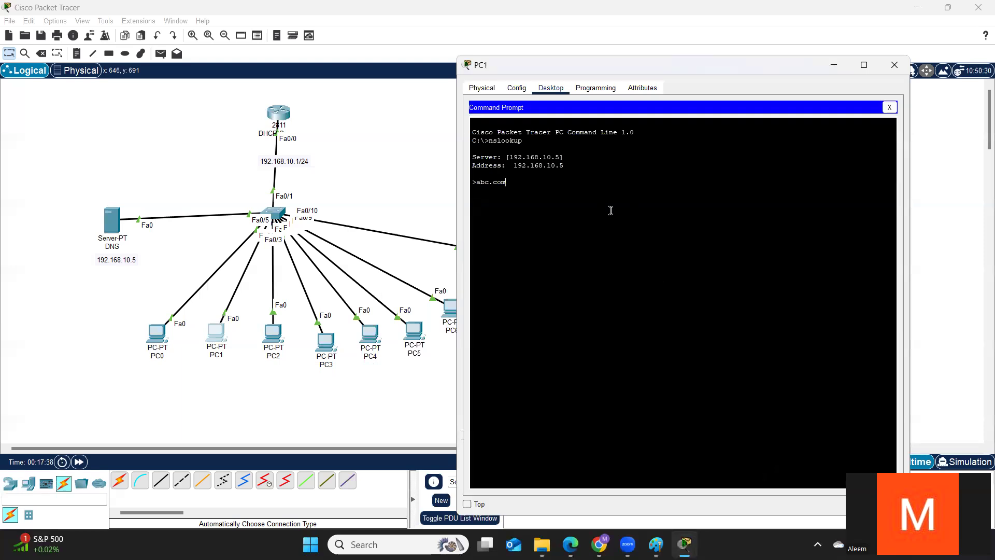
key(Return)
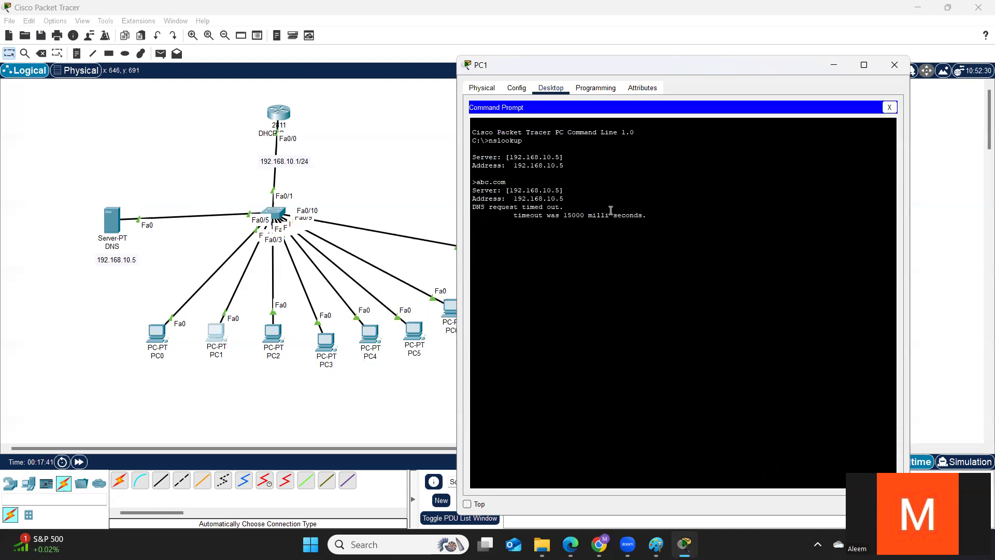
click(889, 108)
Start nslookup in PC0's command prompt, enter abc.com as the name to resolve, and minimize the PC0 window
click(156, 336)
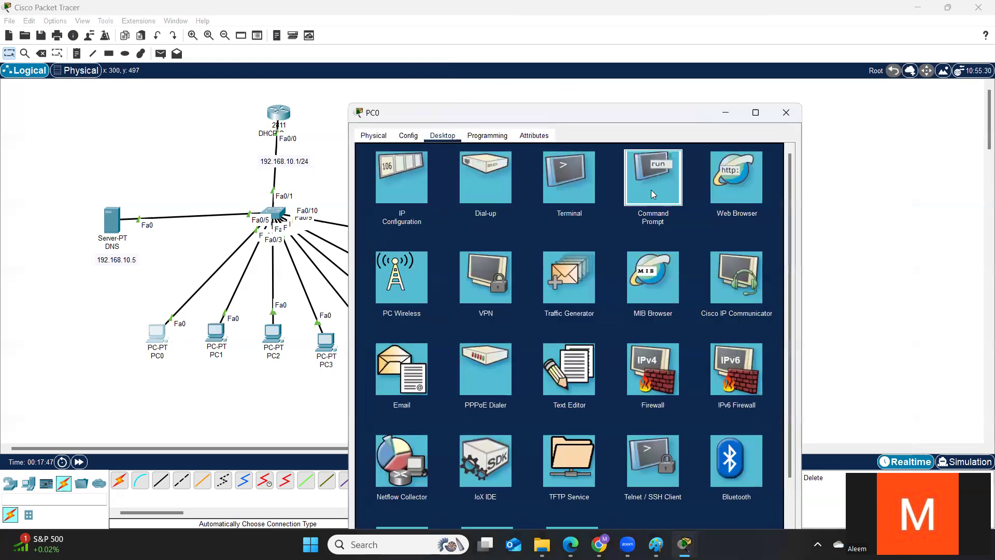
click(651, 189)
text(nsloo)
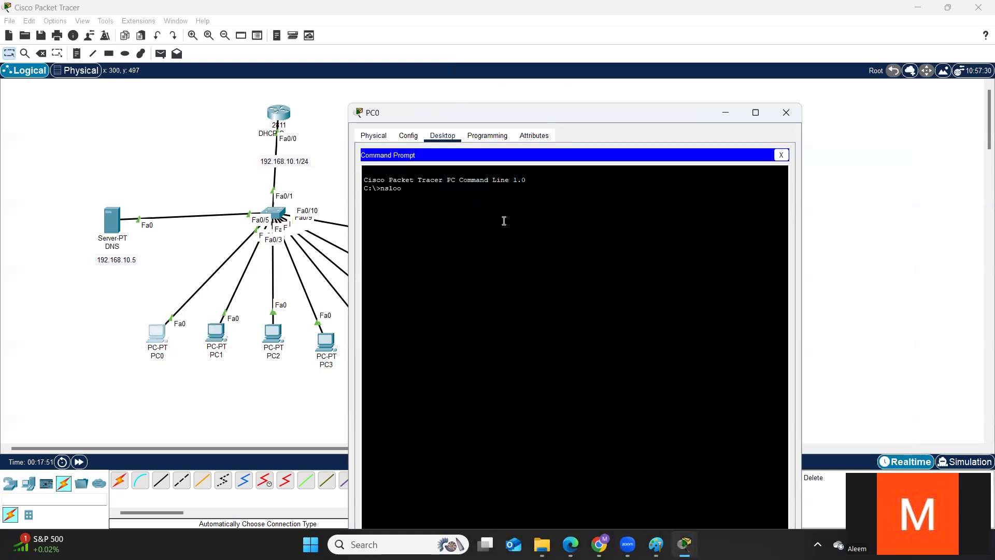
text(kup)
key(Return)
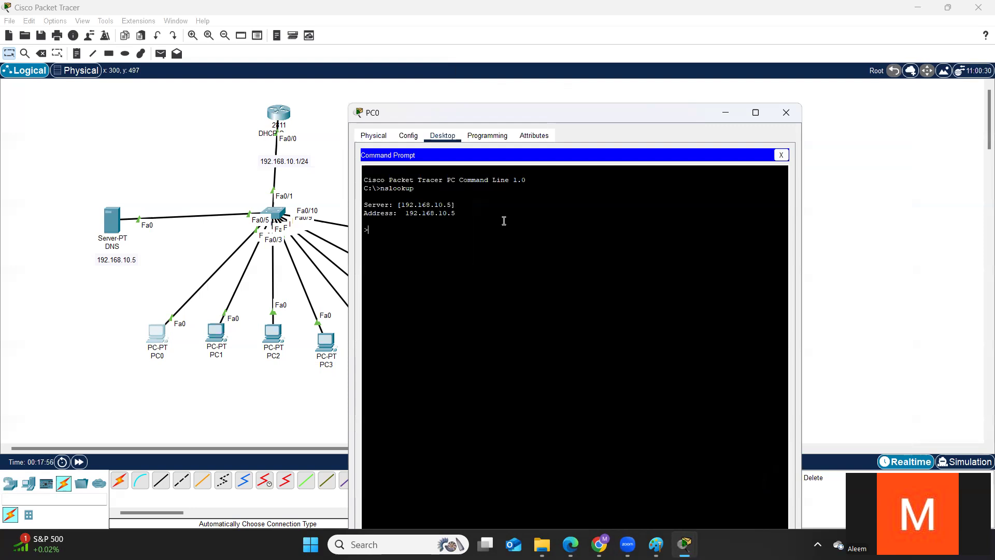
text(l92.168.10.)
key(BackSpace)
key(BackSpace)
key(BackSpace)
key(BackSpace)
key(BackSpace)
key(BackSpace)
key(BackSpace)
key(BackSpace)
key(BackSpace)
key(BackSpace)
text(abc.com)
click(720, 112)
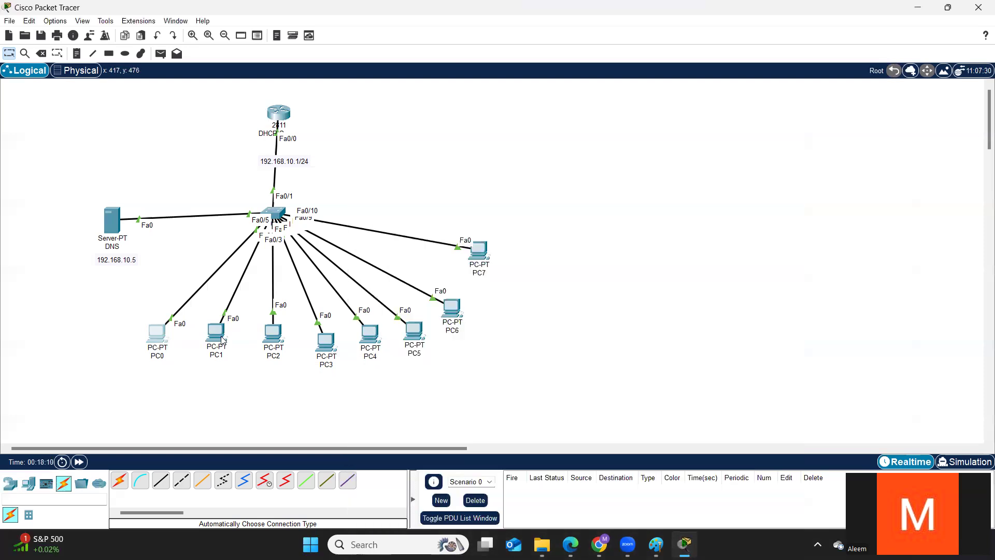
Check the nslookup output for abc.com in PC1's command prompt and leave the prompt
click(216, 331)
click(762, 140)
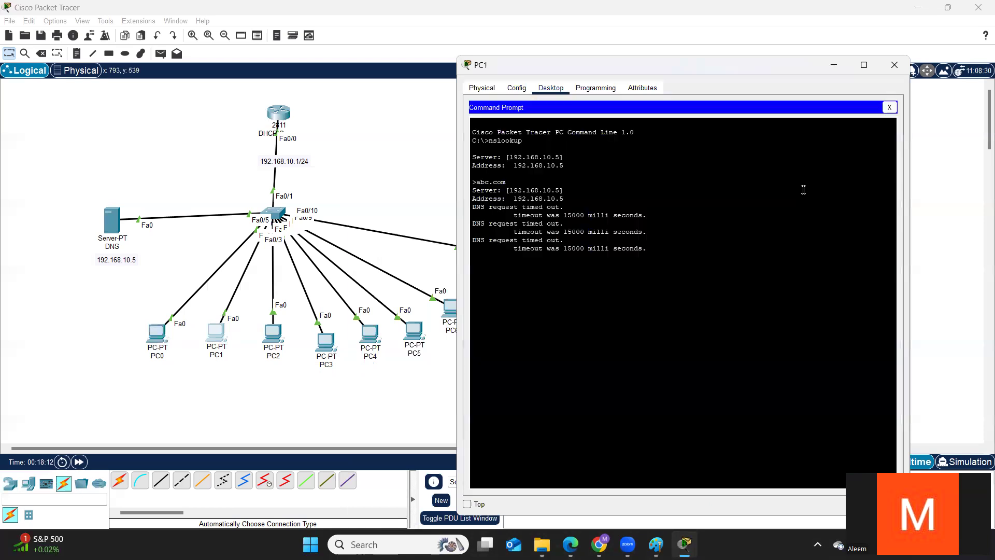
click(888, 108)
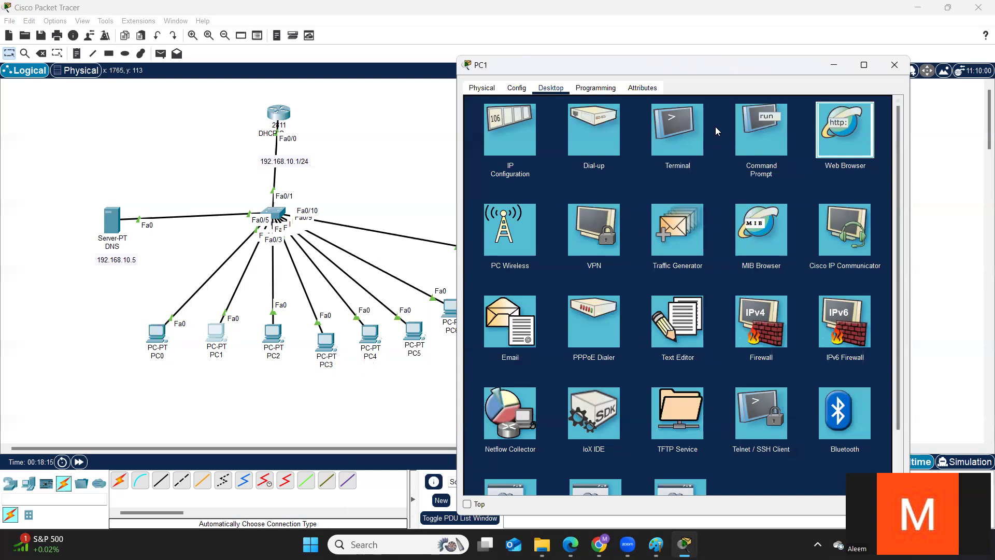
Load the server's web page by its IP address 192.168.10.5 in PC1's web browser
click(845, 138)
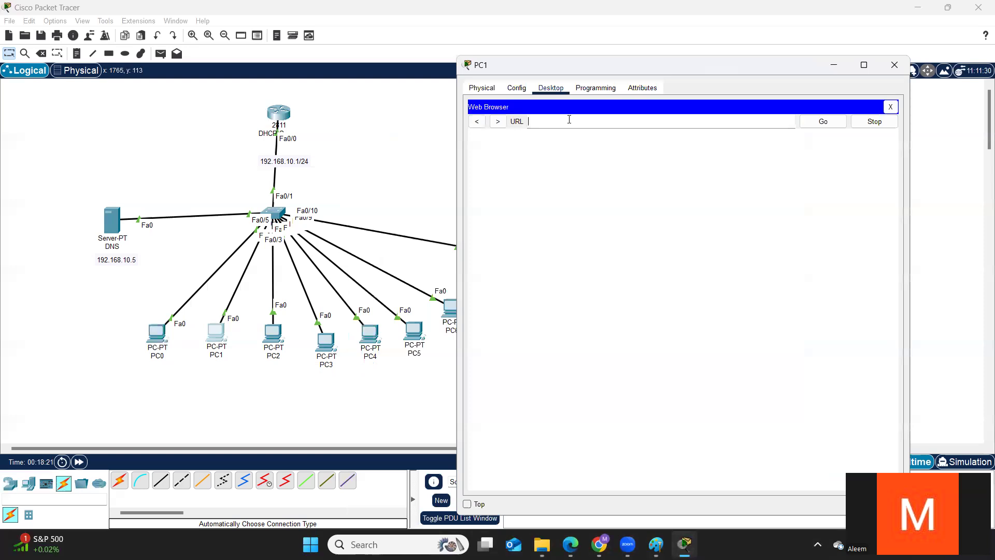
click(568, 119)
text(192.168.10.5)
key(Return)
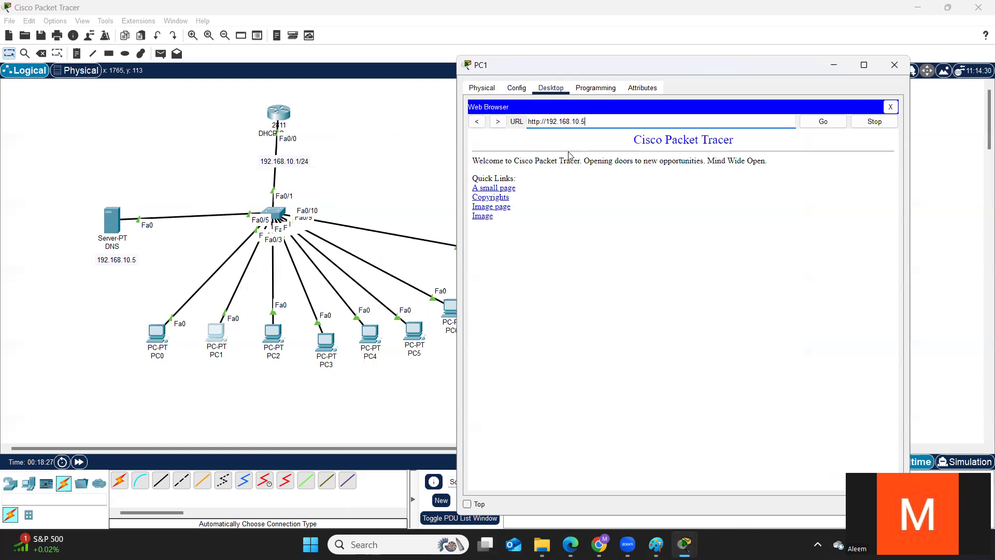
Try to load the page by the name abc.com instead of the IP address in PC1's web browser
key(BackSpace)
key(BackSpace)
key(BackSpace)
key(BackSpace)
key(BackSpace)
key(BackSpace)
key(BackSpace)
key(BackSpace)
key(BackSpace)
text(abc.co)
click(821, 123)
Follow the "A small page" link on the server's page in PC1's browser and return to the index page
click(509, 188)
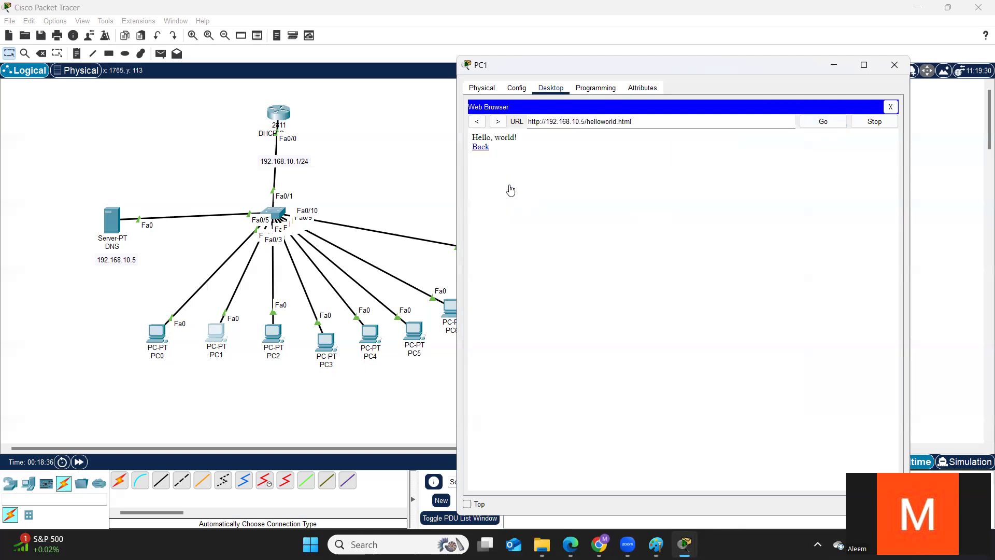
click(496, 207)
click(478, 123)
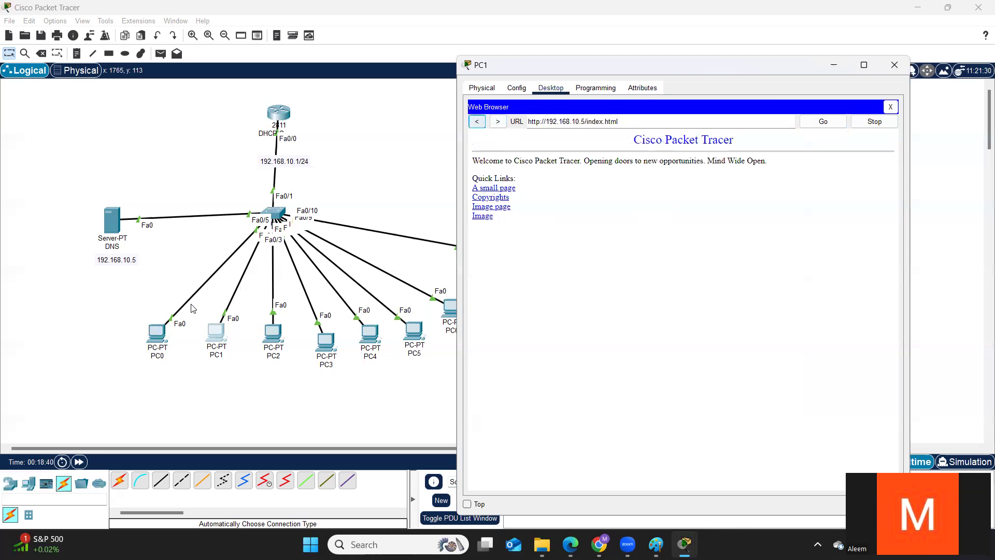
Turn on the DNS service on the DNS server
click(118, 241)
click(113, 223)
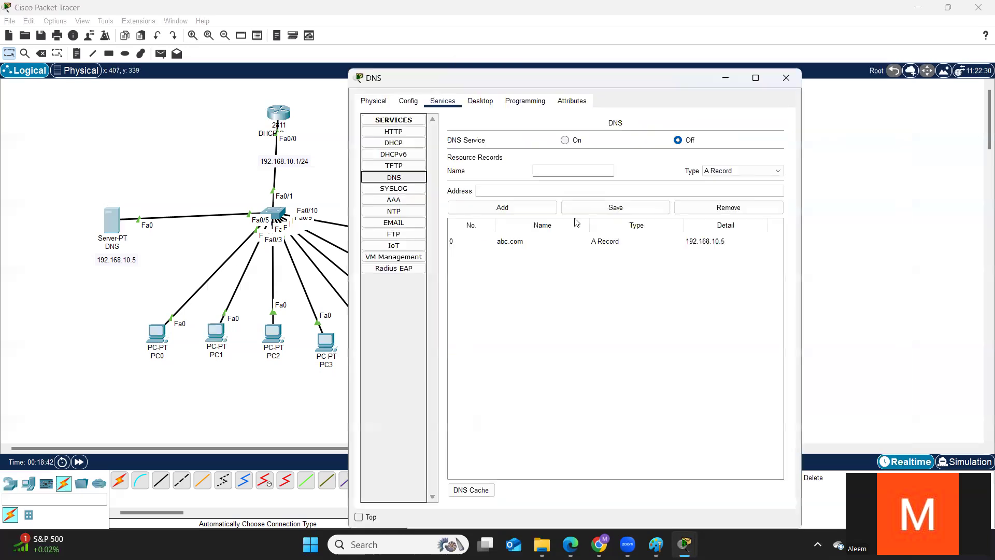
click(564, 140)
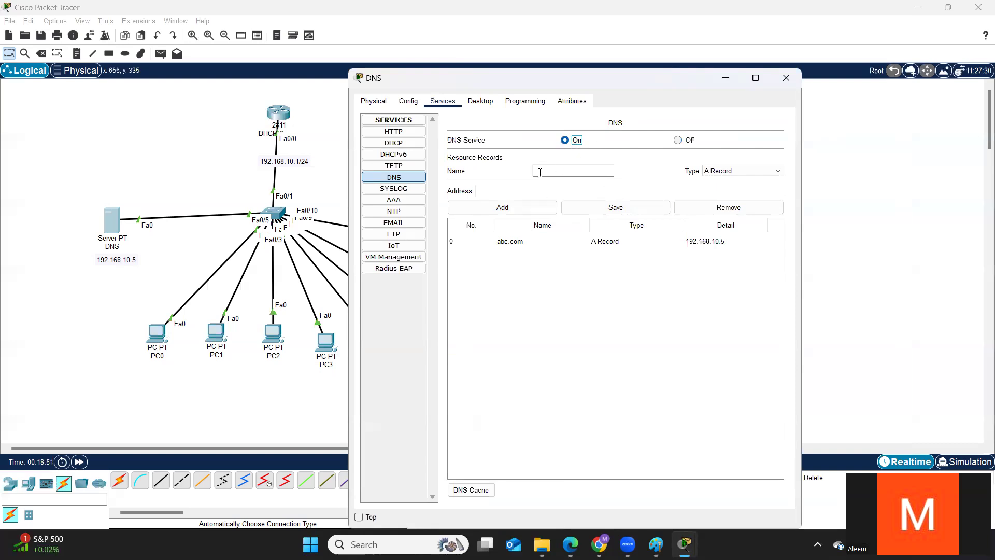
Close PC1's web browser and load abc.com in PC2's web browser
click(217, 332)
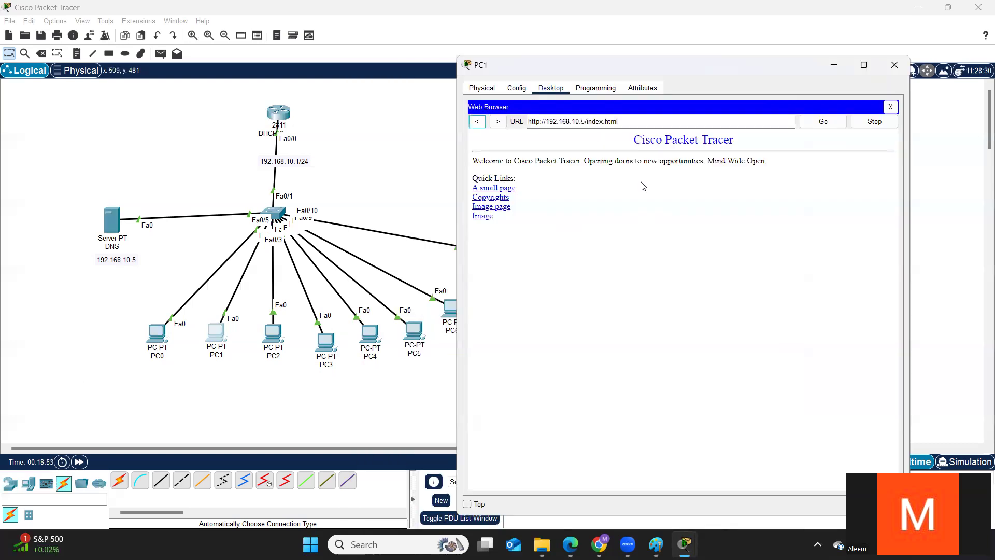
click(864, 120)
click(890, 107)
click(273, 342)
click(273, 342)
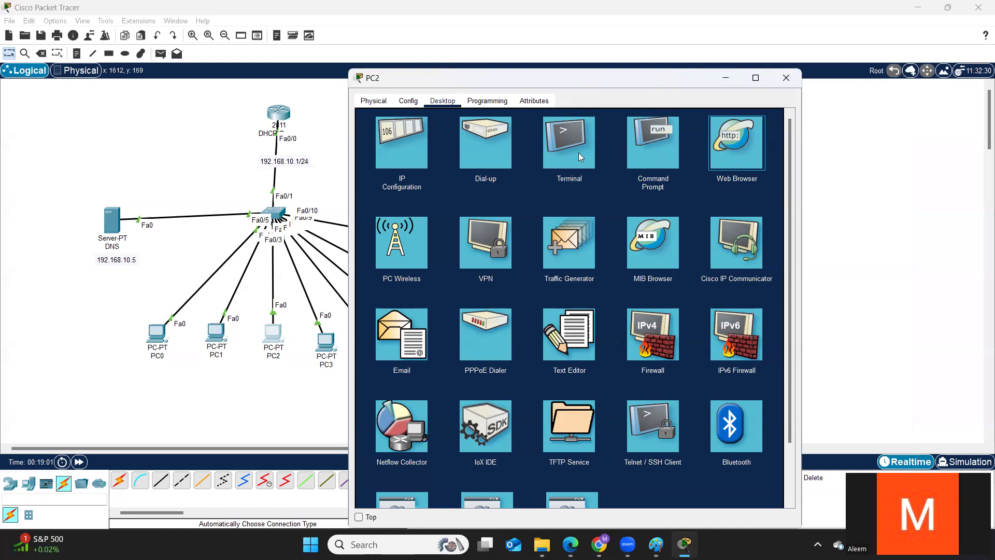
click(728, 148)
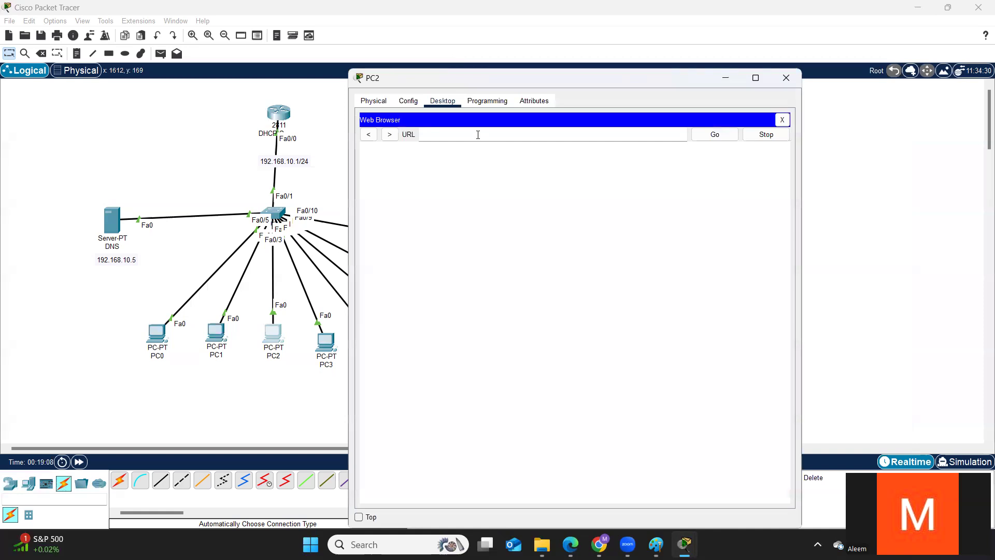
text(abc.com)
key(Return)
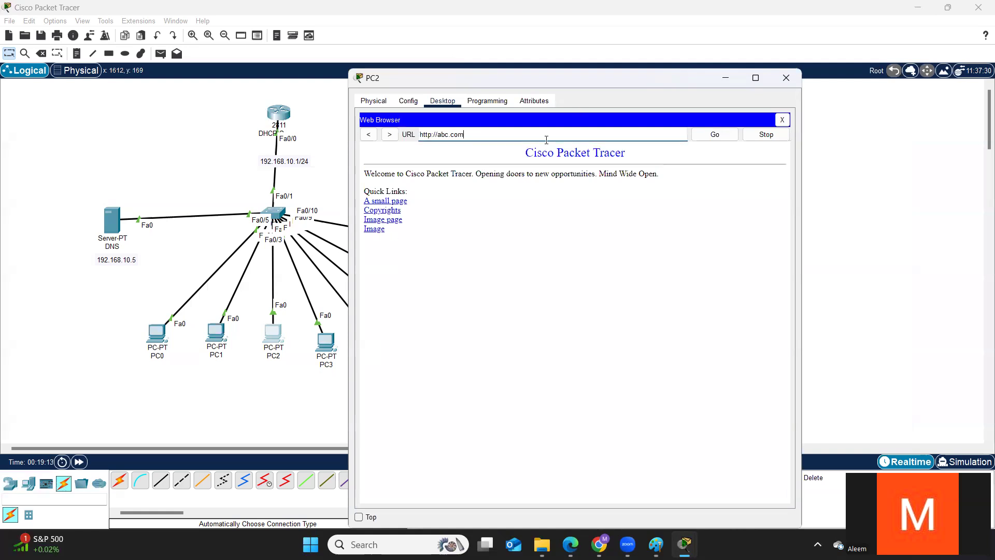
Add the line "<h1>Hello</h>" below the opening html tag of the DNS server's index.html and save, overwriting the existing file
click(106, 227)
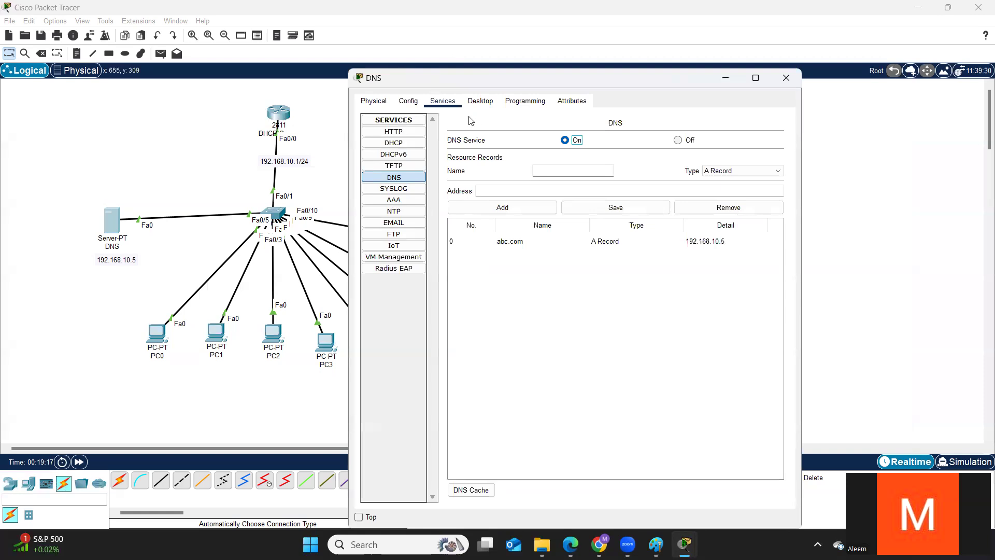
click(393, 131)
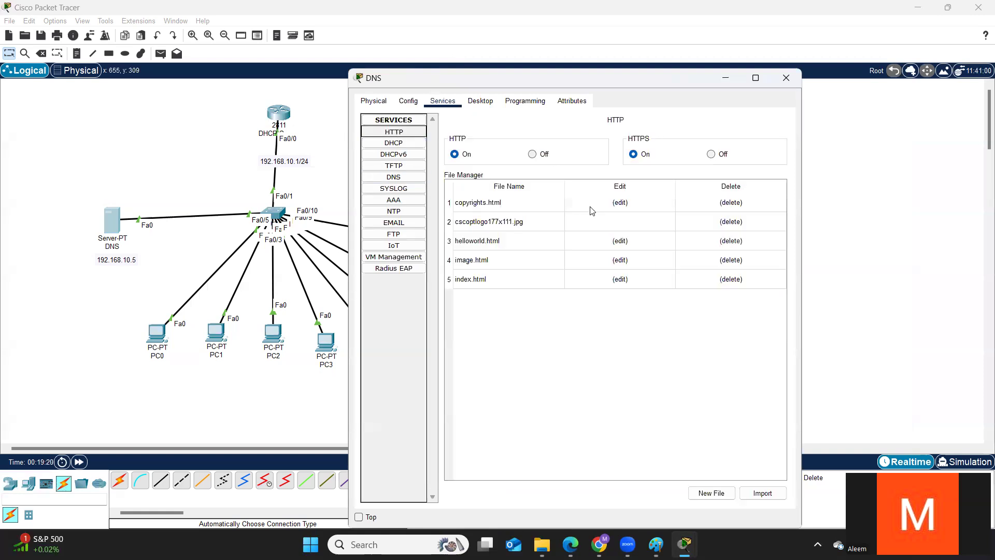
click(624, 279)
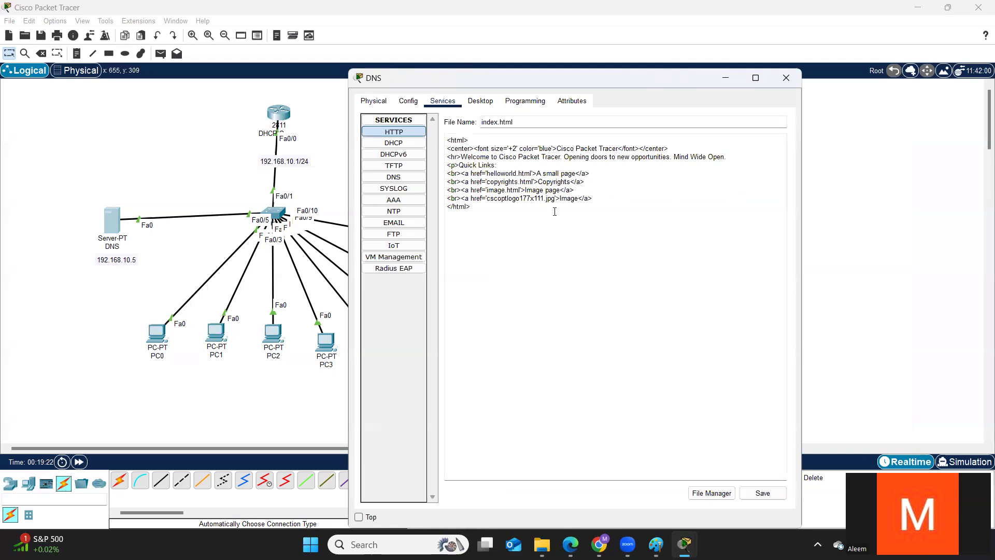
click(494, 140)
key(Return)
key(Return)
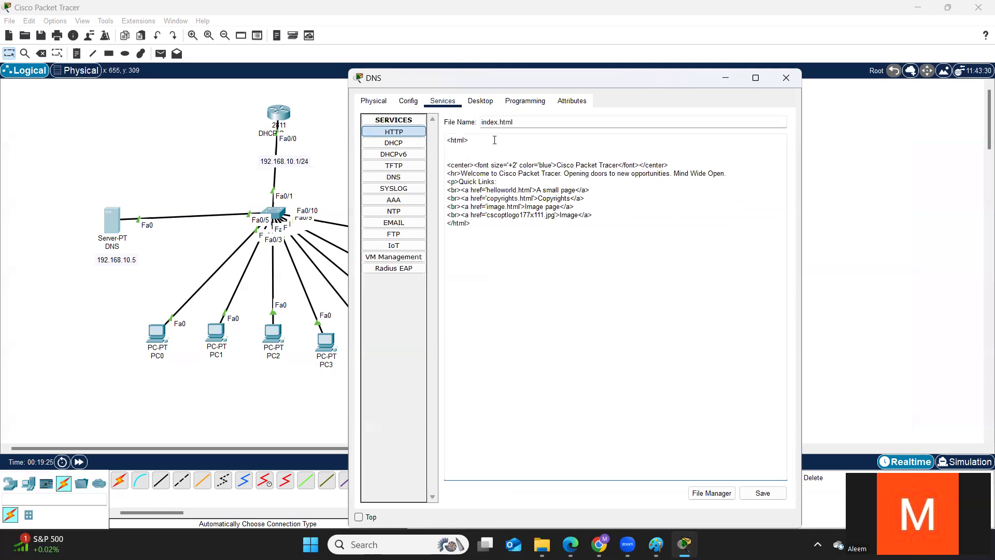
text(<h)
key(BackSpace)
key(BackSpace)
click(761, 492)
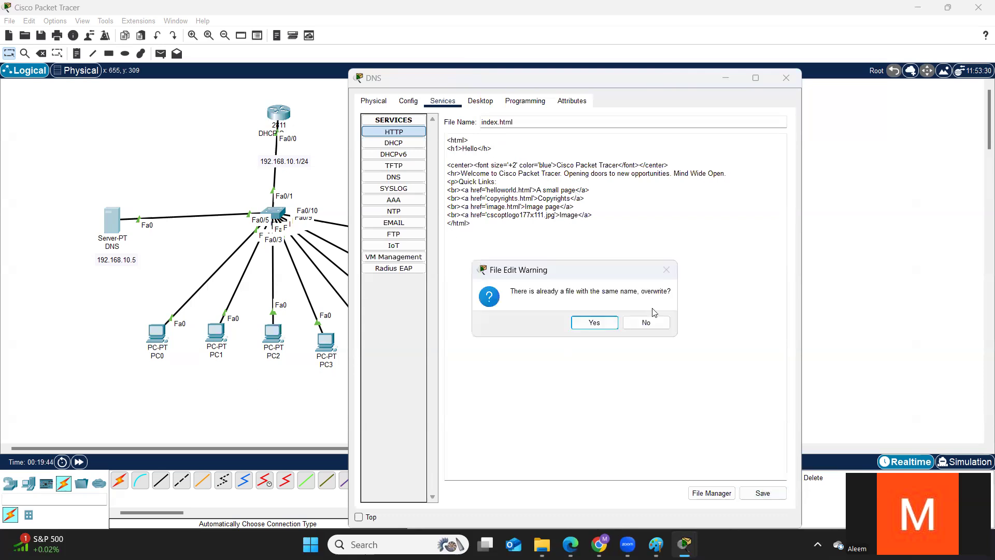
key(Return)
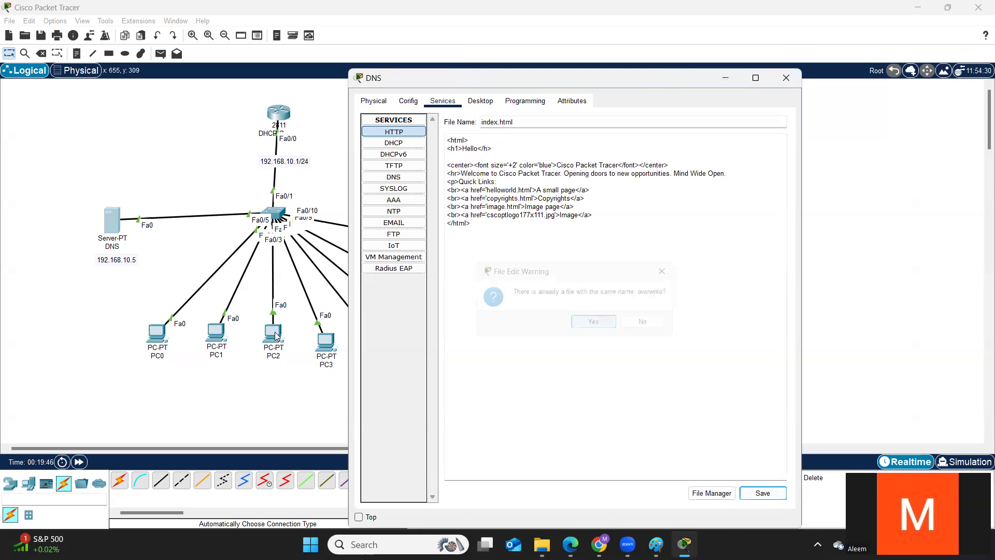
Reload abc.com in PC2's web browser, try its Image link, return to the home page and close the browser
click(274, 332)
key(Return)
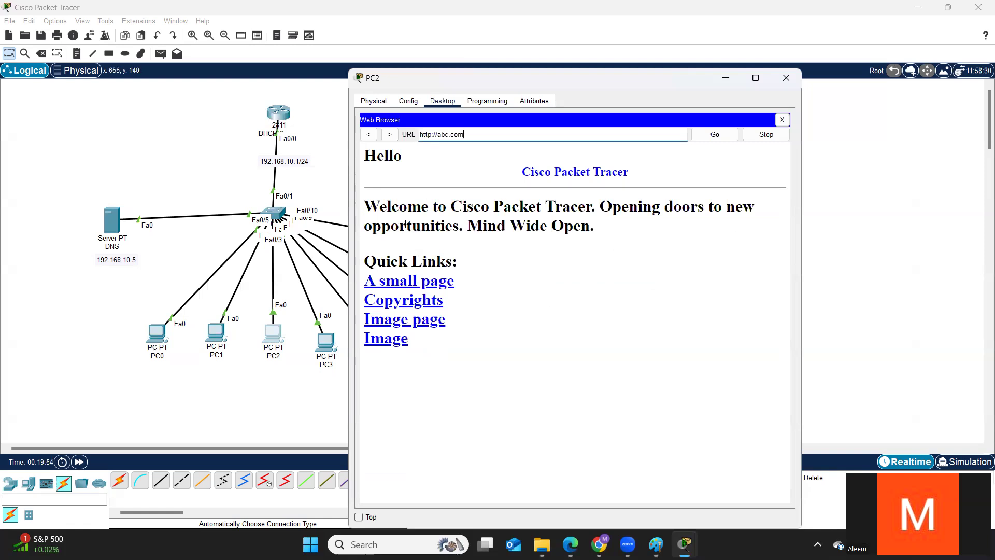
click(409, 348)
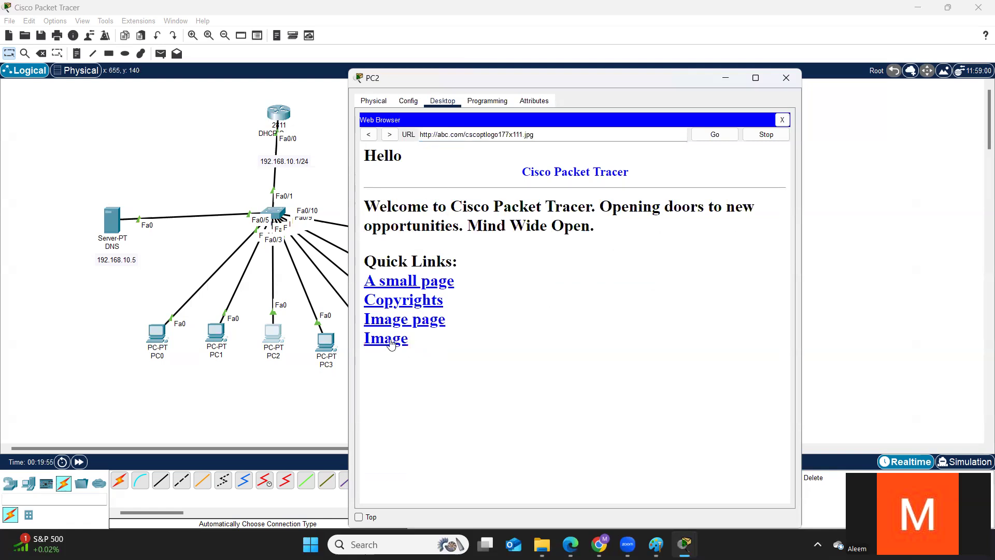
click(369, 135)
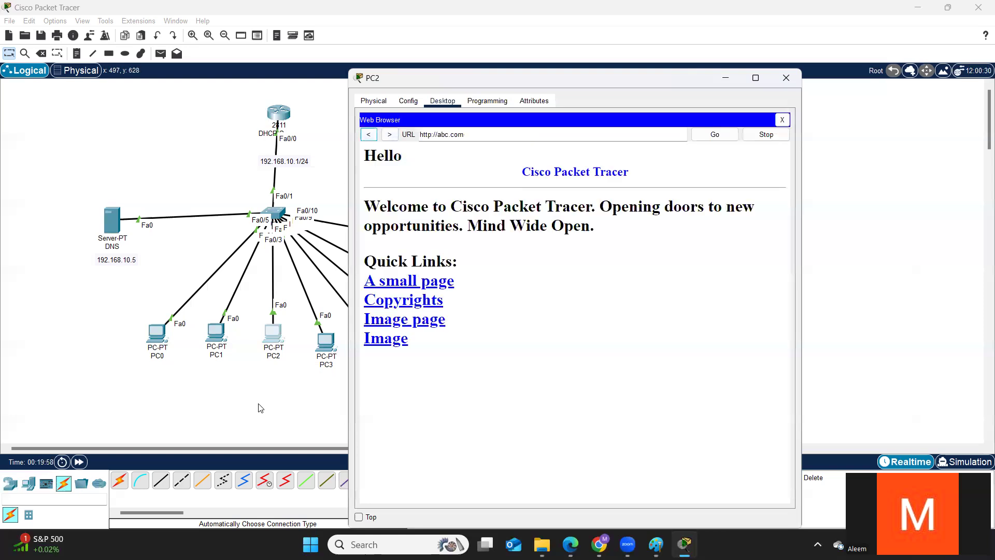
click(259, 406)
click(275, 334)
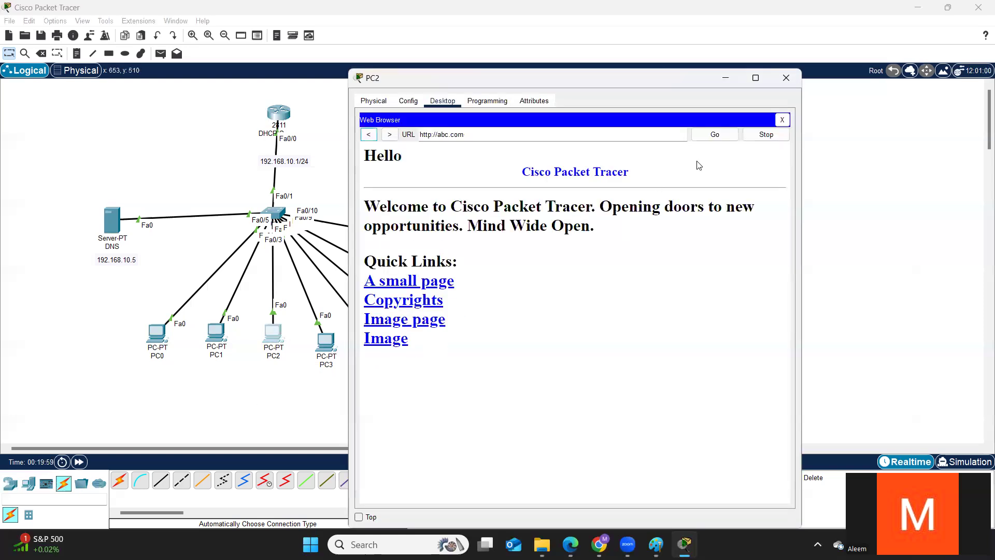
click(782, 119)
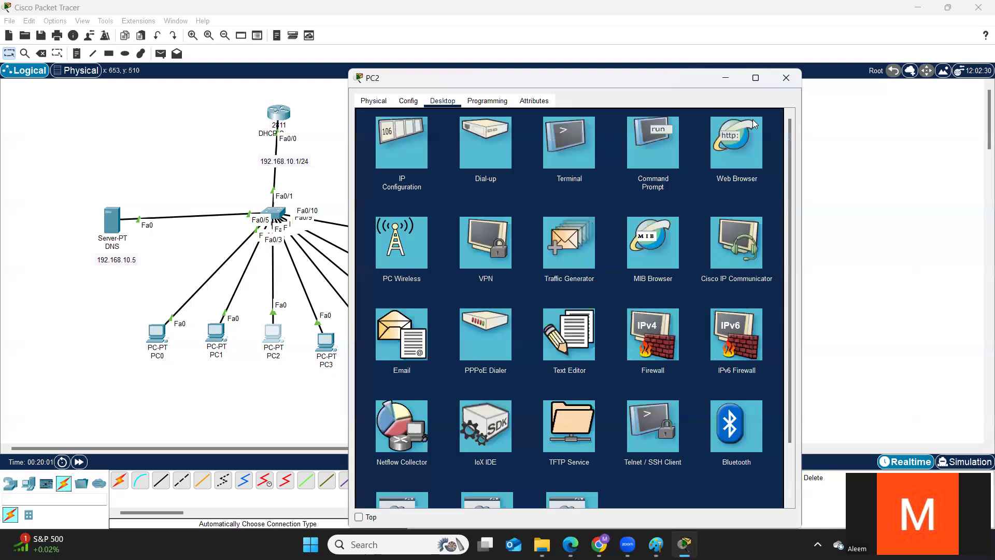
Query abc.com with nslookup from PC2's command prompt
click(671, 156)
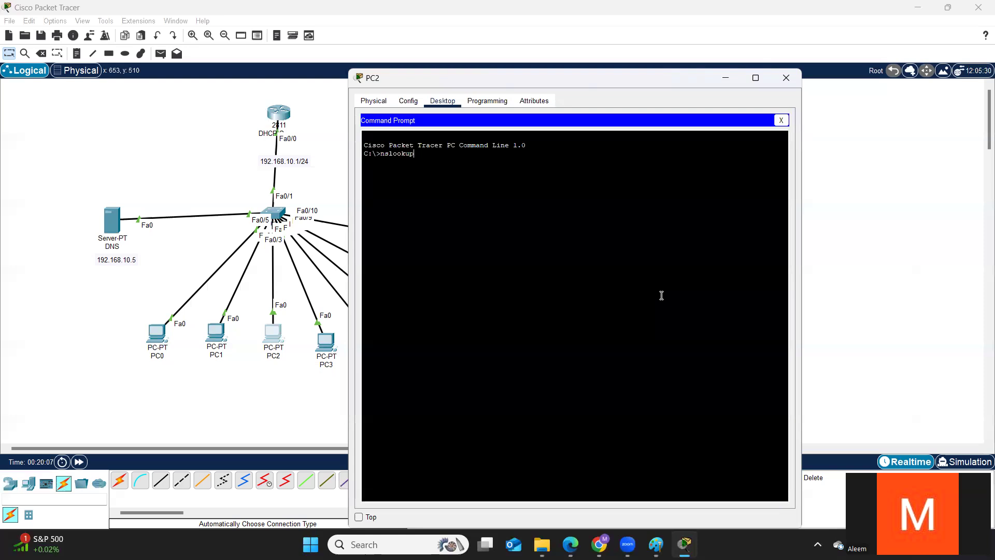
text(nslookup)
key(Return)
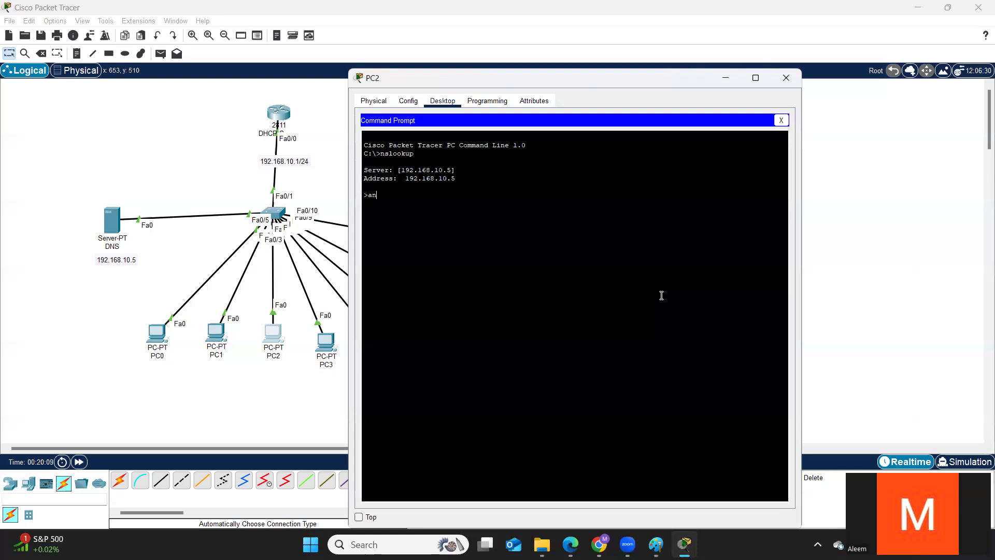
text(abc.com)
key(Return)
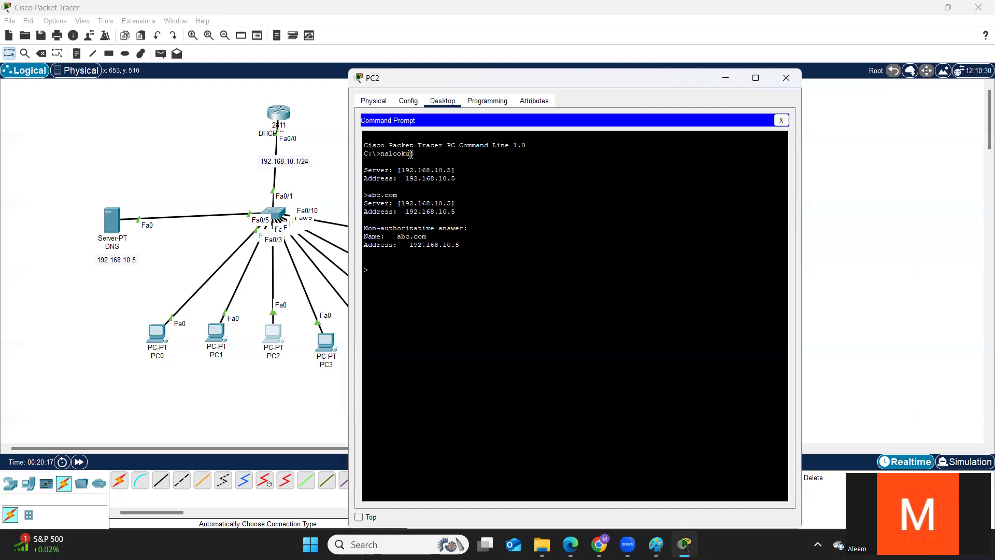
Examine the queried domain and its resolved address in PC2's nslookup output, and minimize the PC2 window
drag(460, 245, 582, 195)
drag(460, 245, 413, 244)
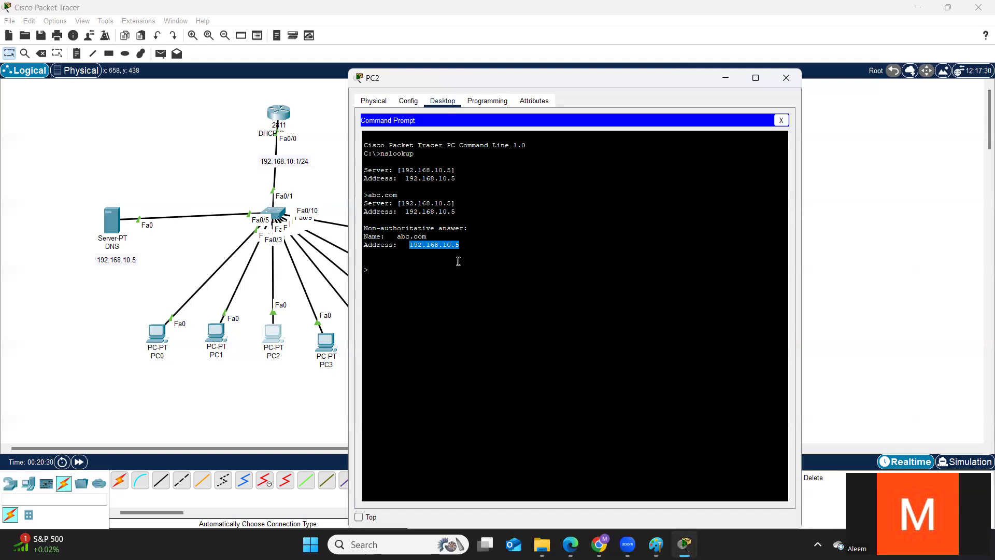
drag(399, 196, 368, 195)
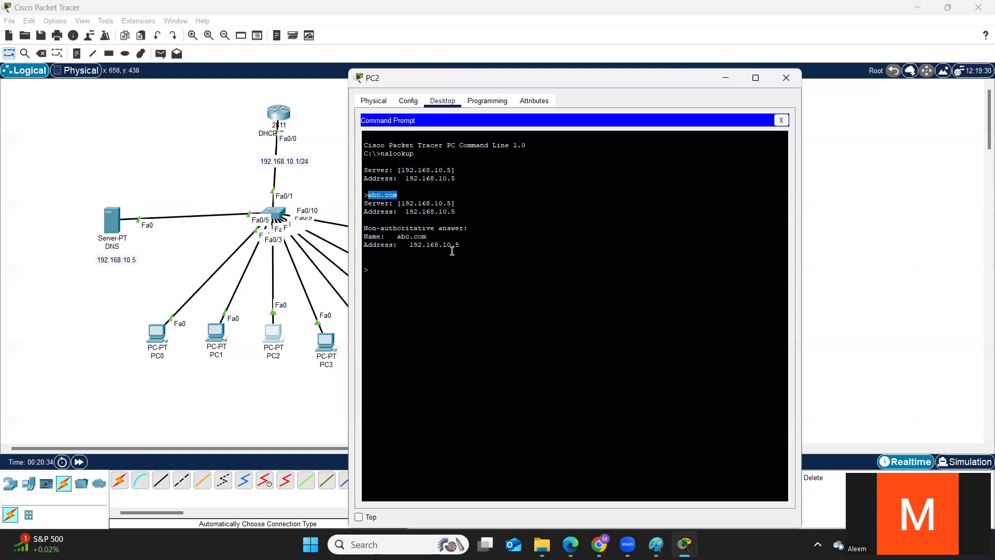
drag(460, 244, 410, 245)
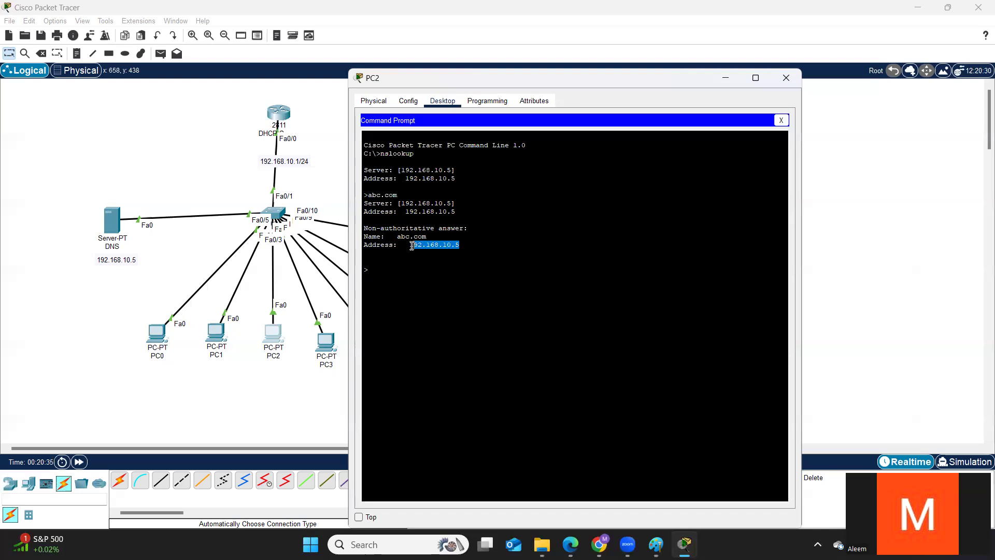
click(489, 255)
click(718, 81)
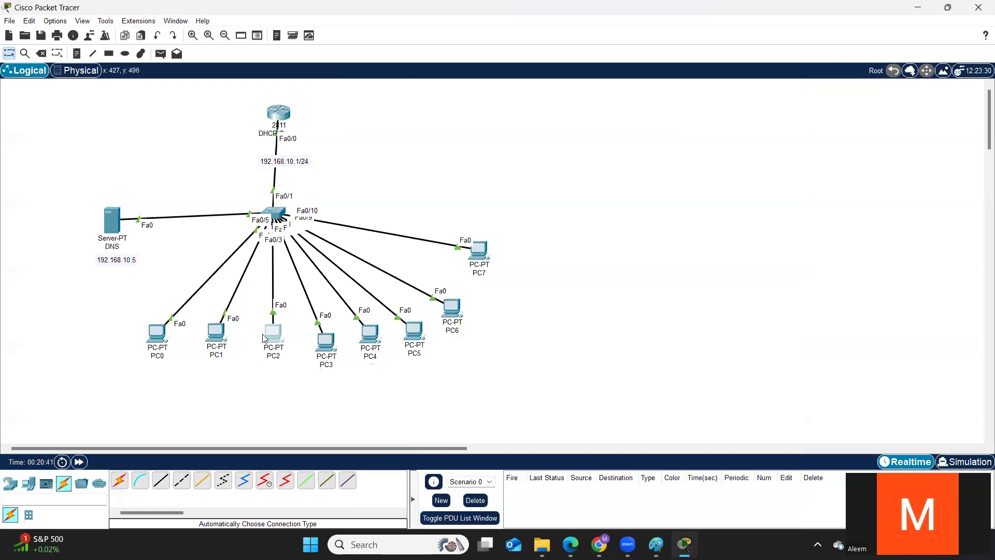
Open PC1's web browser and load abc.com to check the edited home page
click(214, 334)
click(850, 136)
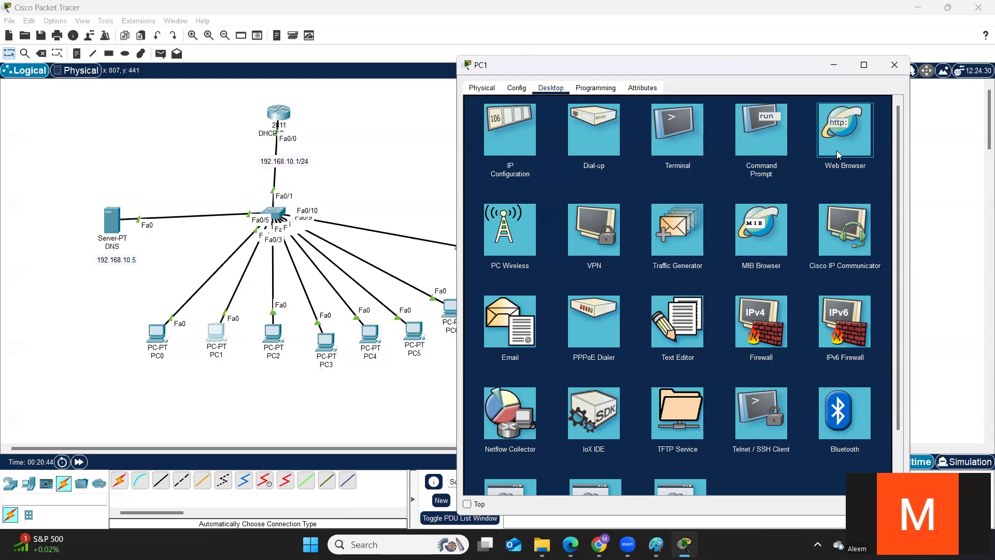
mouse_move(684, 544)
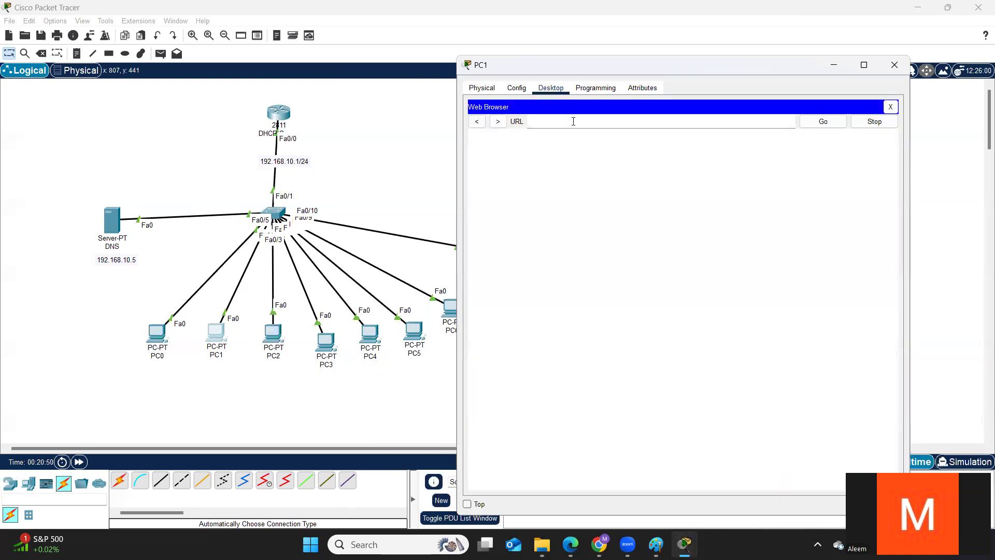
text(abc.com)
key(Return)
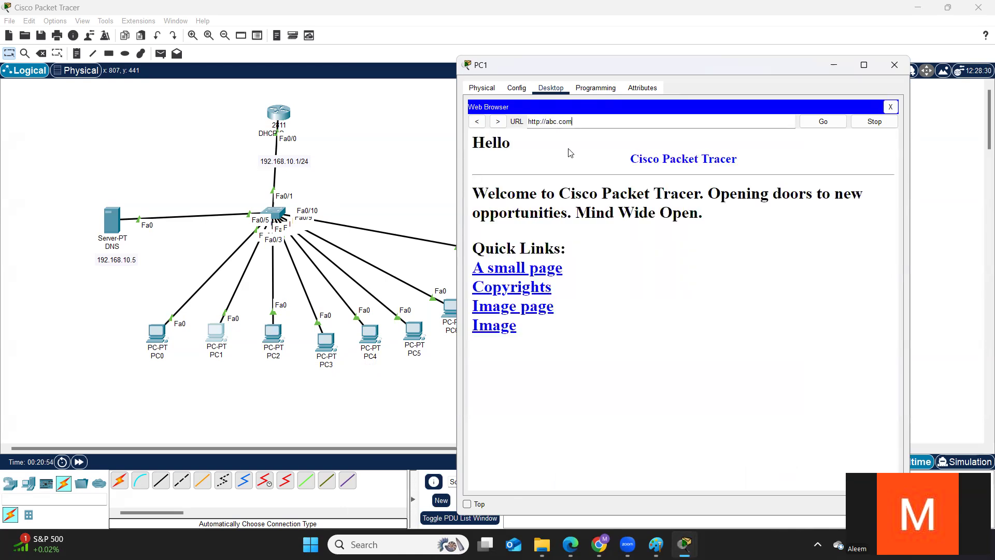